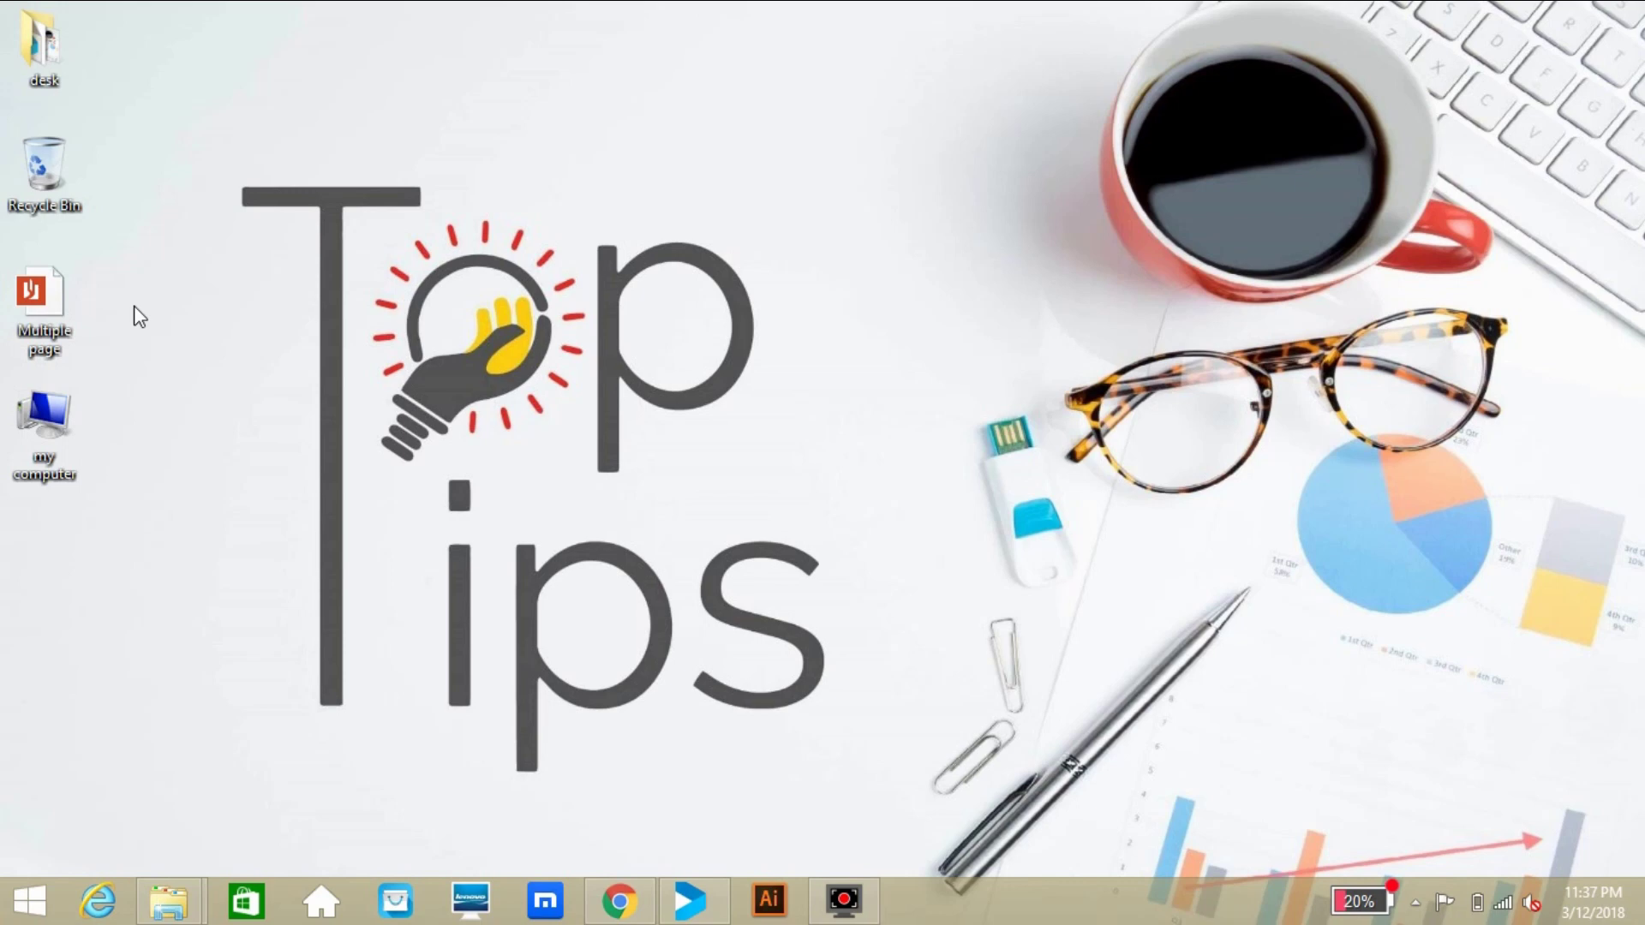
View all five logo pages of Multiple page.pdf in Reader, close Reader, and start Illustrator
double_click(54, 289)
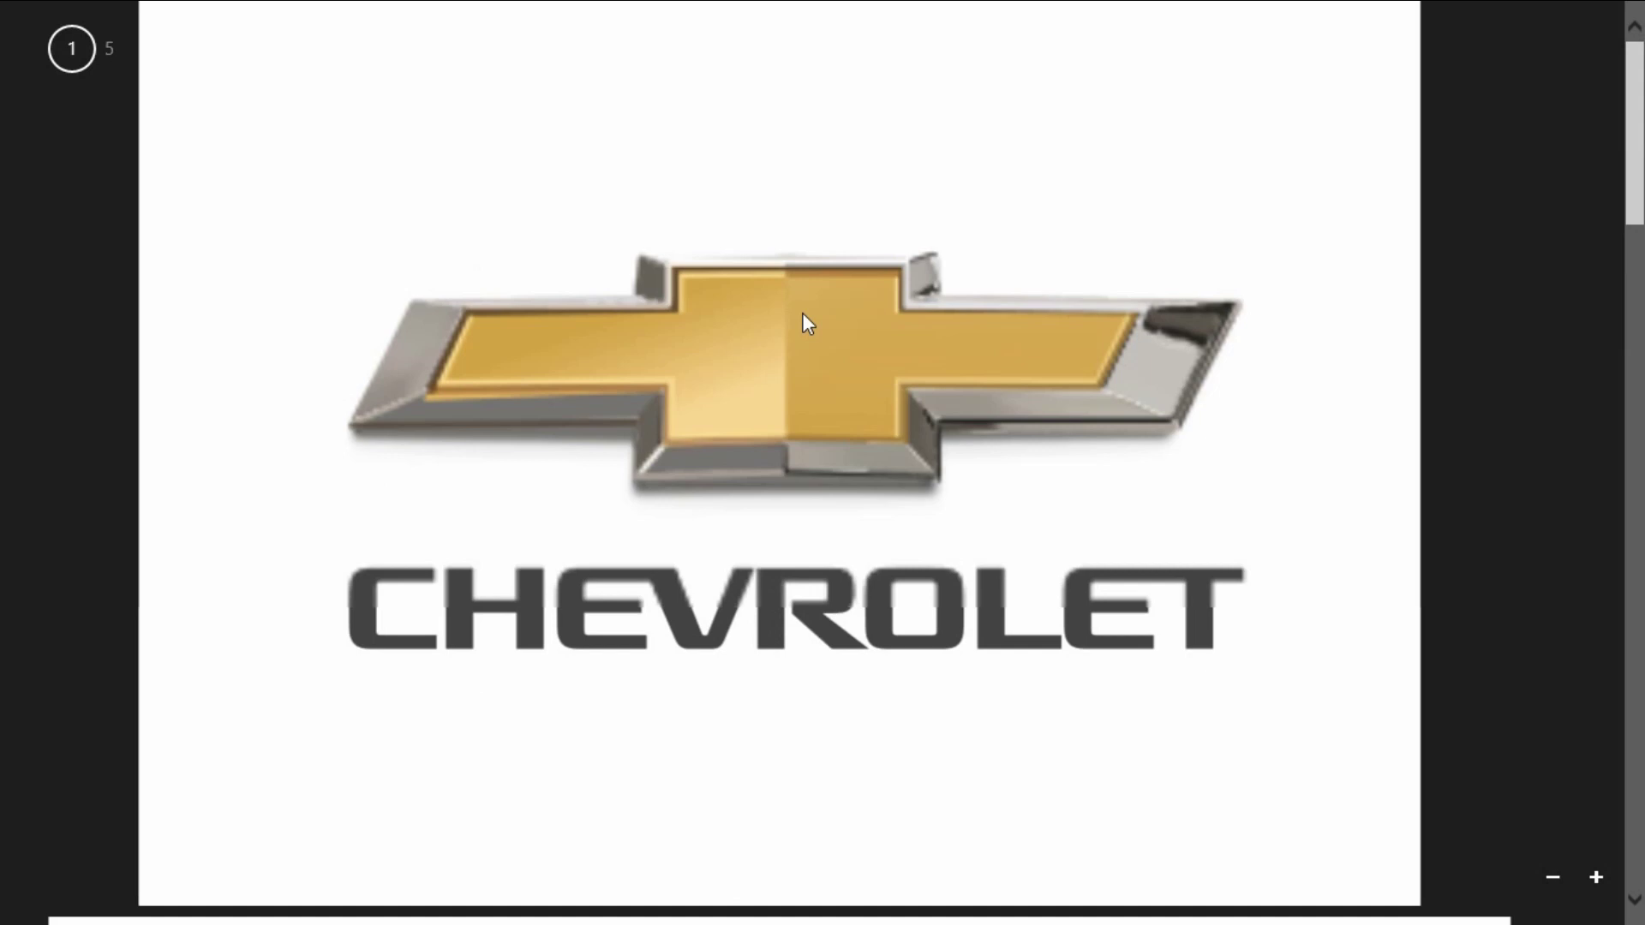
scroll(537, 214, "down", 10)
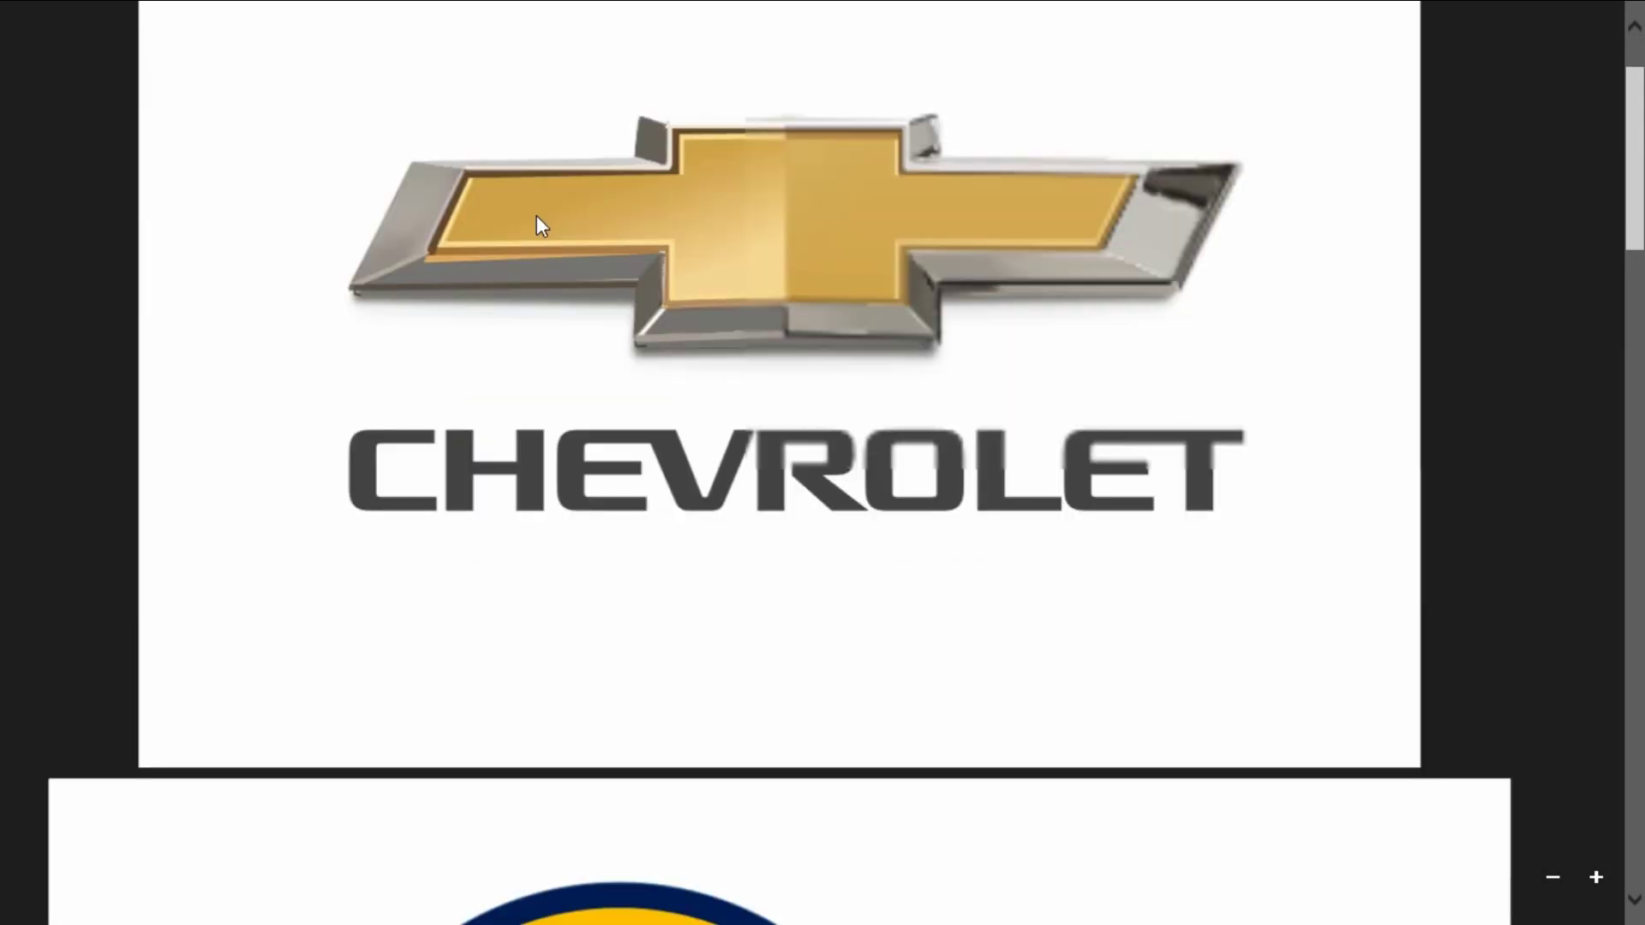
scroll(538, 220, "down", 10)
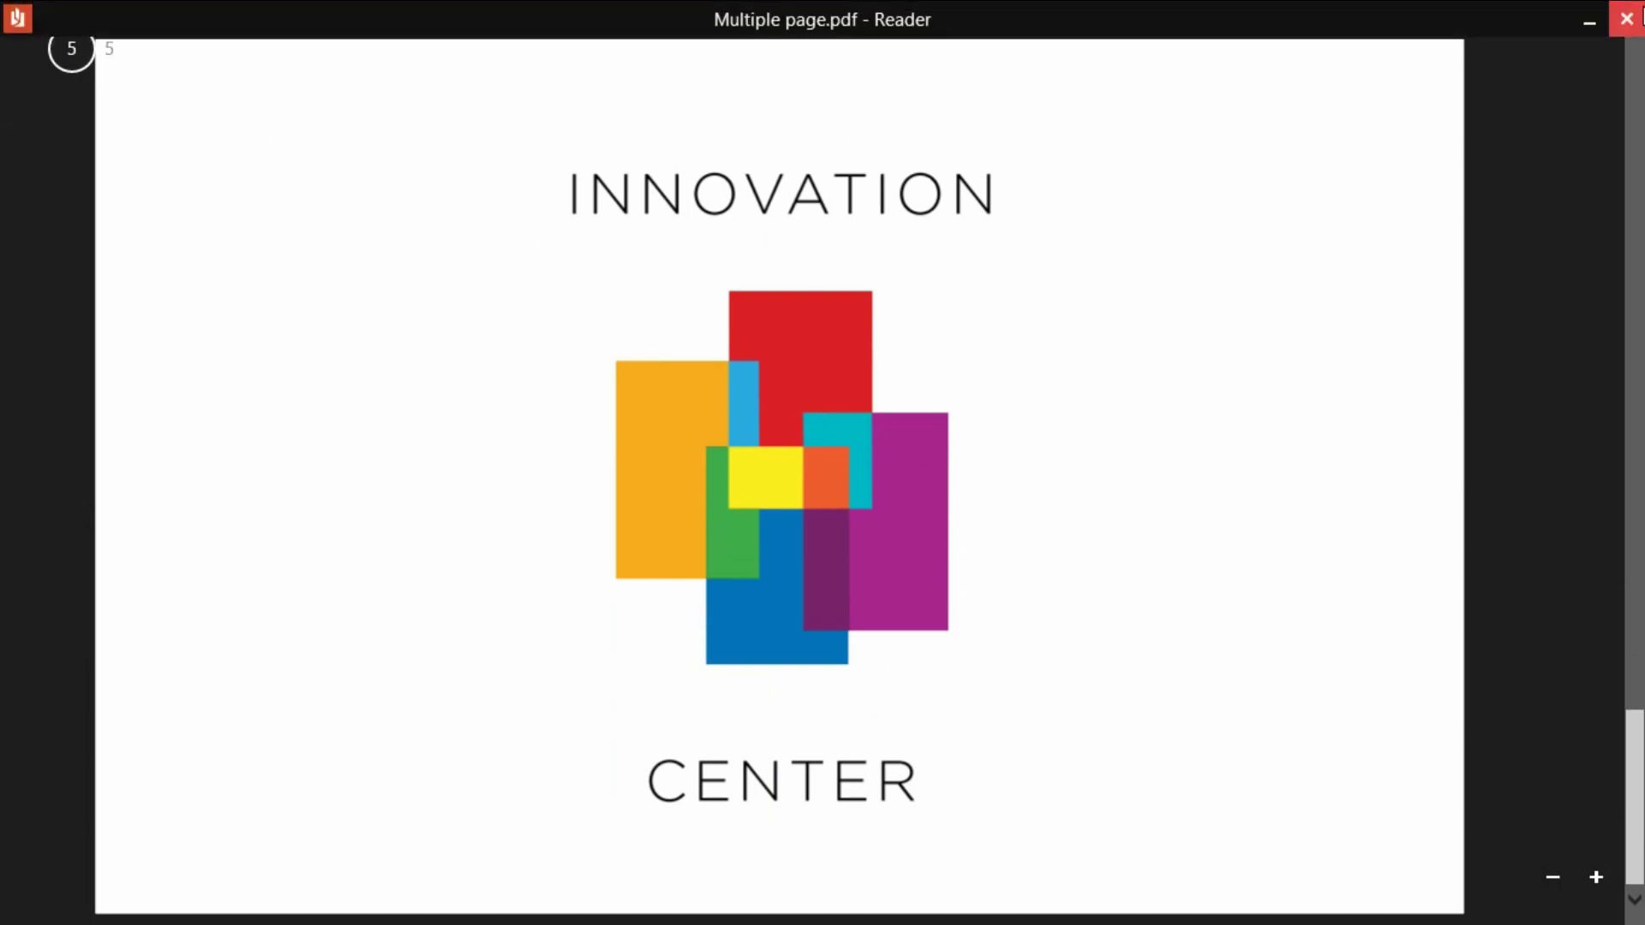
left_click_drag(745, 13, 745, 882)
left_click(768, 901)
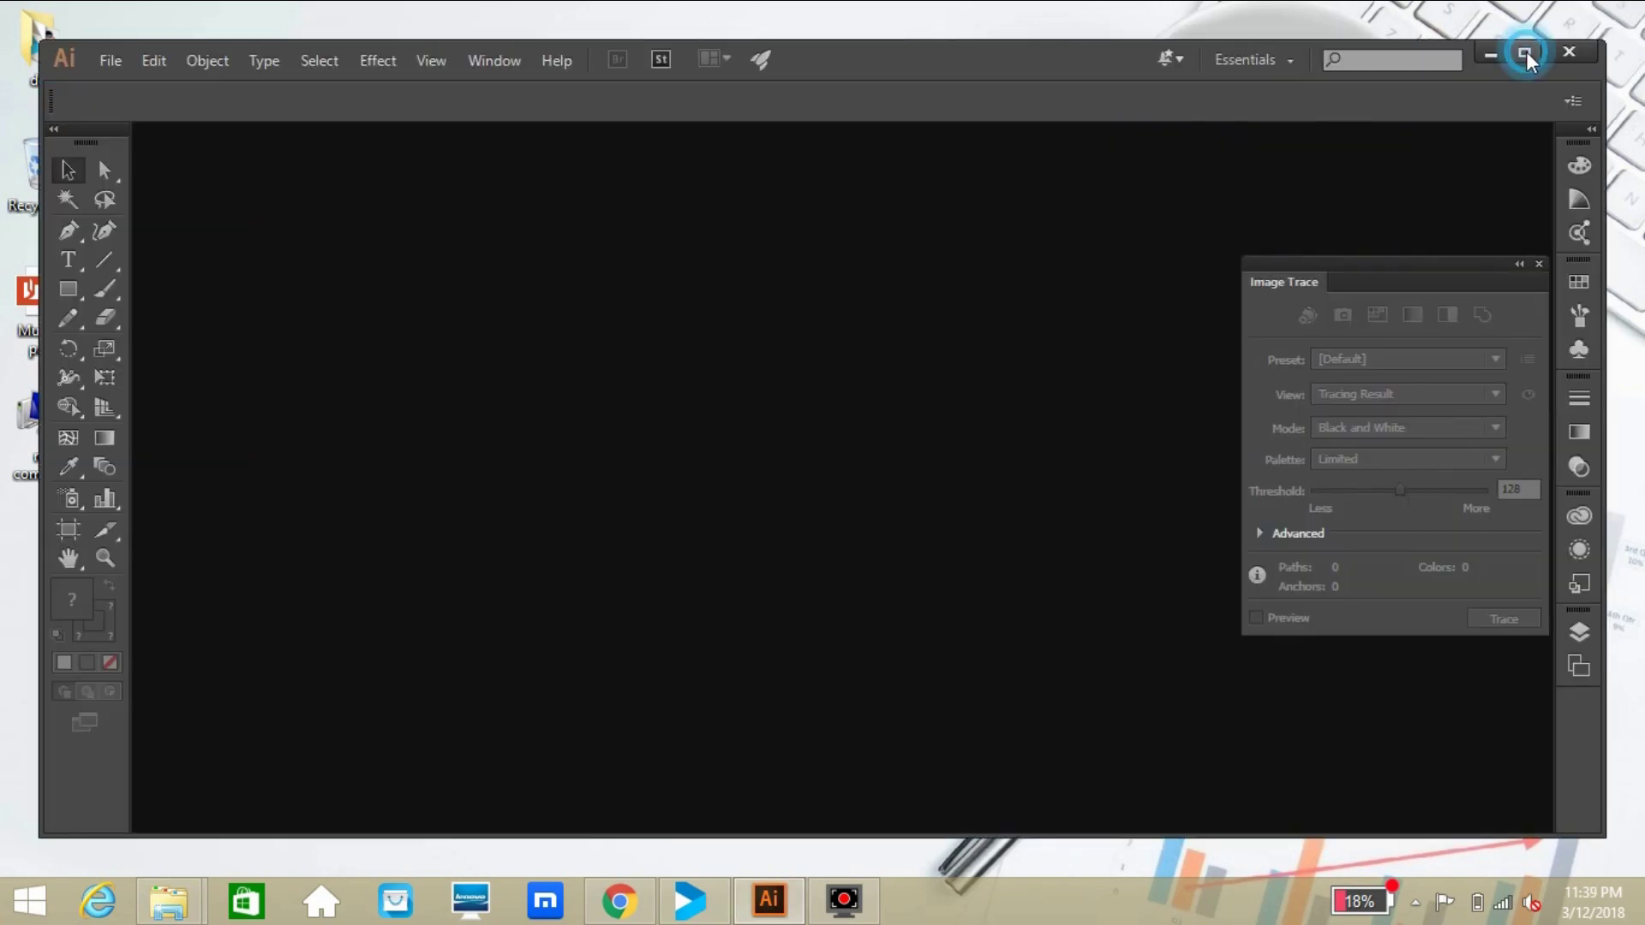
Maximize Illustrator and browse the File > Open dialog to the Desktop folder
left_click(1524, 53)
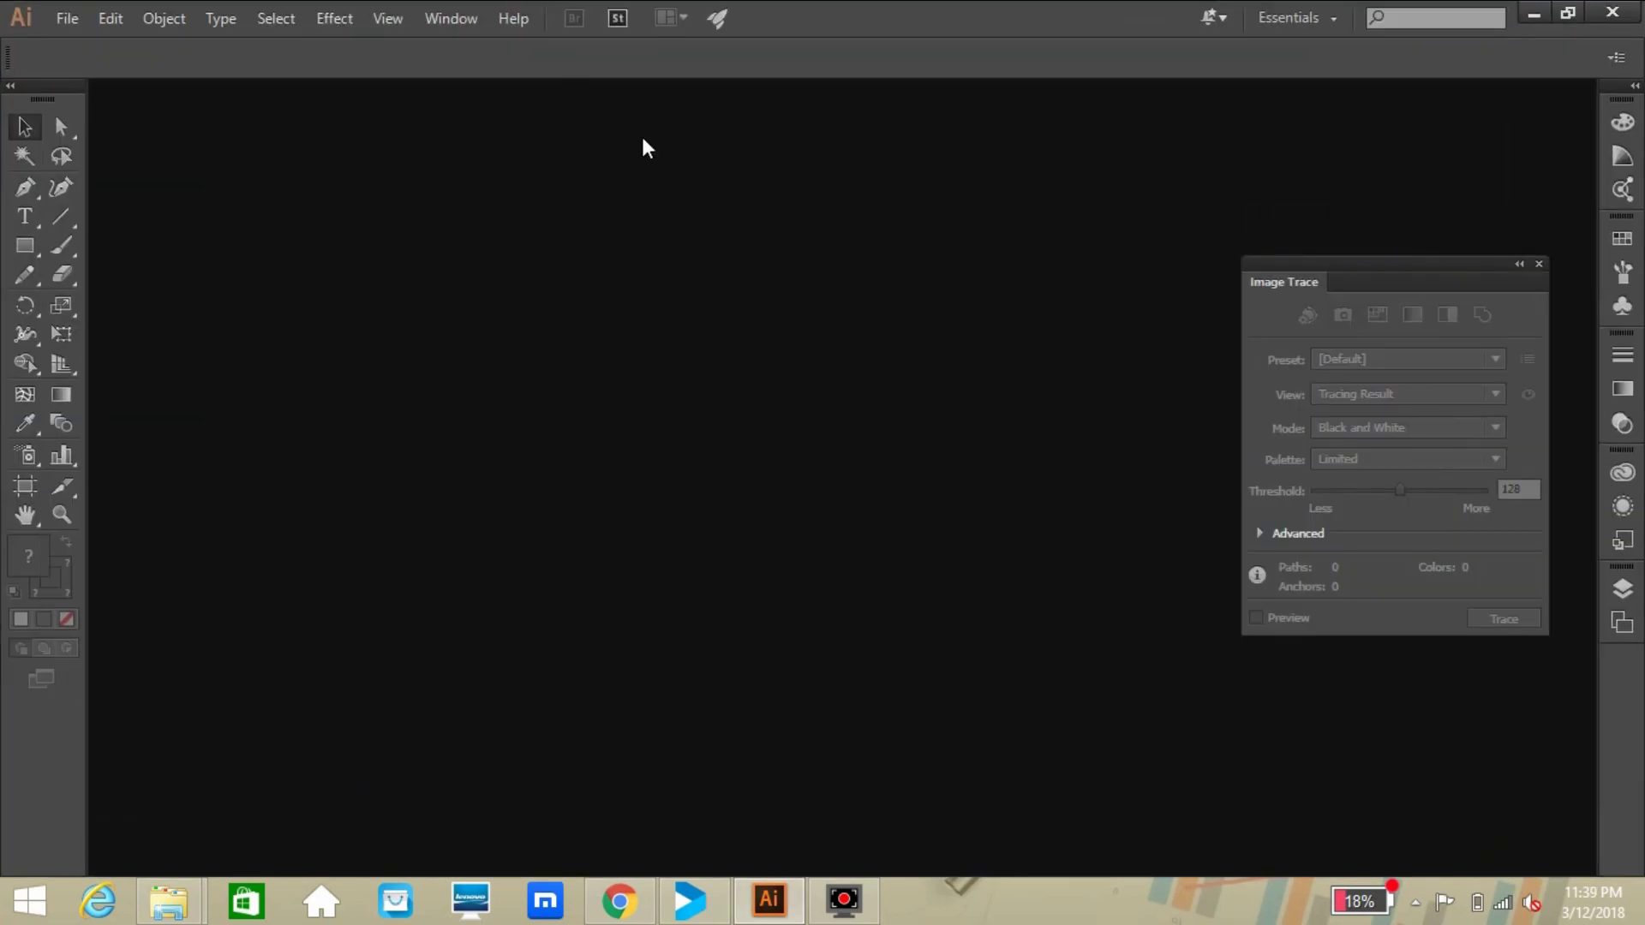
left_click(60, 19)
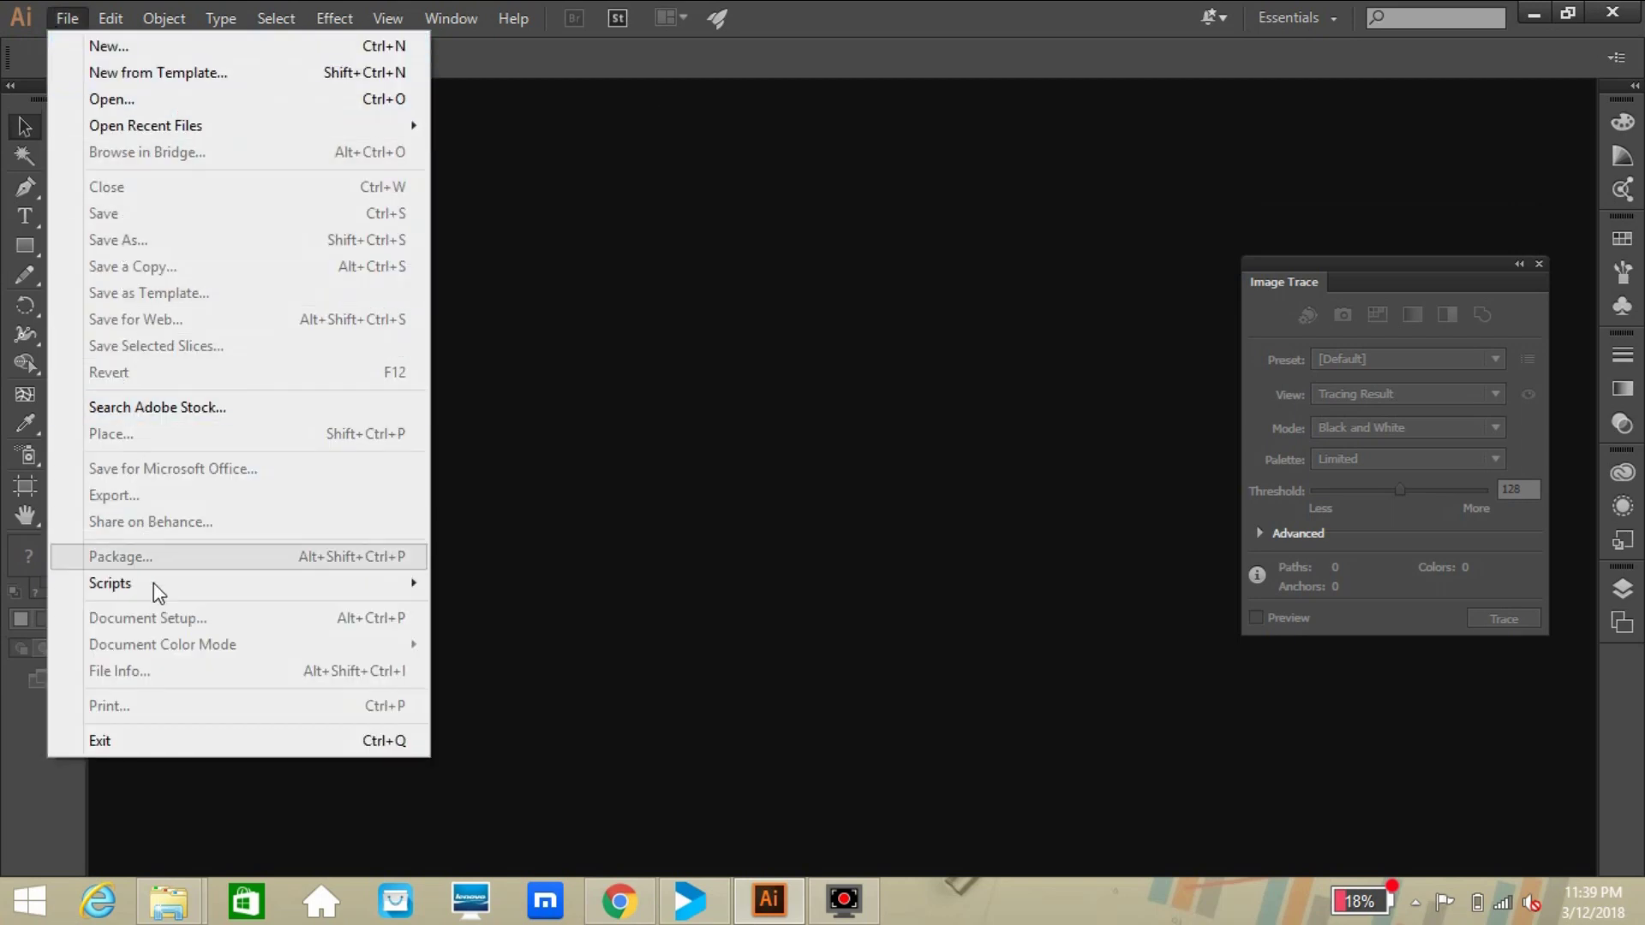
left_click(129, 101)
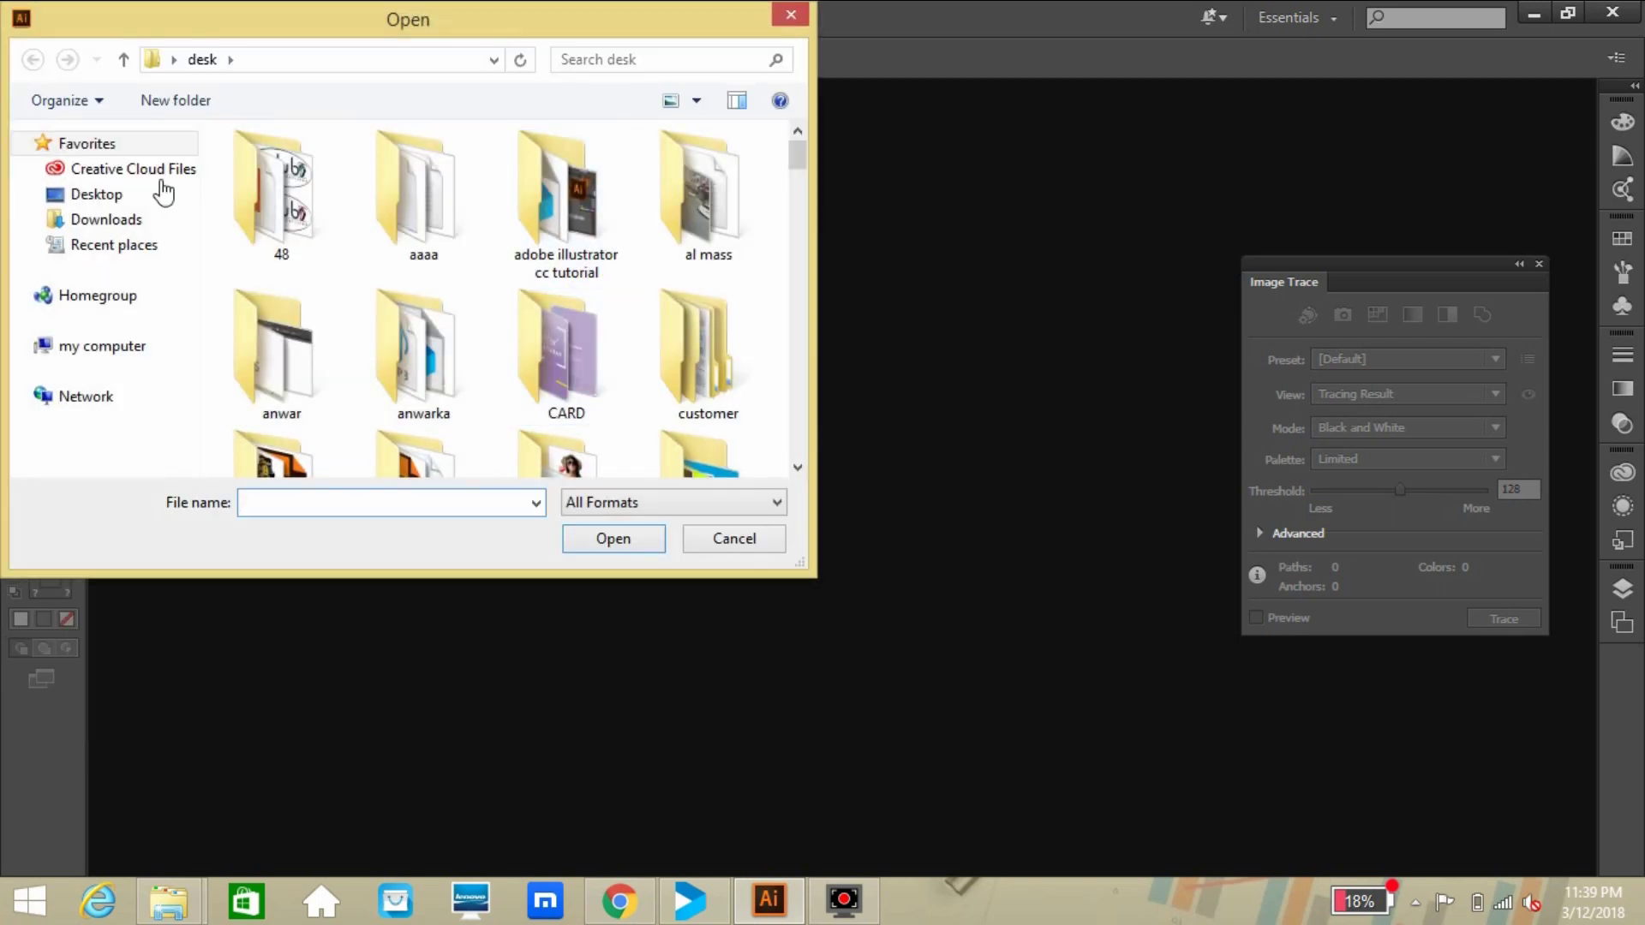
left_click(162, 190)
scroll(795, 251, "up", 2)
Open Multiple page.pdf, importing only page 3 of 5, the FAP logo
scroll(514, 343, "down", 3)
double_click(275, 434)
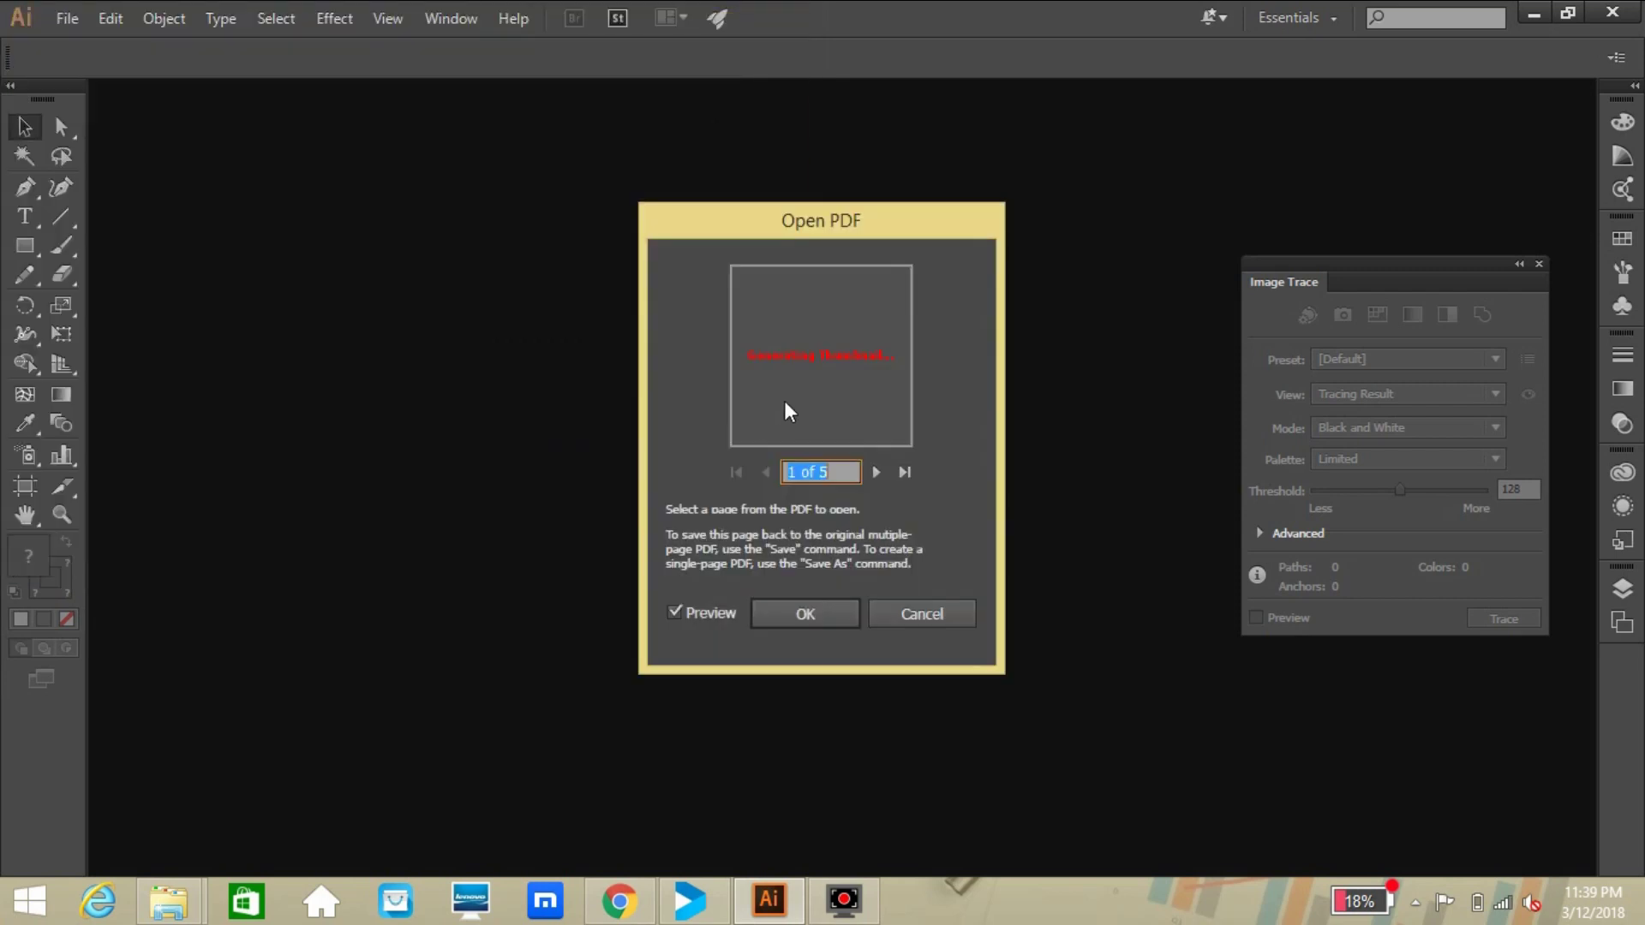
left_click(847, 473)
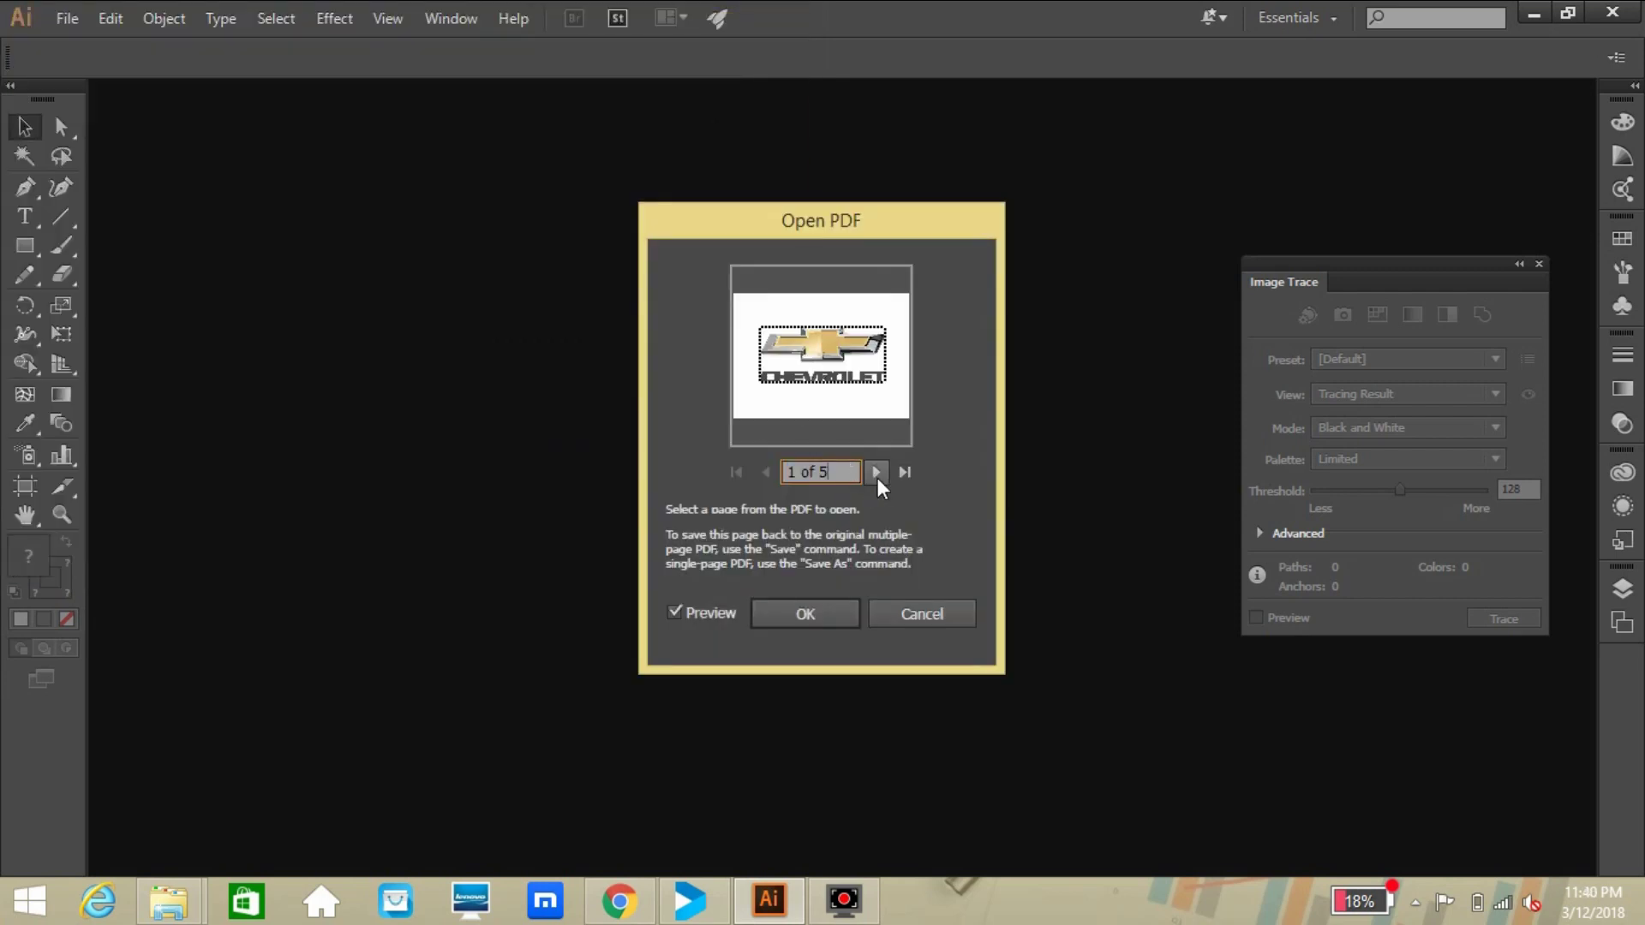
left_click(876, 472)
left_click(876, 472)
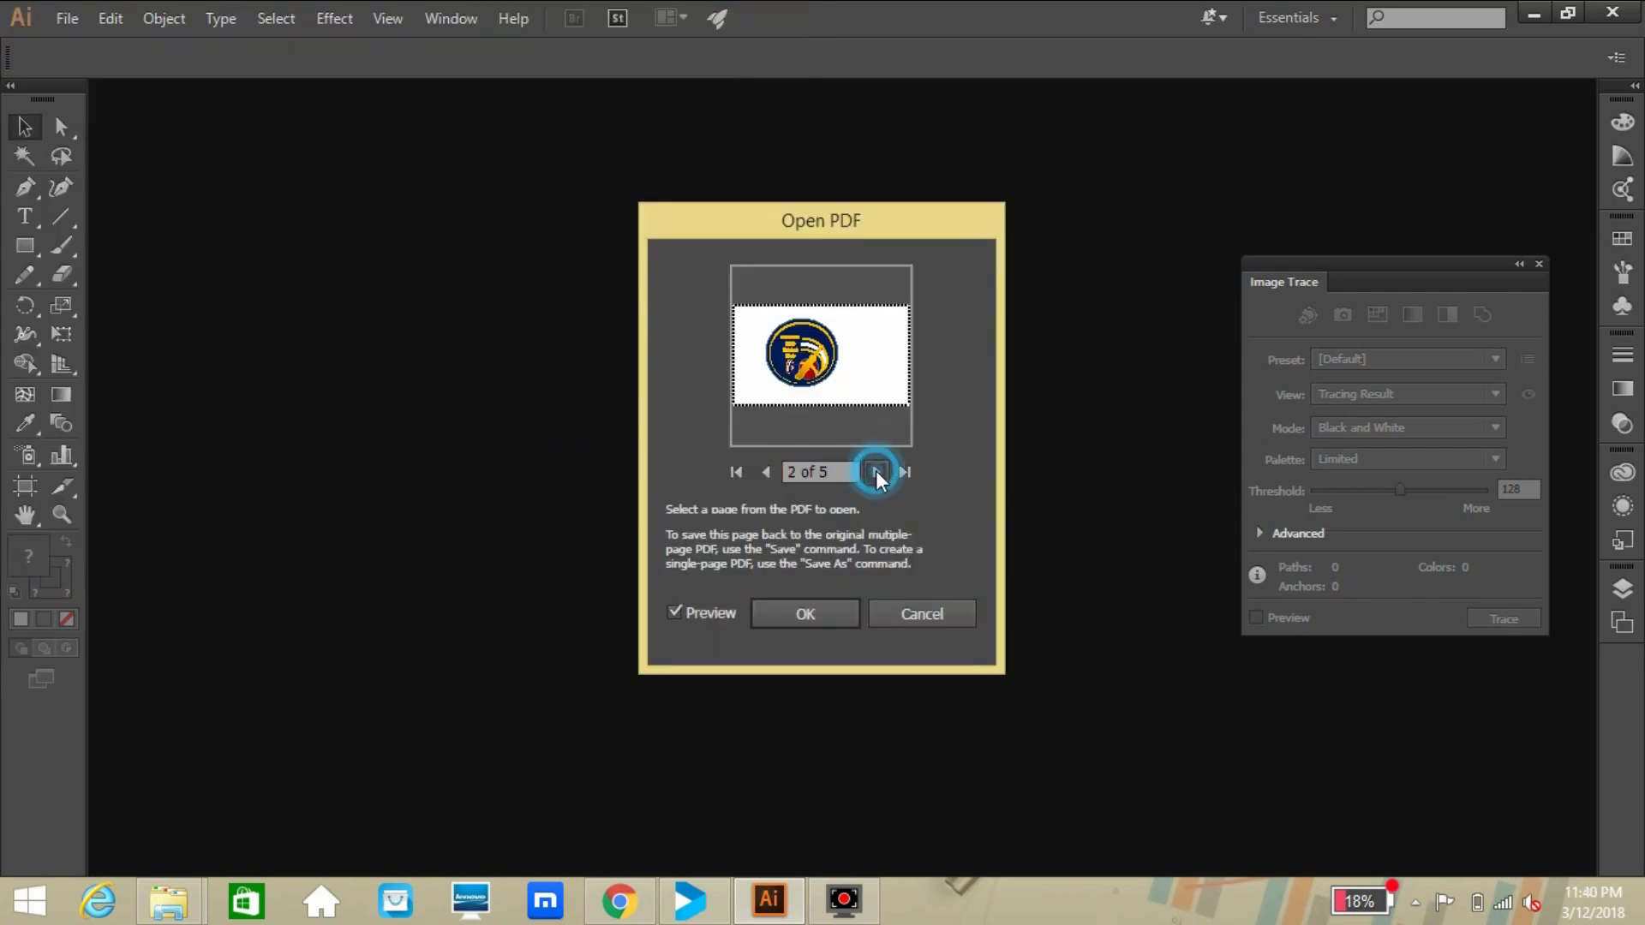
left_click(876, 472)
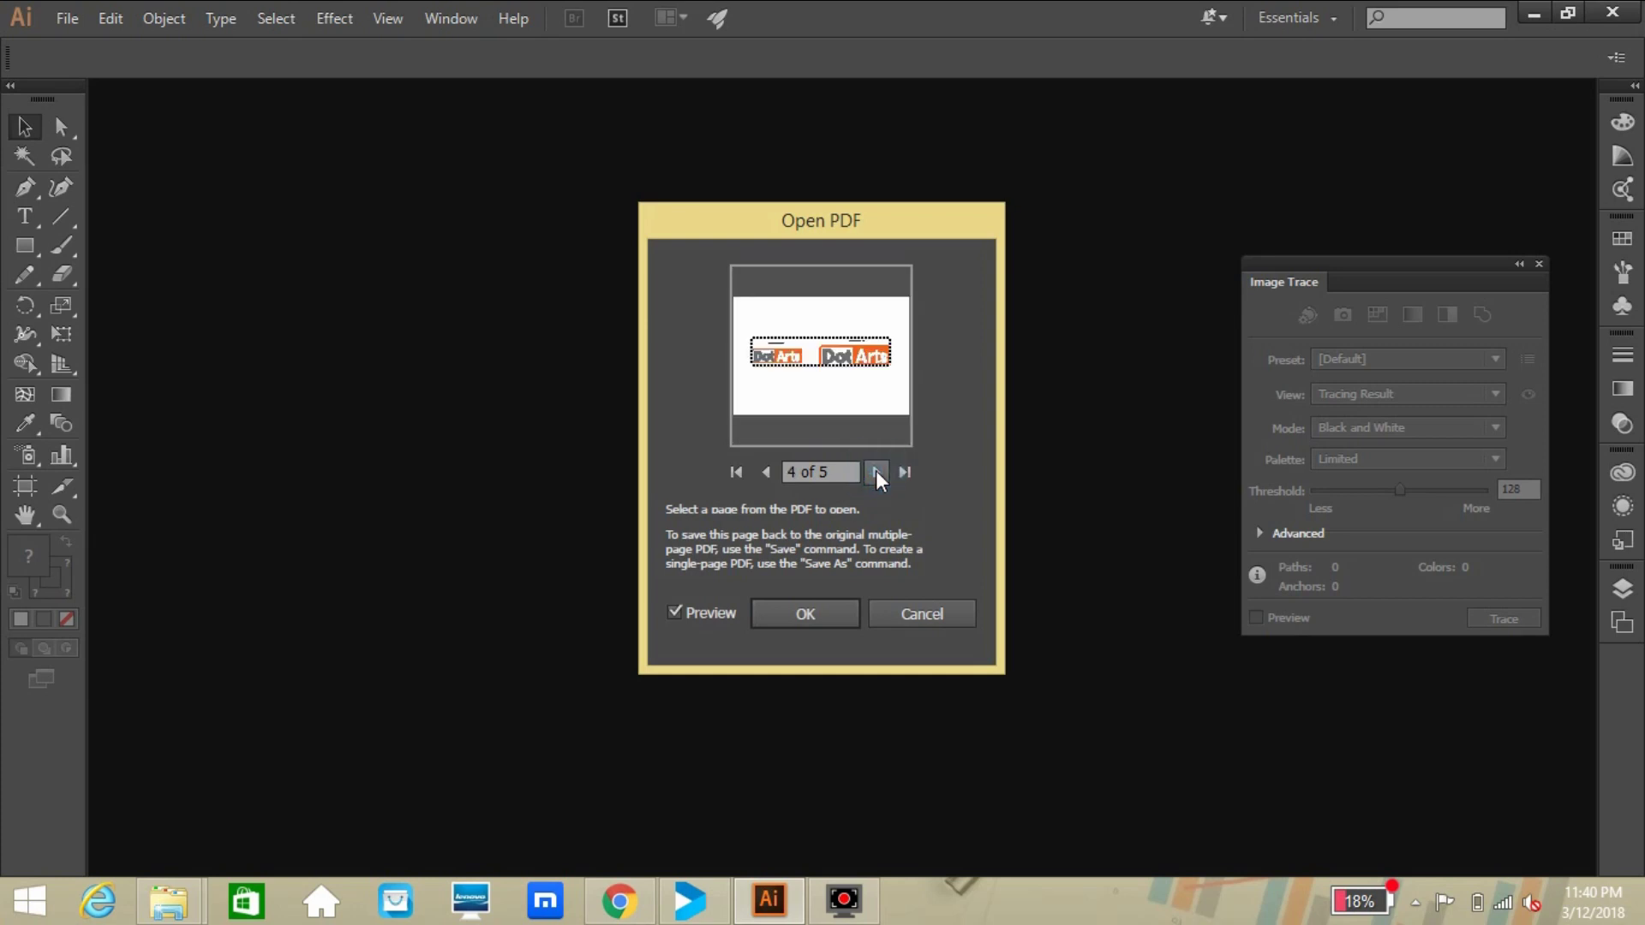
left_click(875, 472)
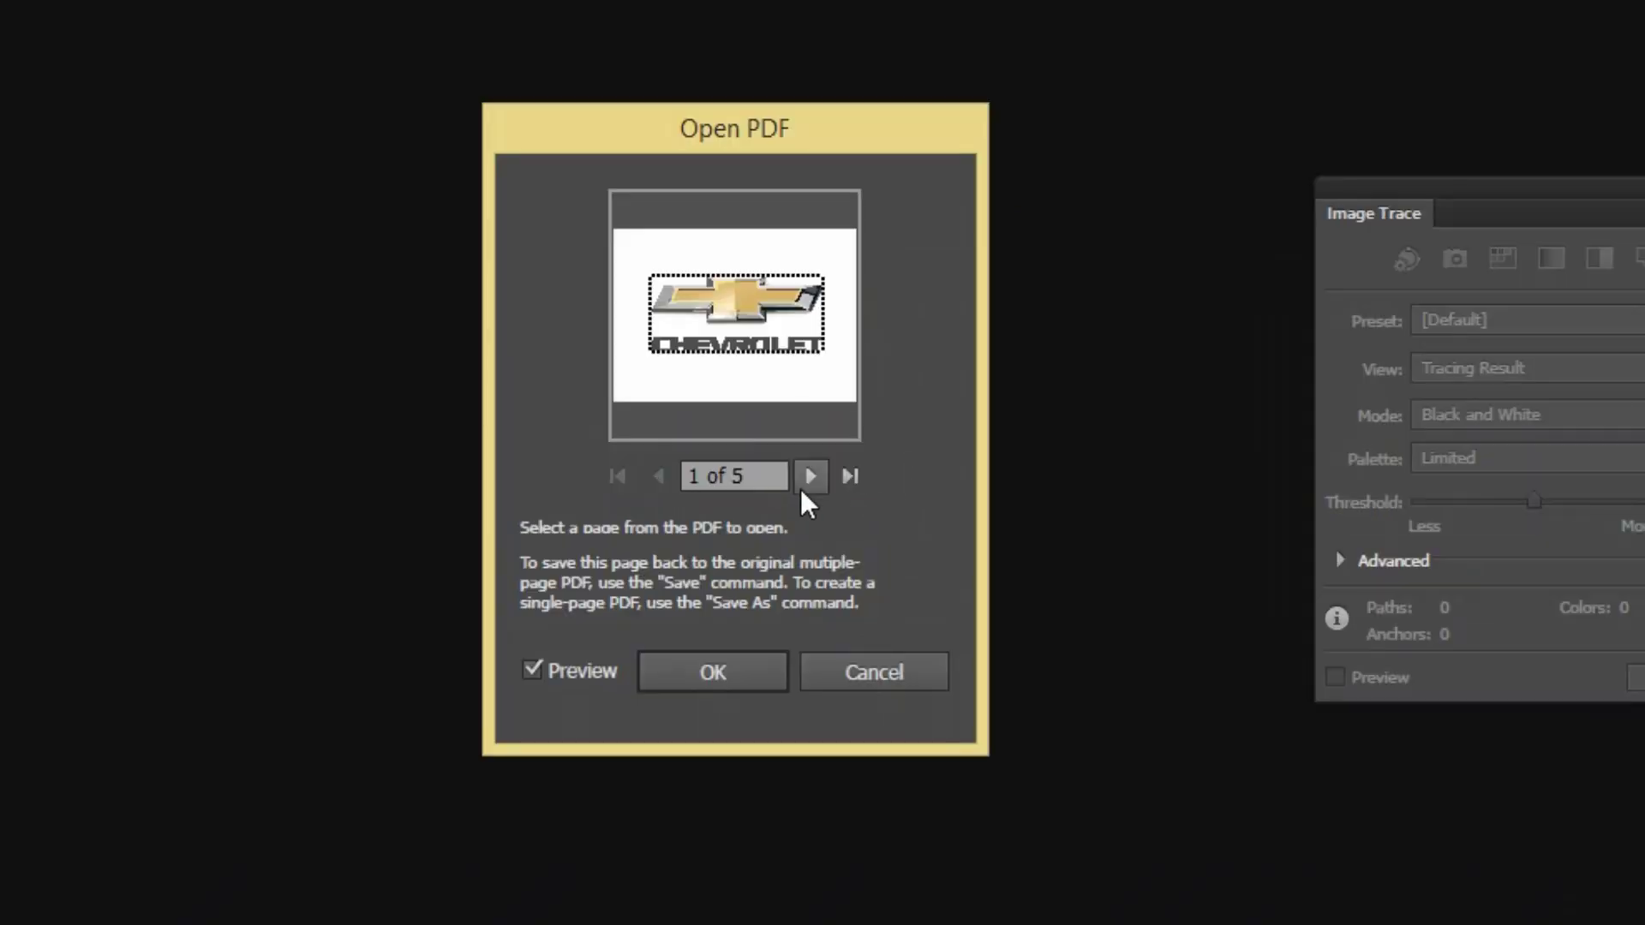
left_click(805, 491)
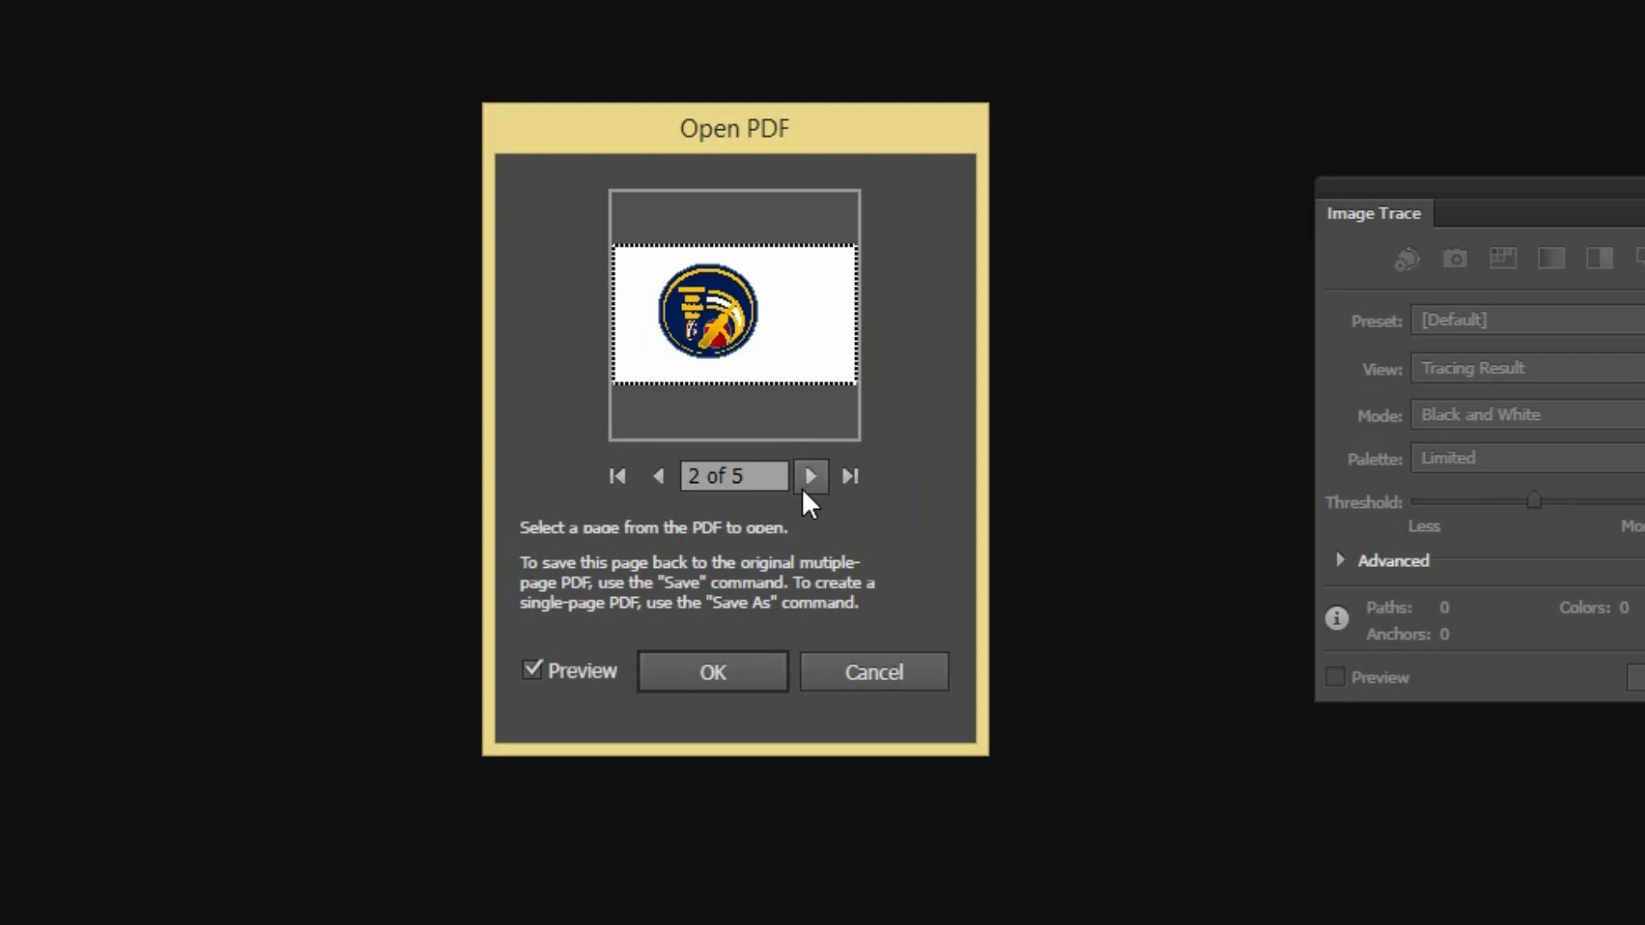
left_click(810, 477)
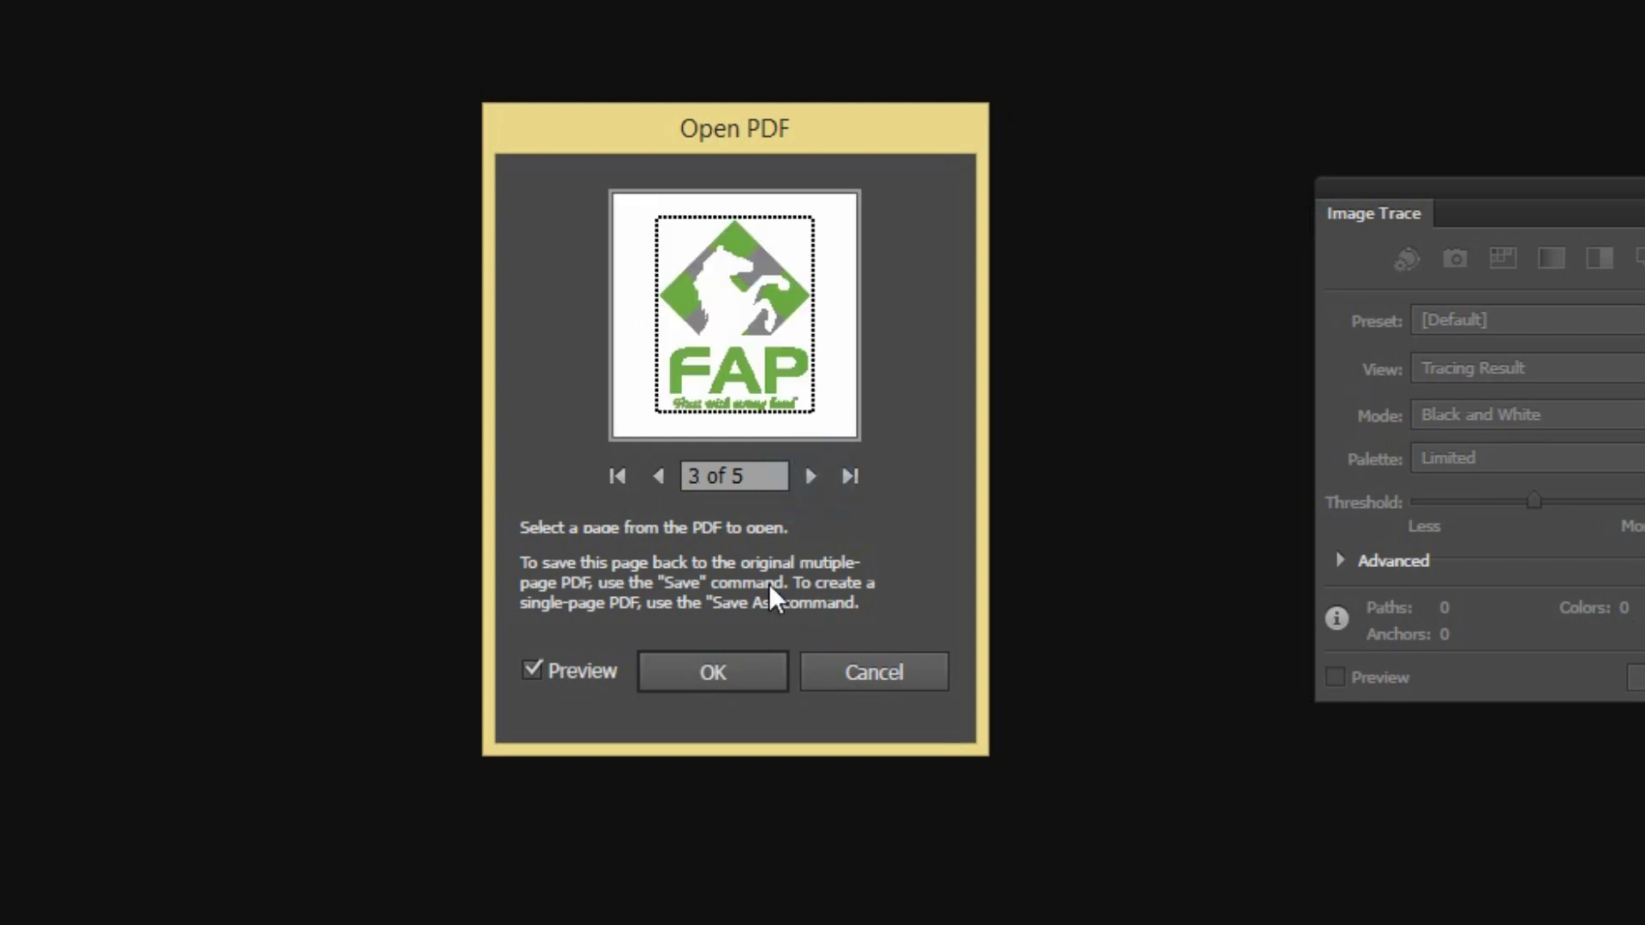
left_click(728, 667)
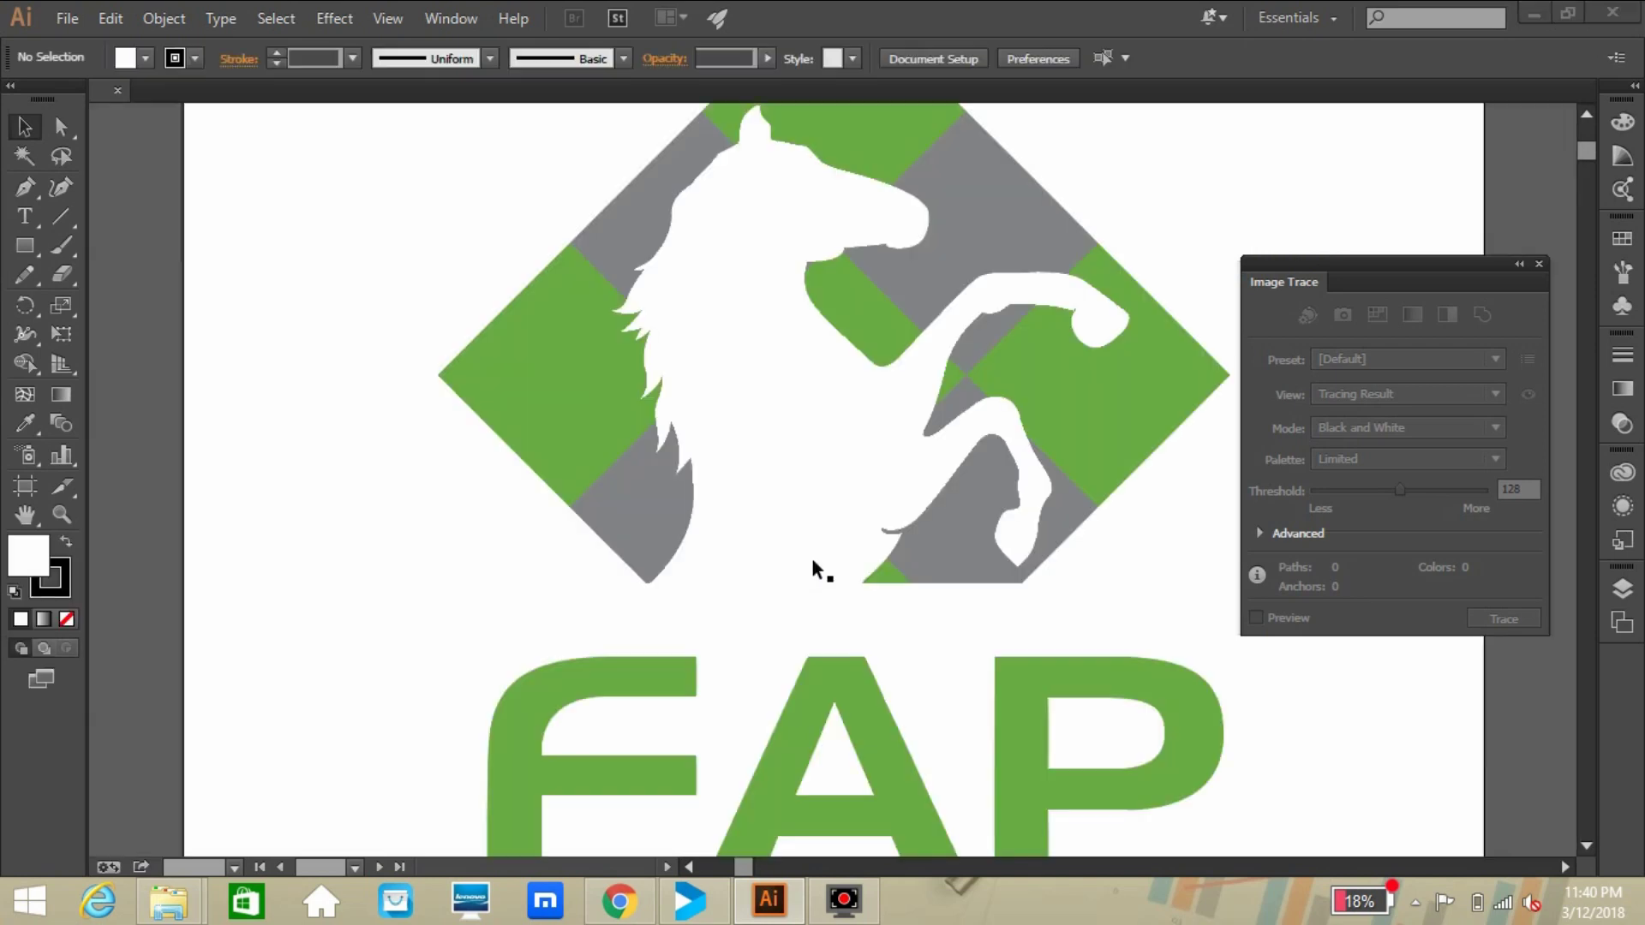
Zoom out to see the whole FAP page, then close the document
left_click(62, 514)
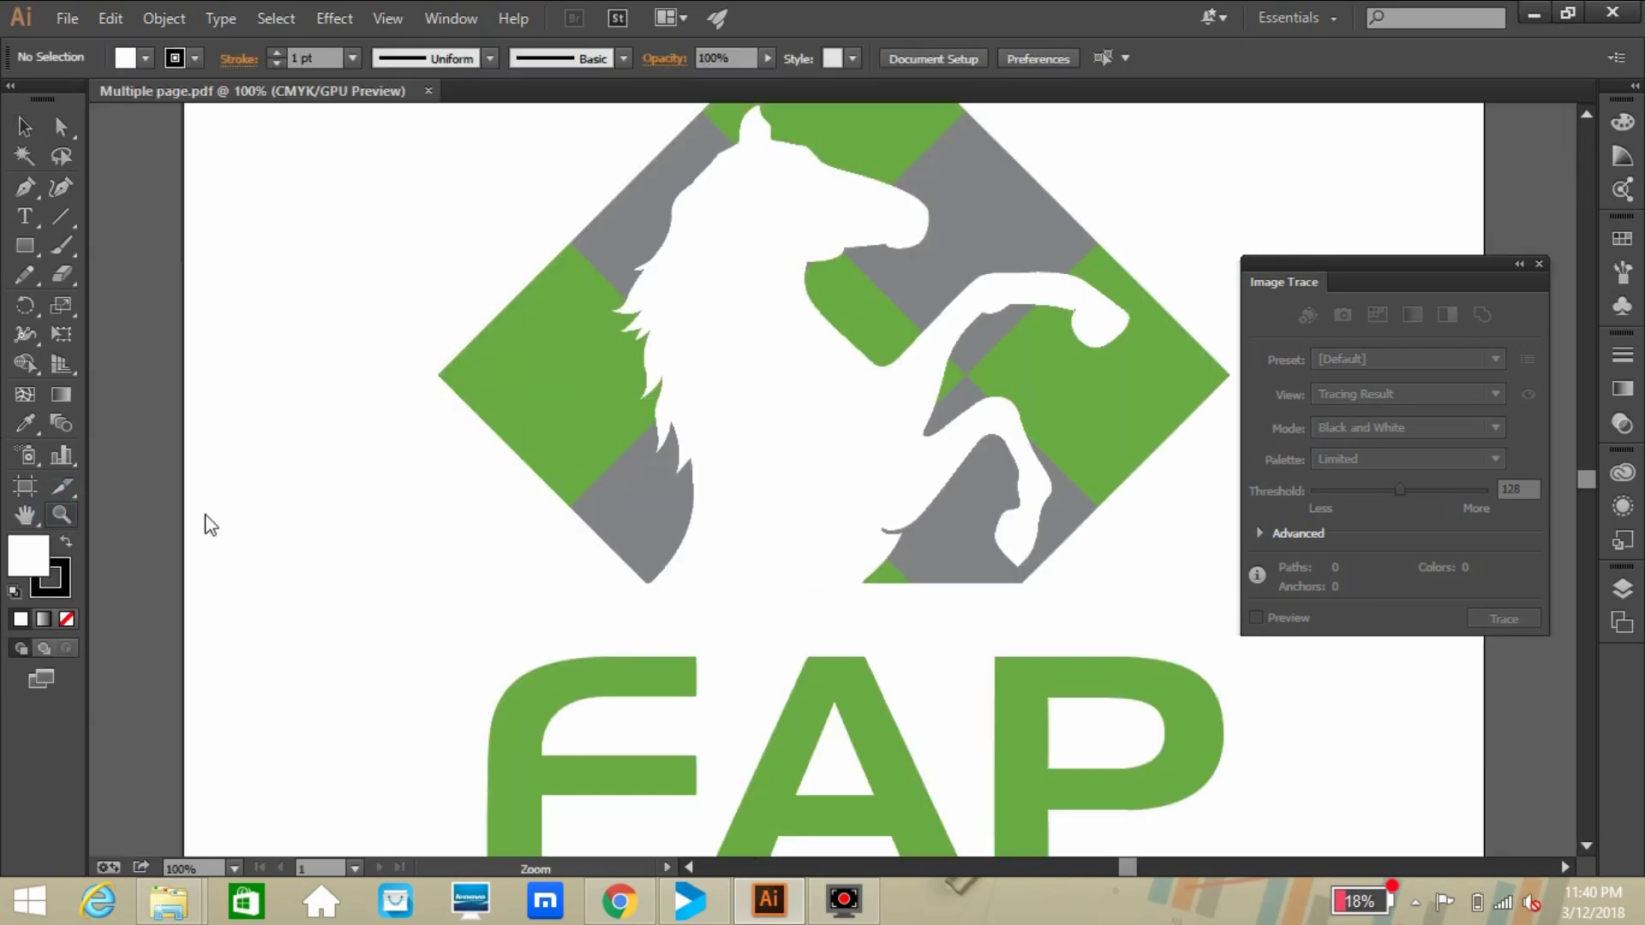
left_click(491, 471)
key("ctrl")
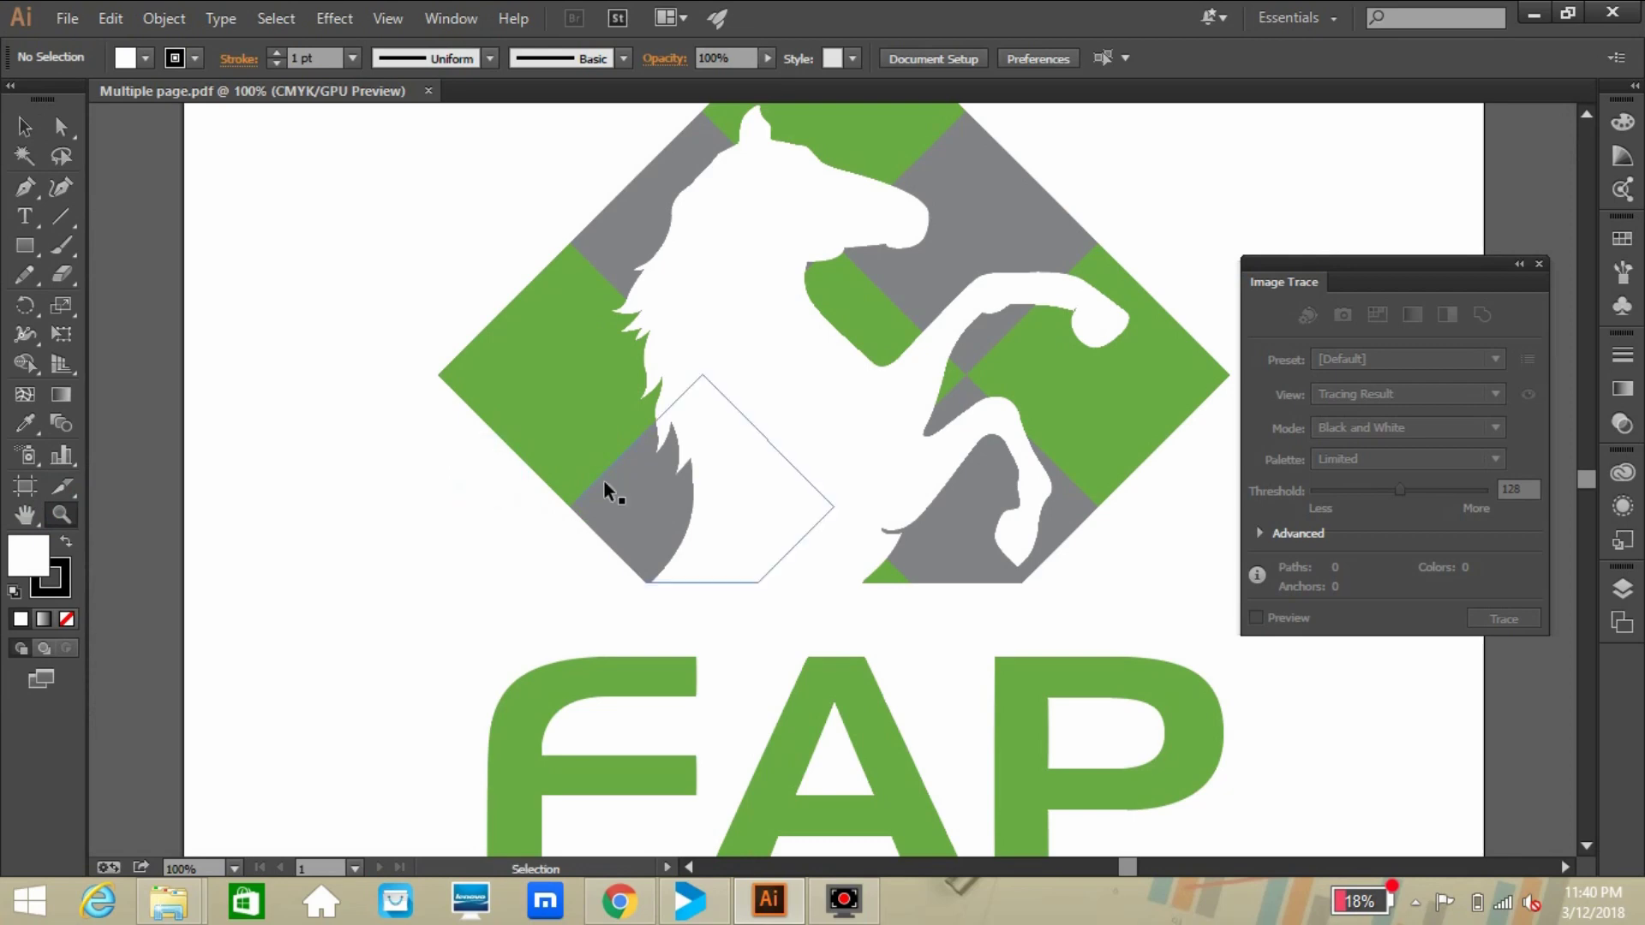
key("ctrl+0")
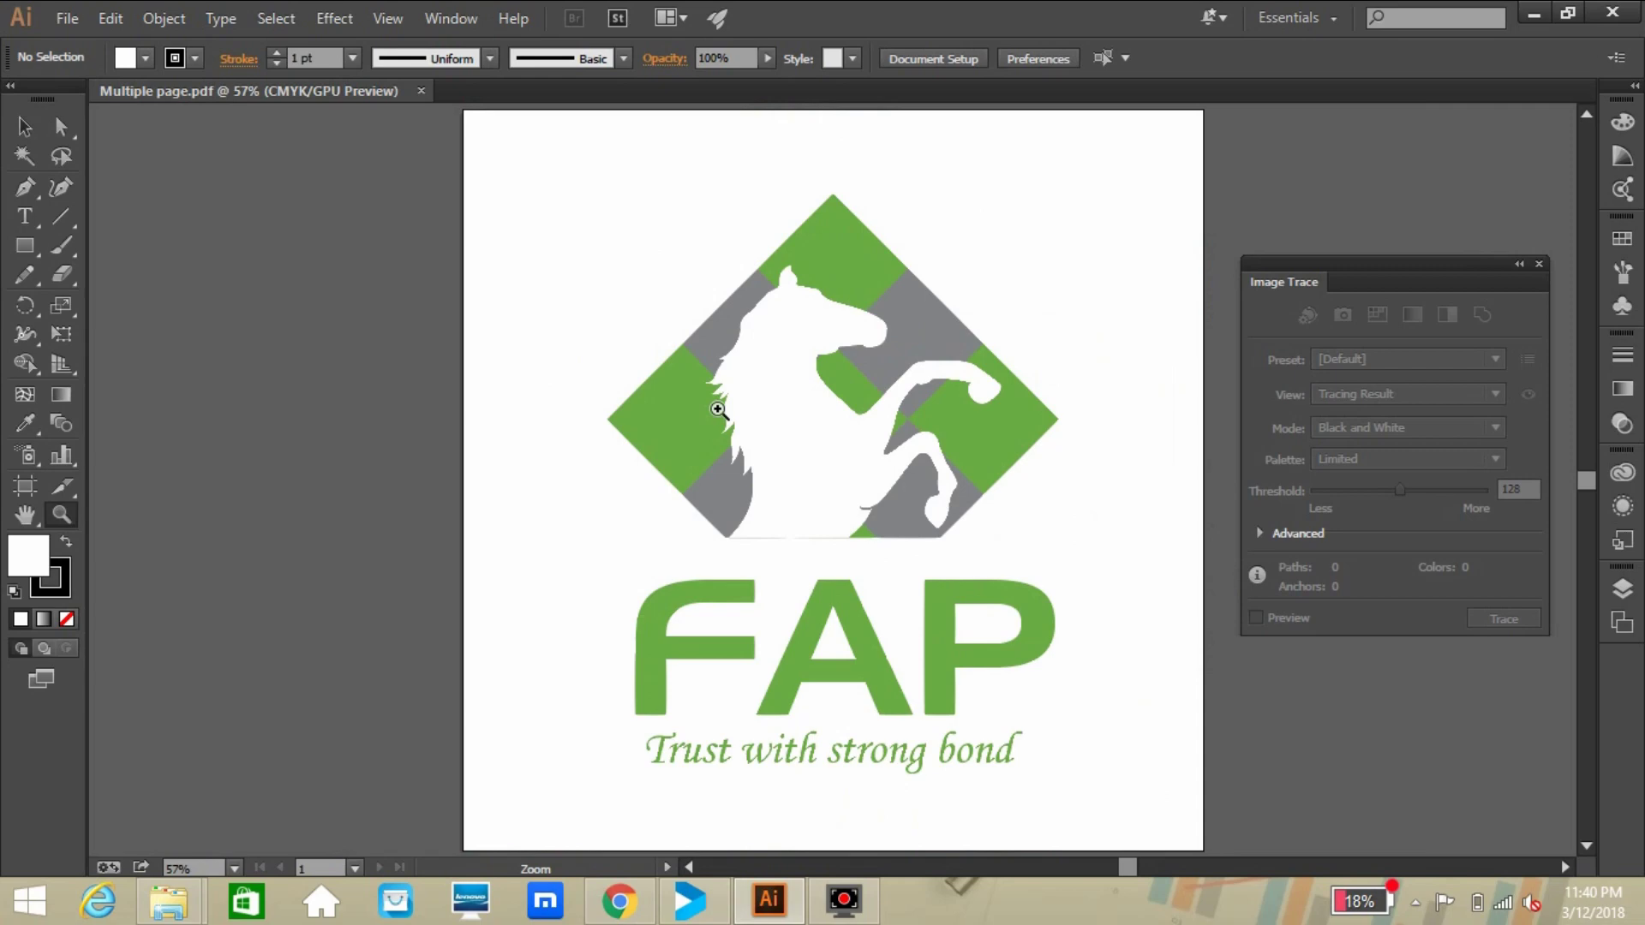
left_click(718, 410, "alt")
left_click(718, 409, "alt")
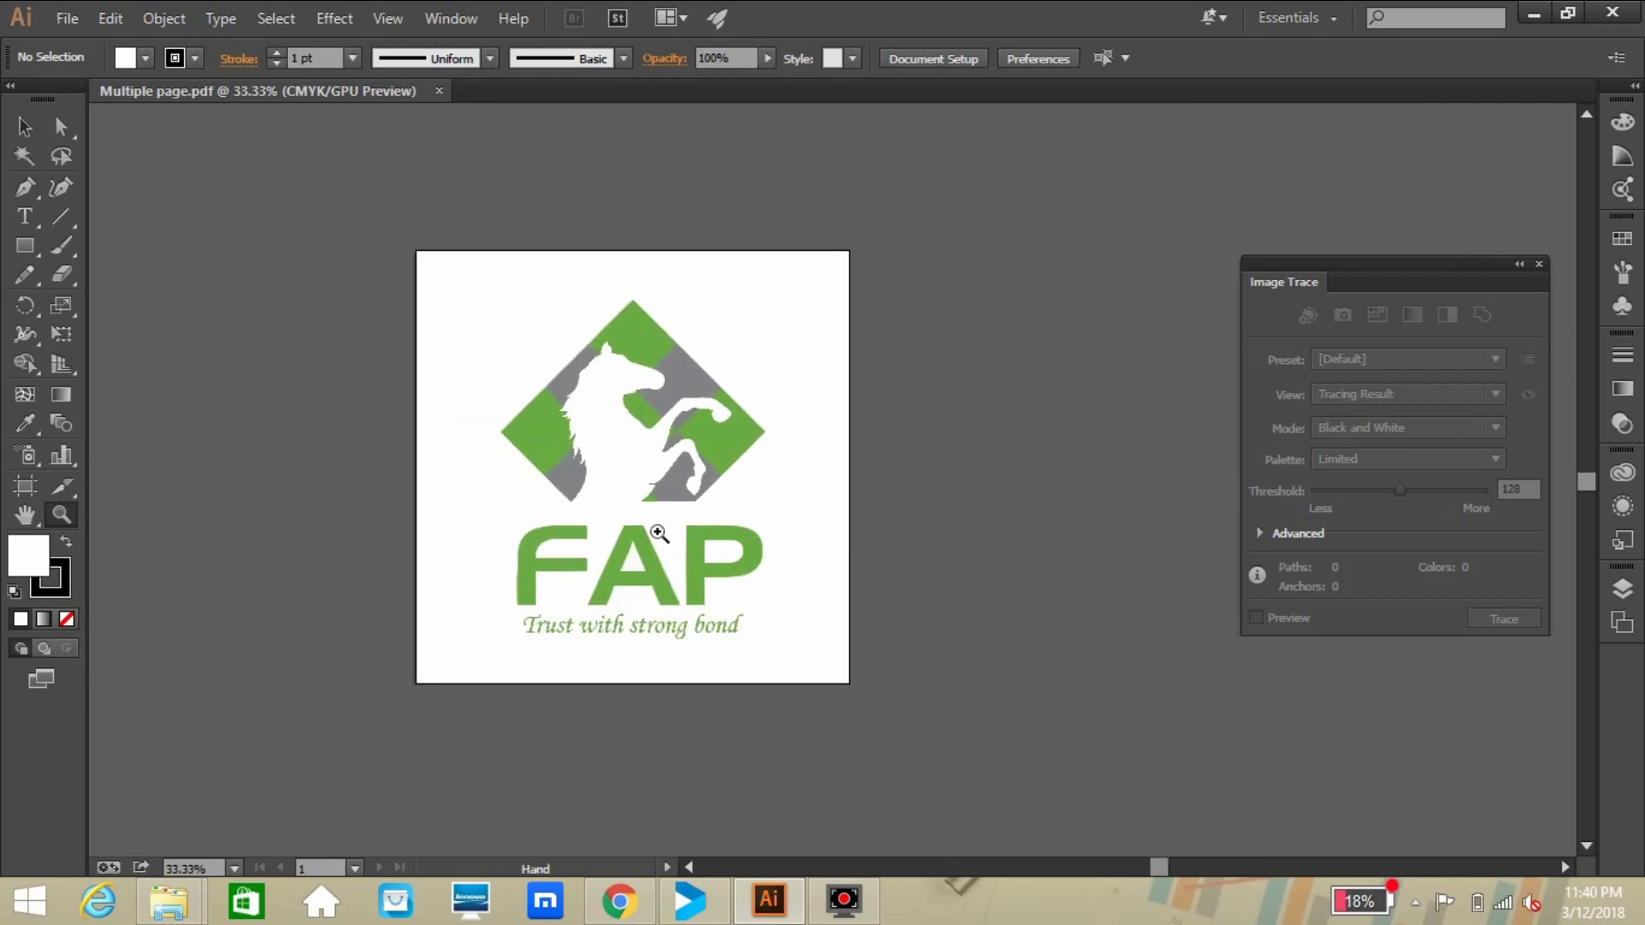
left_click(439, 91)
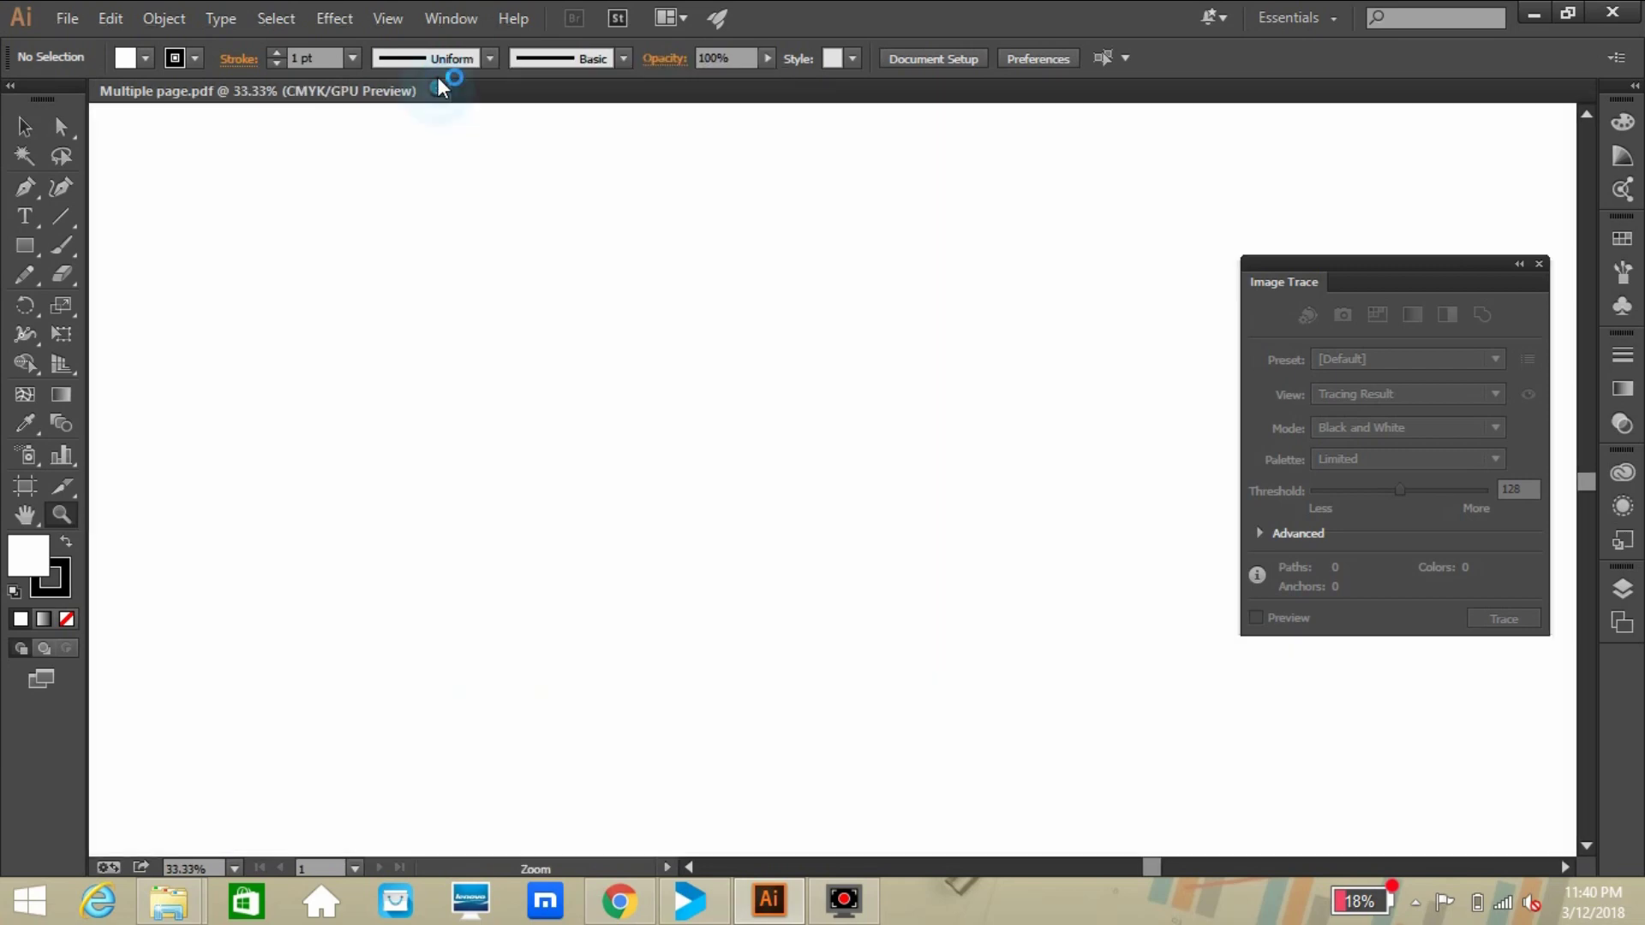
Reopen Multiple page.pdf, importing only the cricket club emblem page (page 2 of 5)
left_click(67, 18)
left_click(53, 95)
scroll(514, 343, "down", 5)
double_click(364, 467)
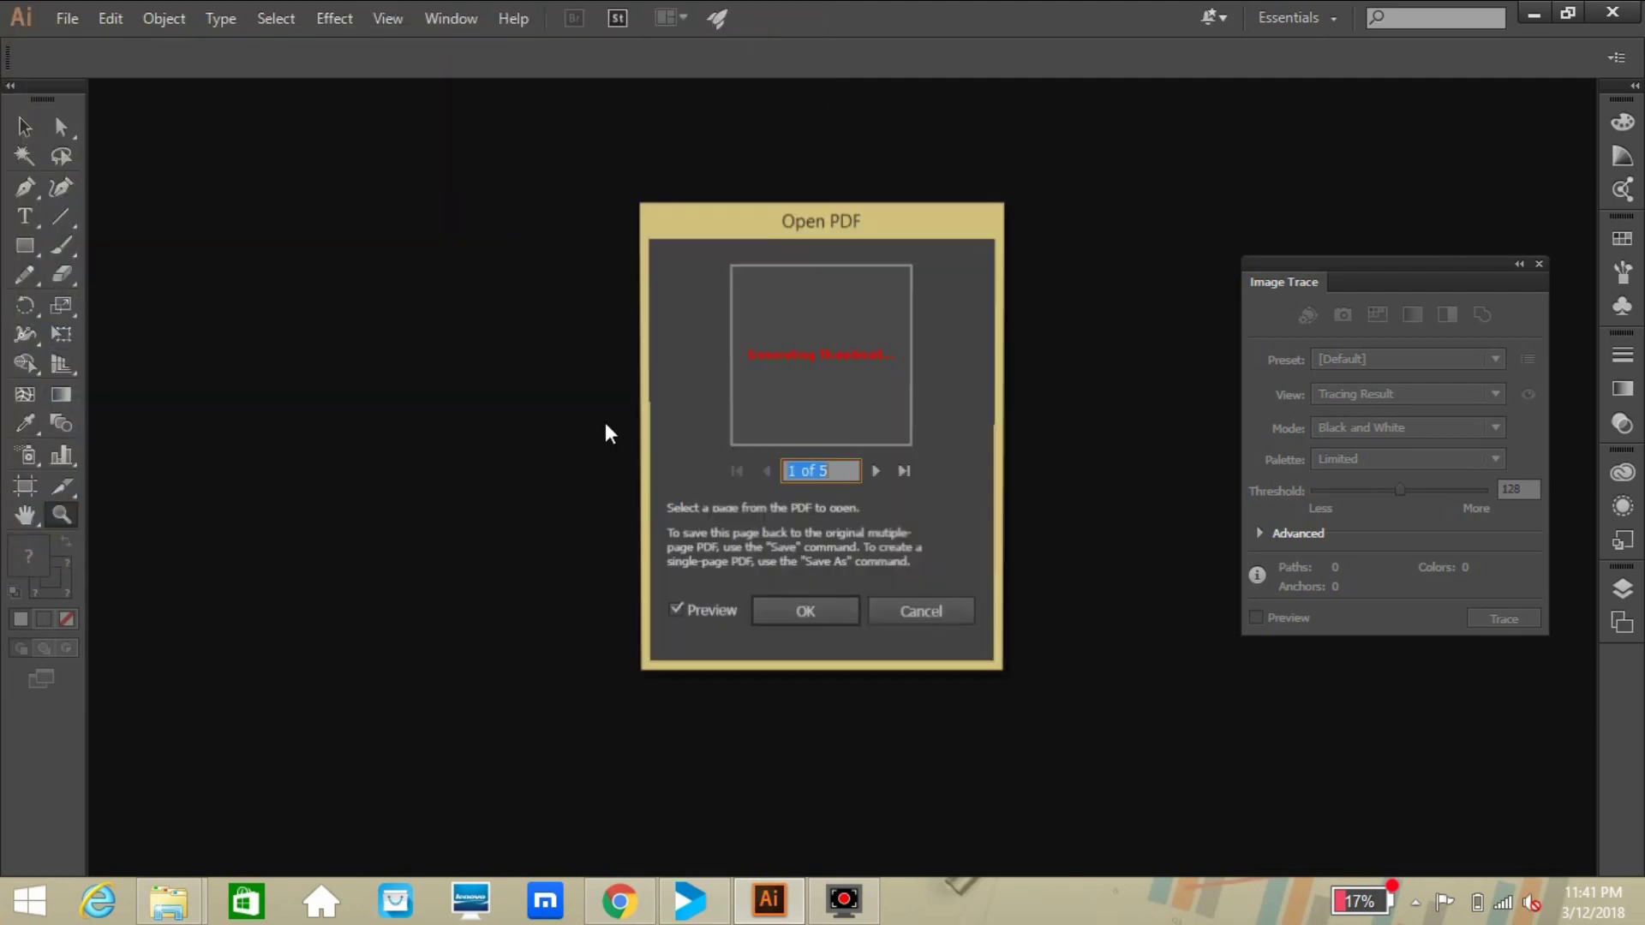
left_click(875, 472)
left_click(804, 614)
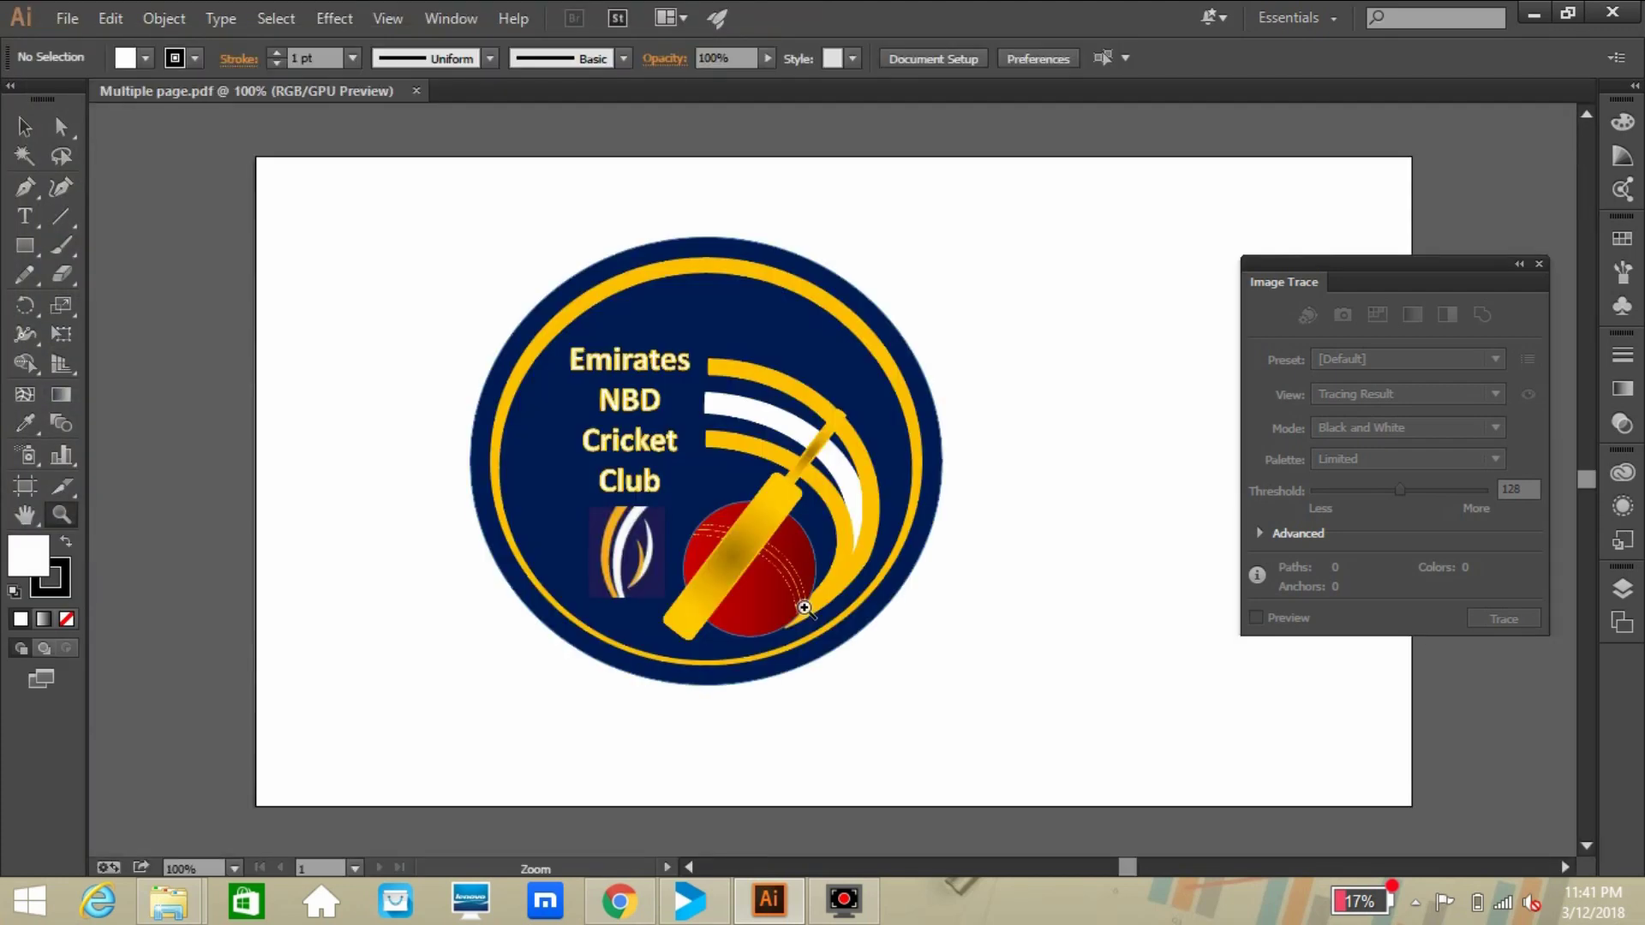
Close the cricket club document and minimize Illustrator
left_click(778, 433, "alt")
left_click(427, 91)
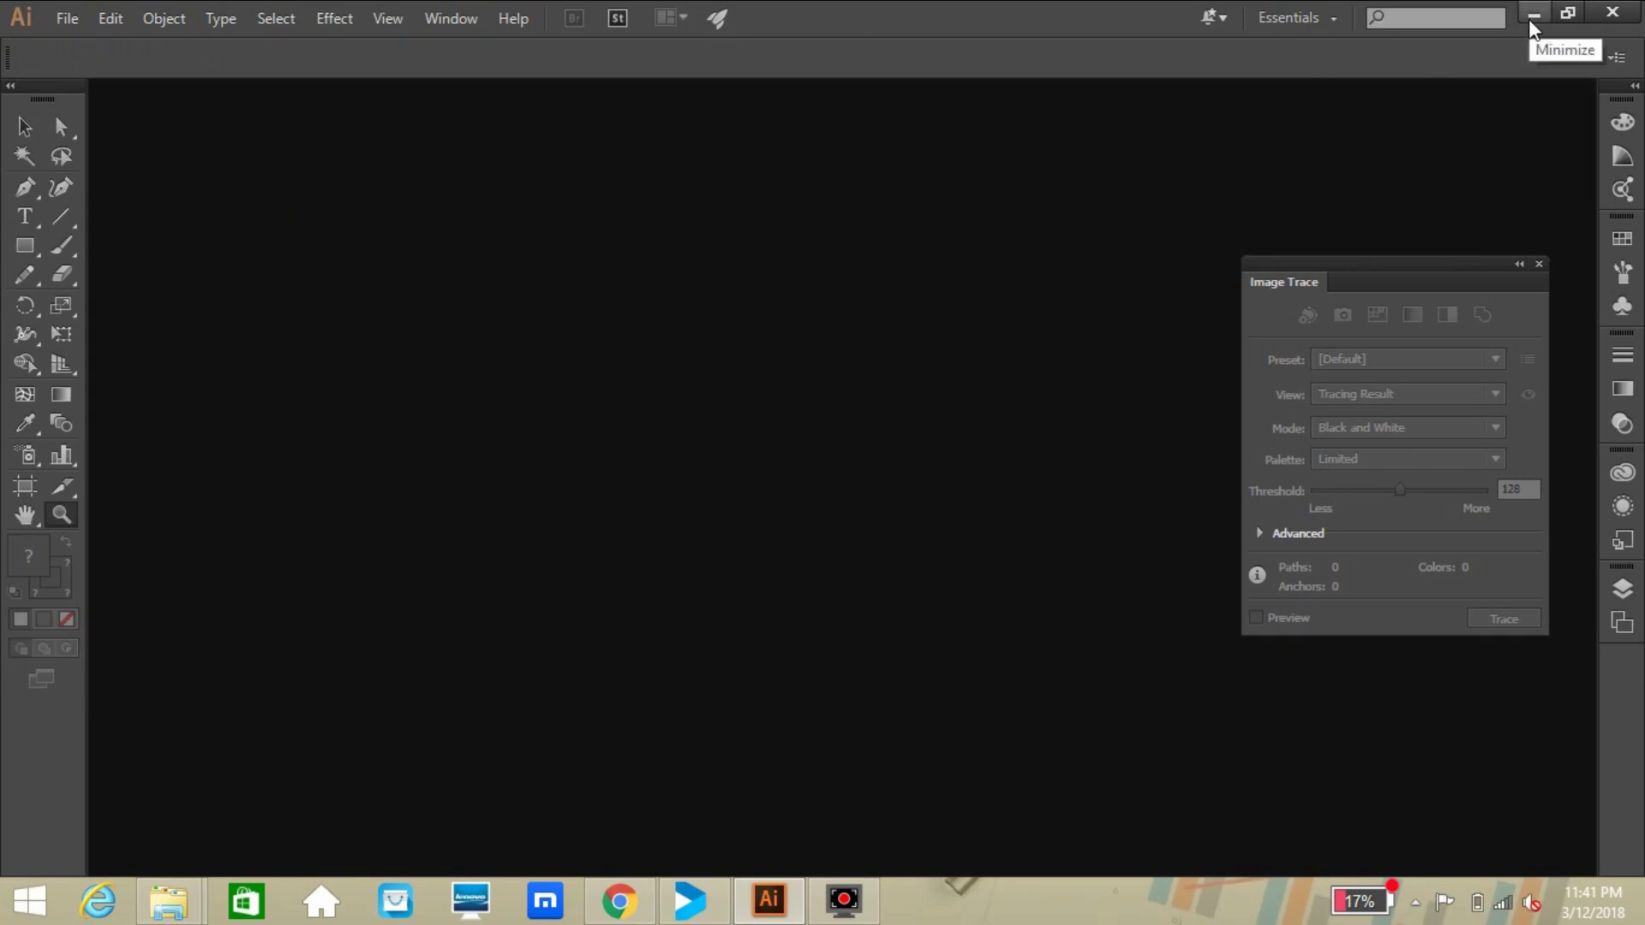
left_click(1532, 24)
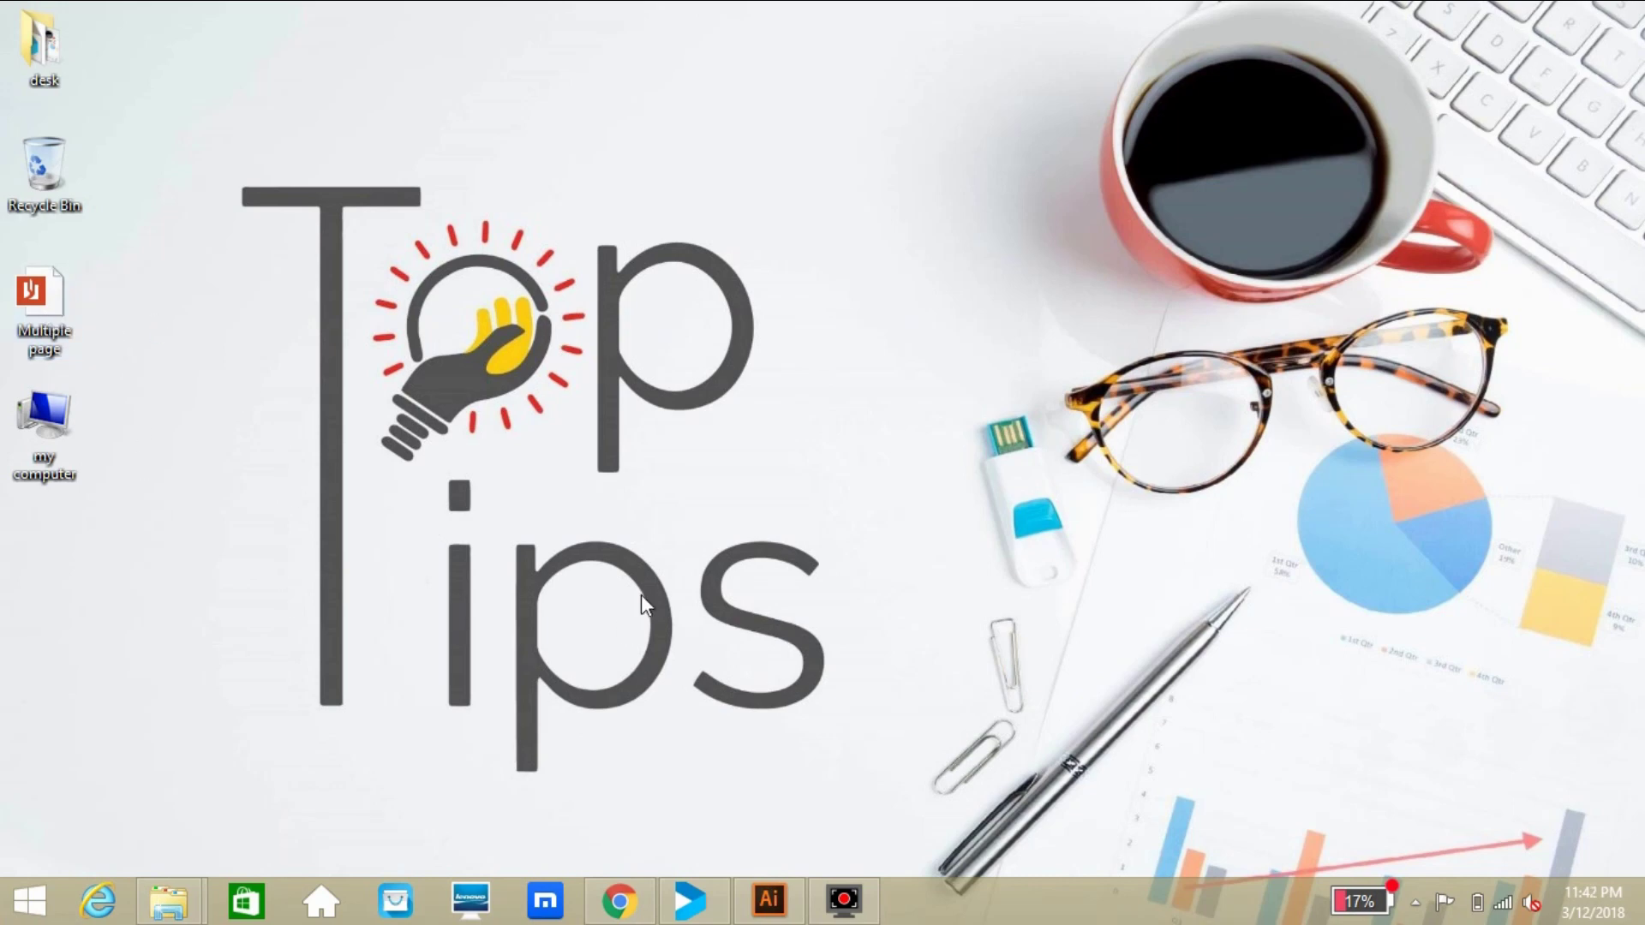
Download AI_openMultiPagePDF_CS4_CS5.v1.02.zip from the YouTube description's SCRIPT Download link
left_click(622, 895)
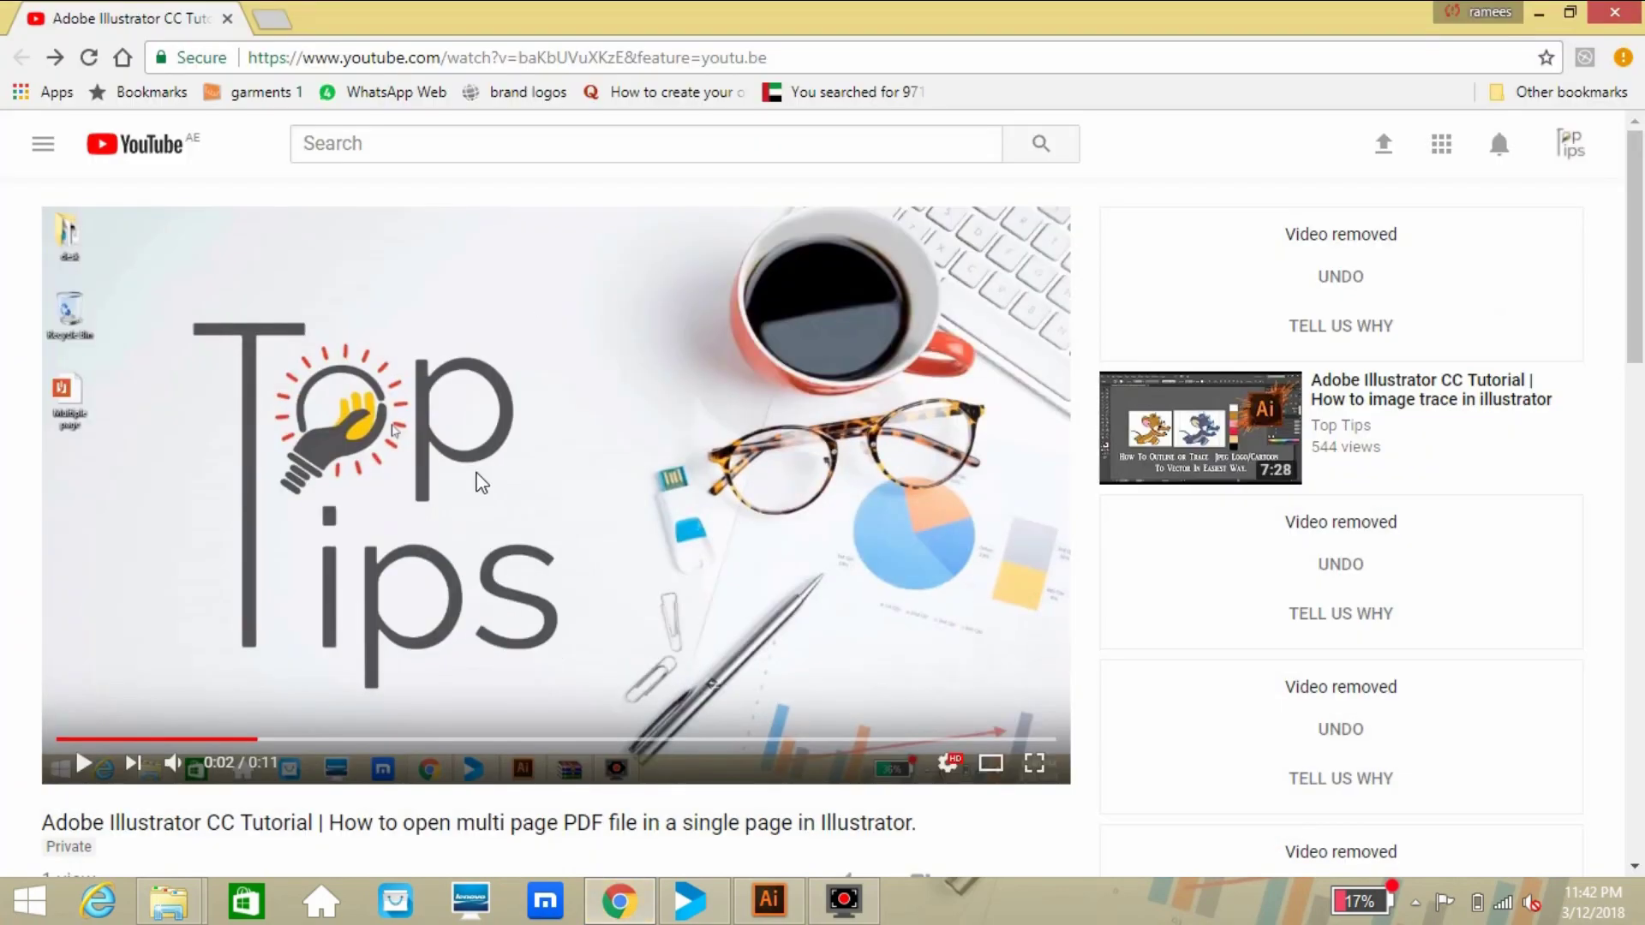
scroll(421, 336, "down", 4)
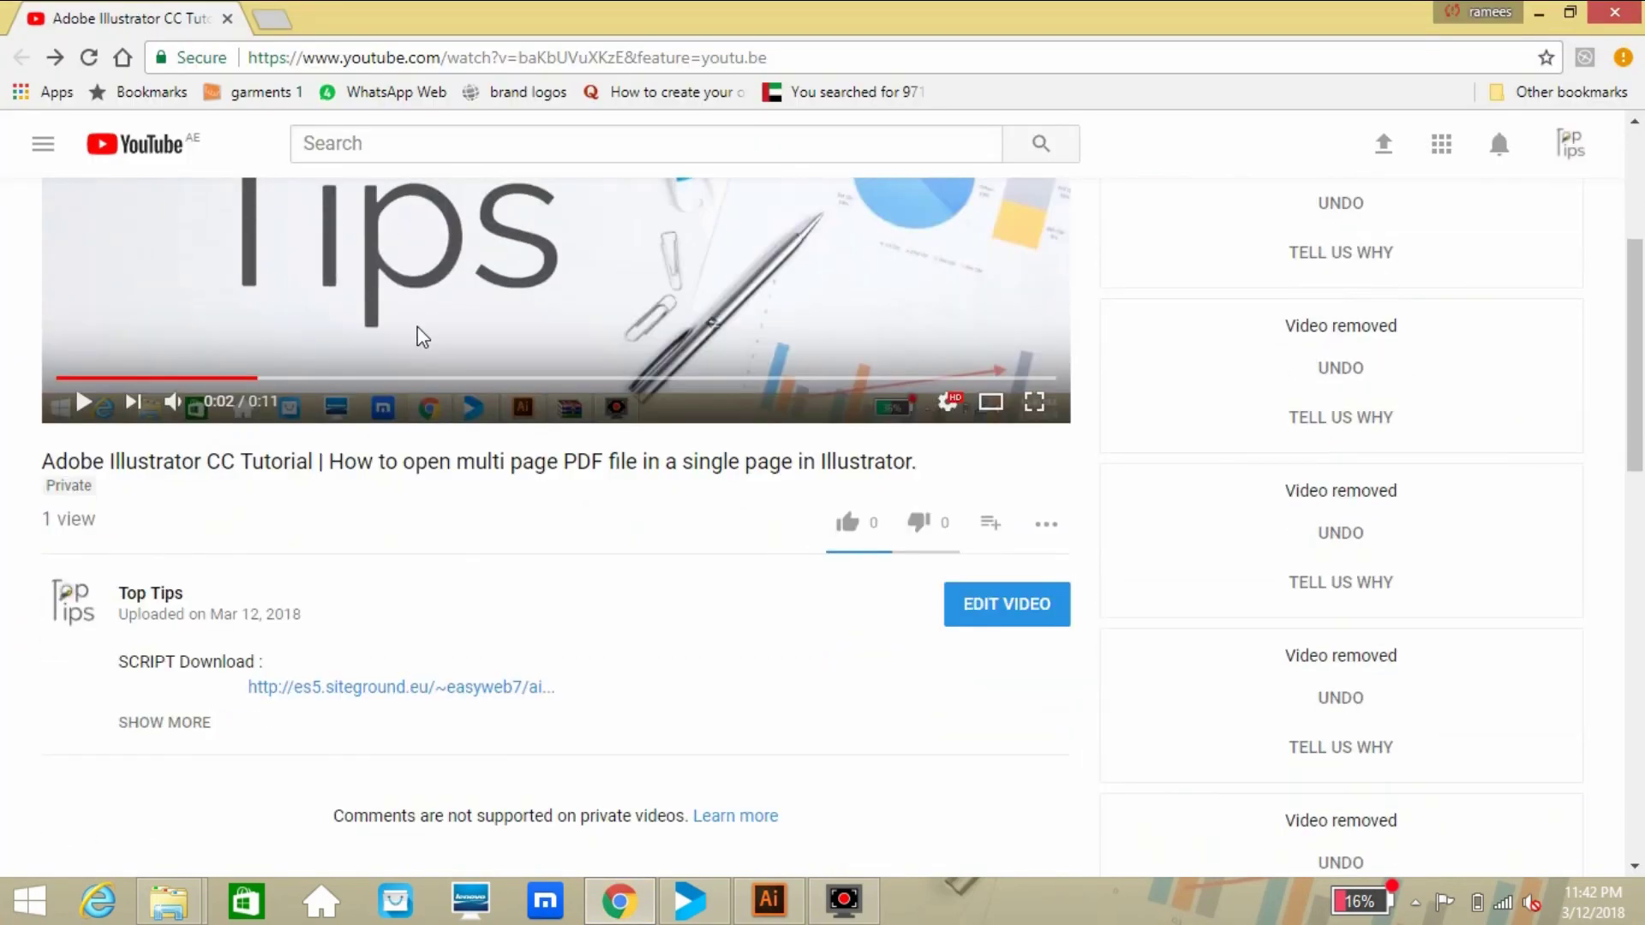
scroll(422, 336, "down", 4)
scroll(420, 338, "up", 2)
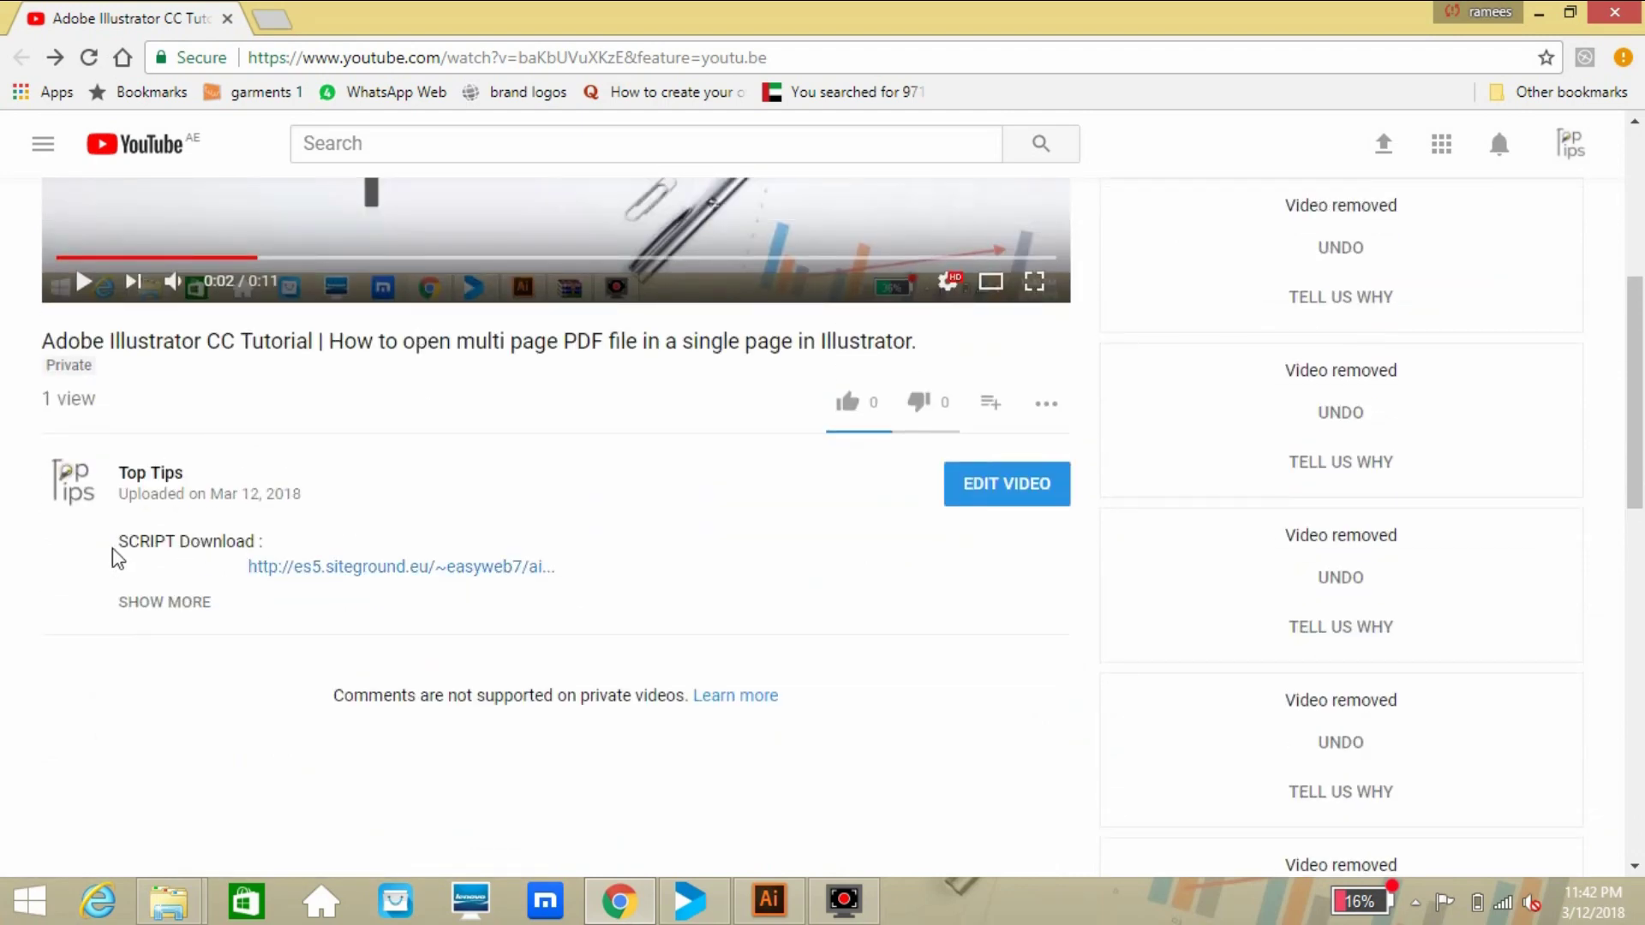
left_click_drag(125, 541, 261, 544)
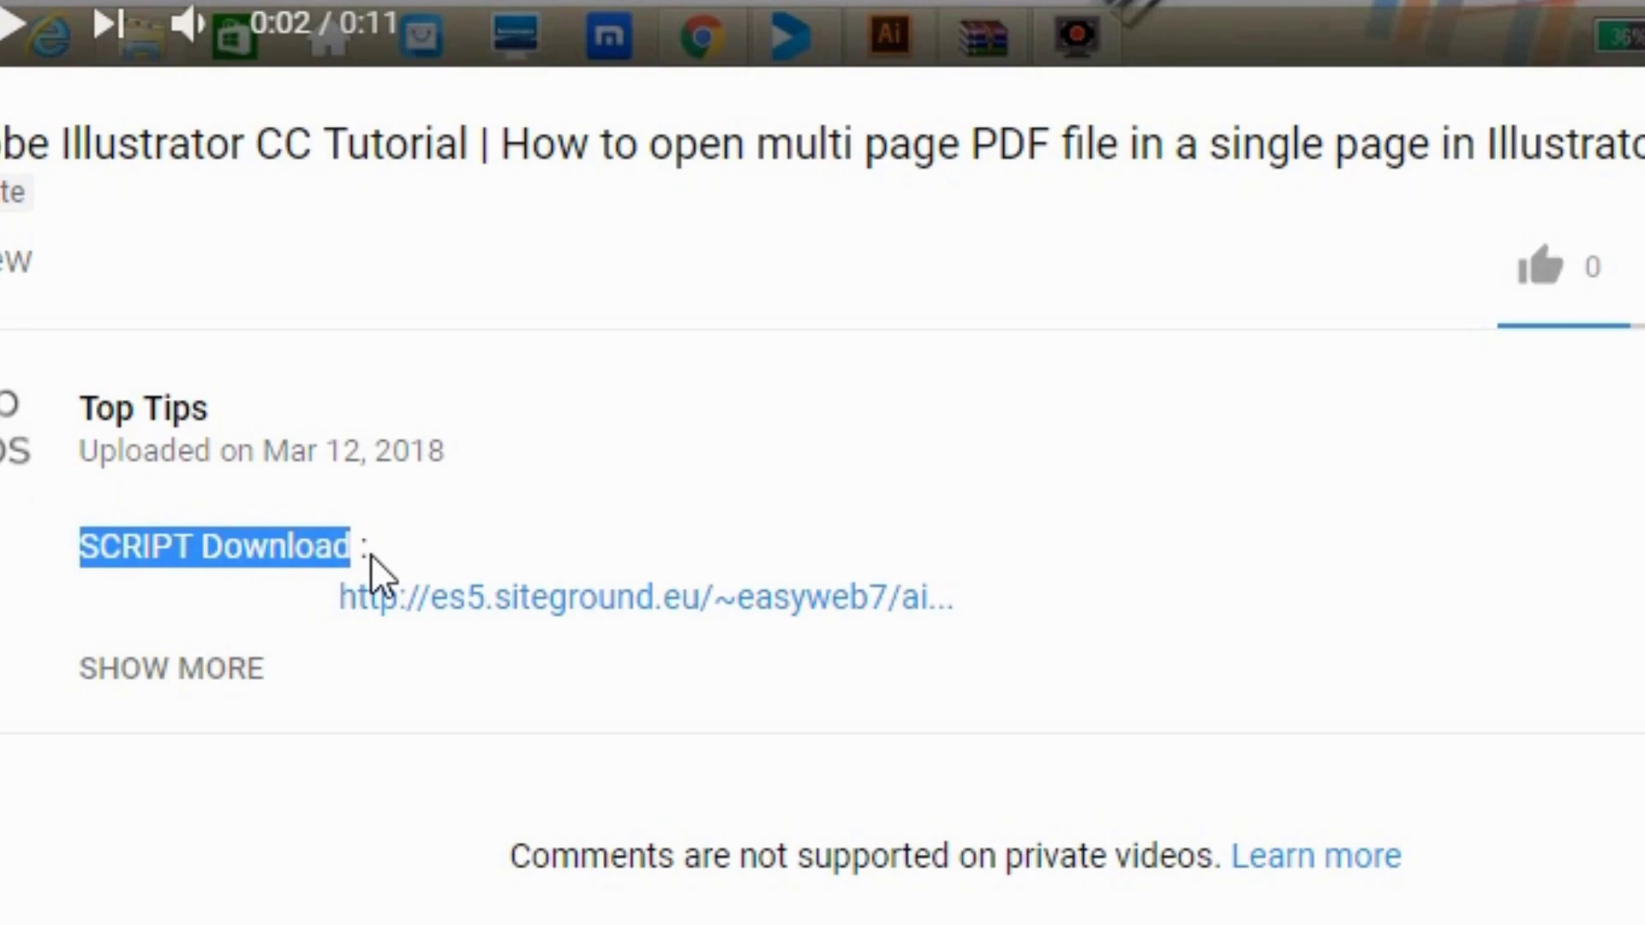
left_click(379, 552)
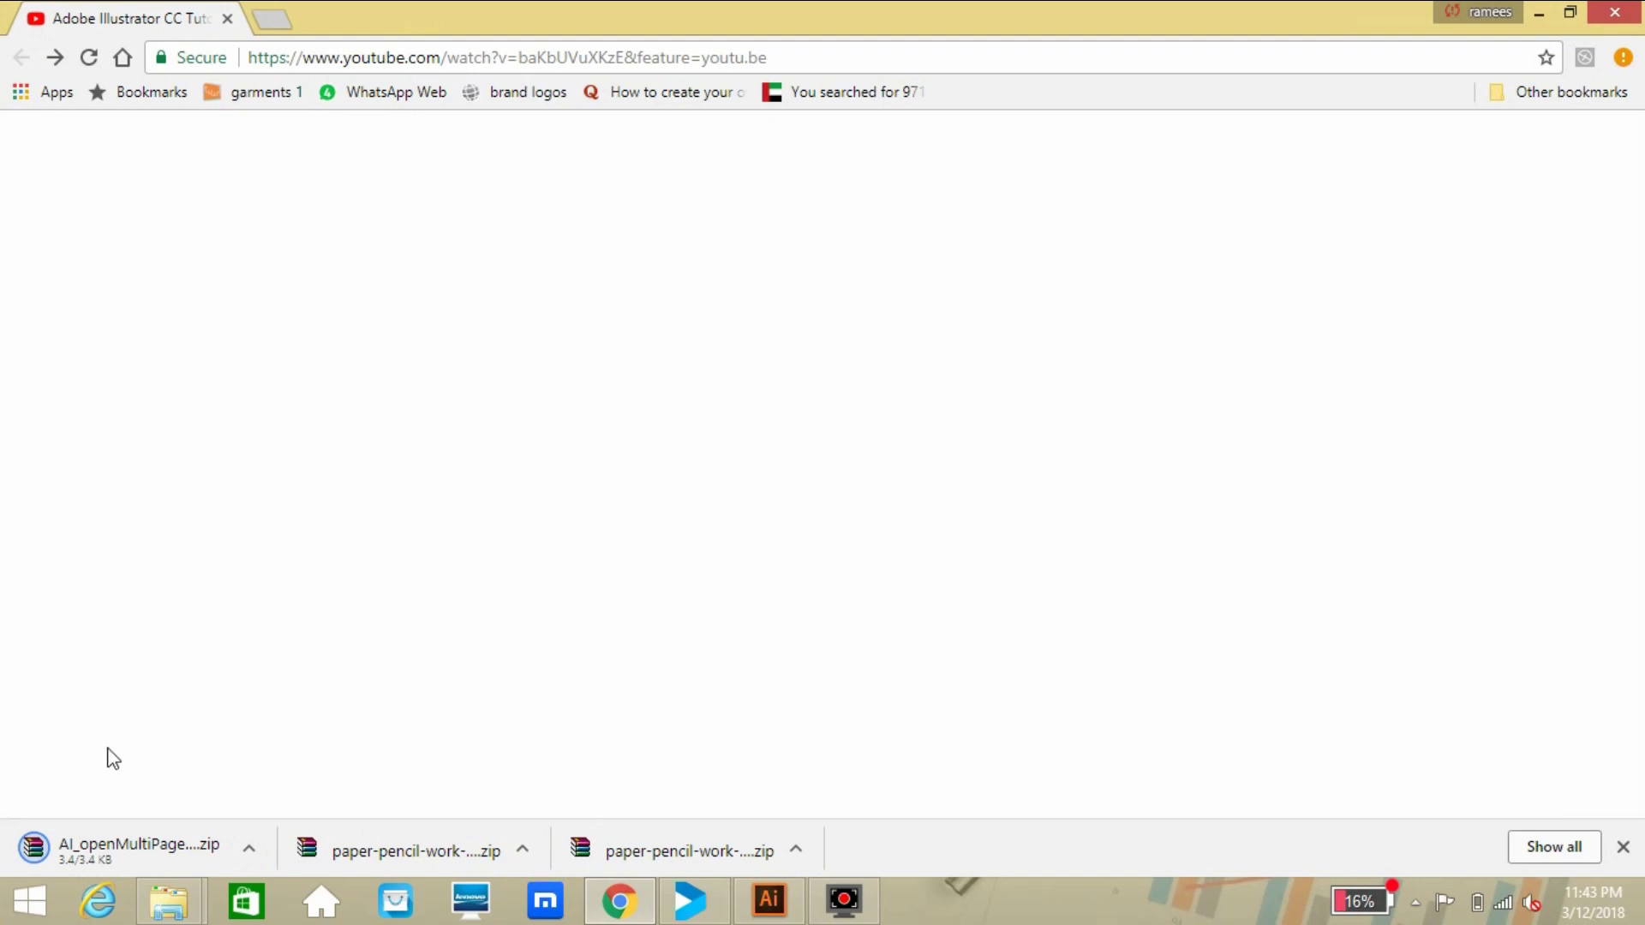
Move the downloaded script zip from Downloads onto the desktop
left_click(176, 853)
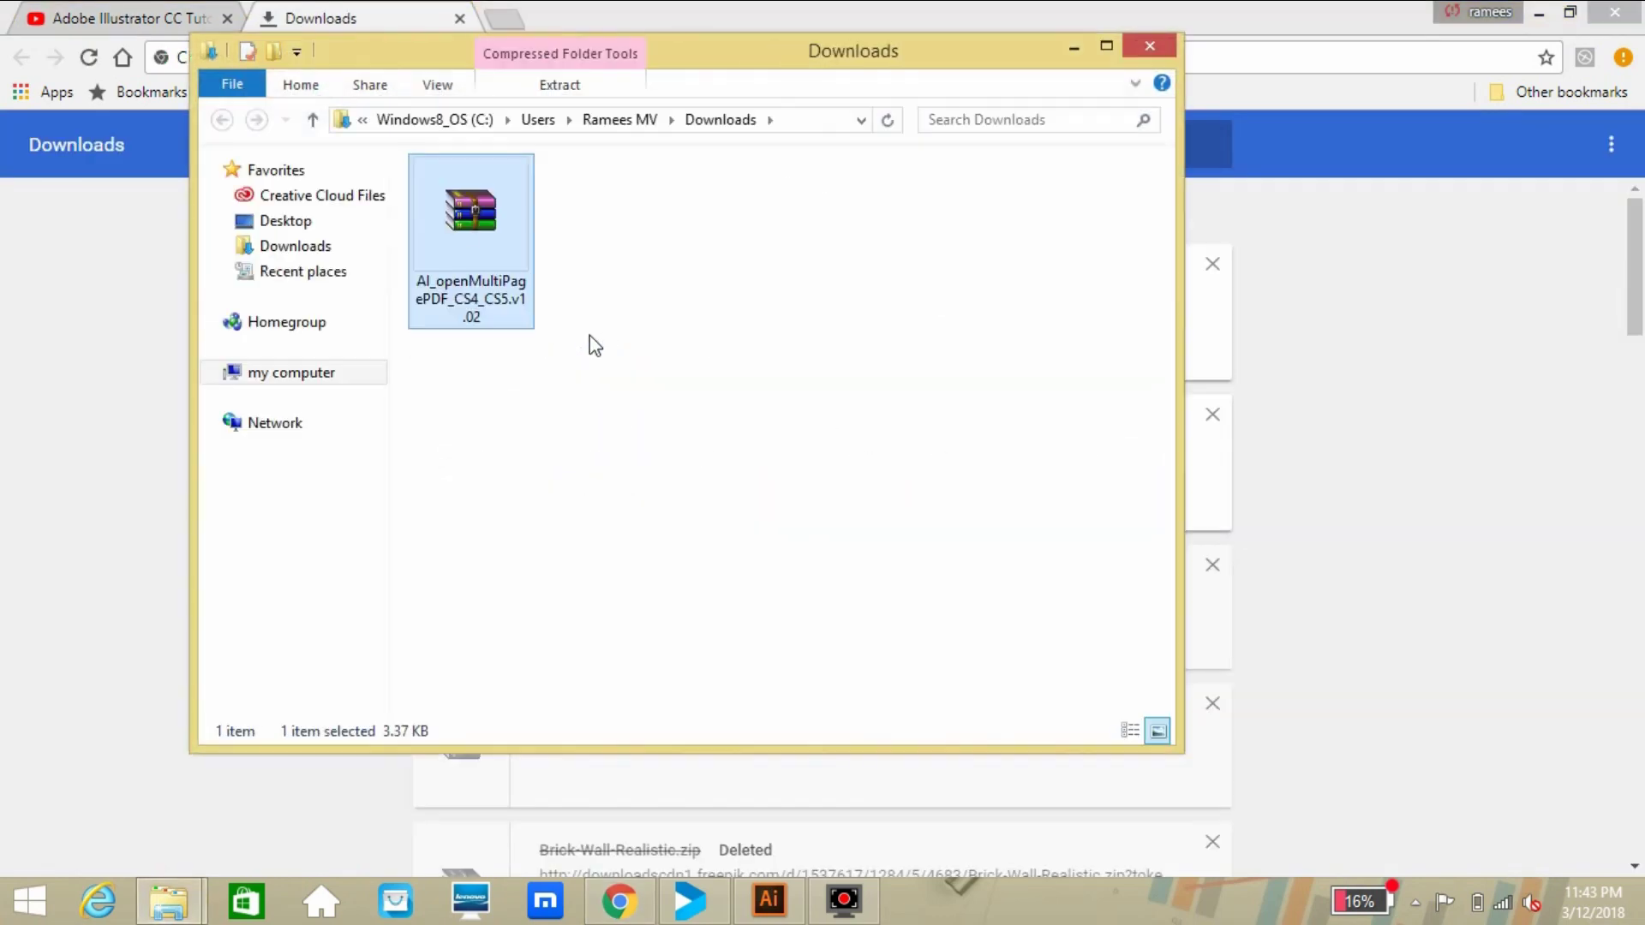
right_click(459, 221)
left_click(533, 570)
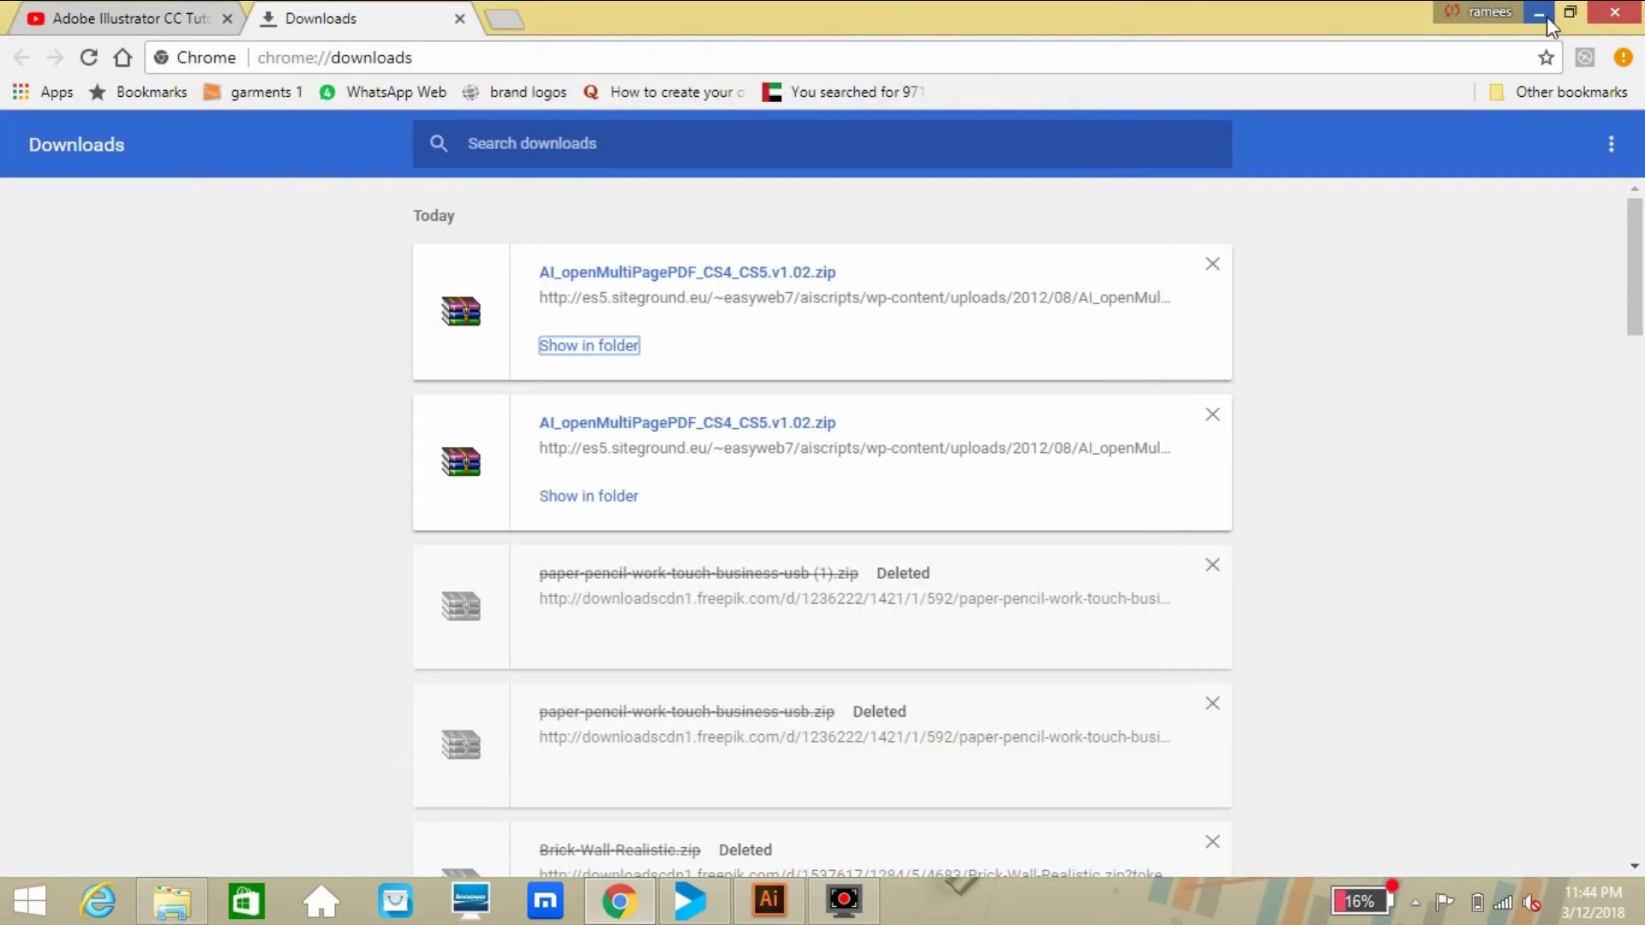
left_click(1539, 12)
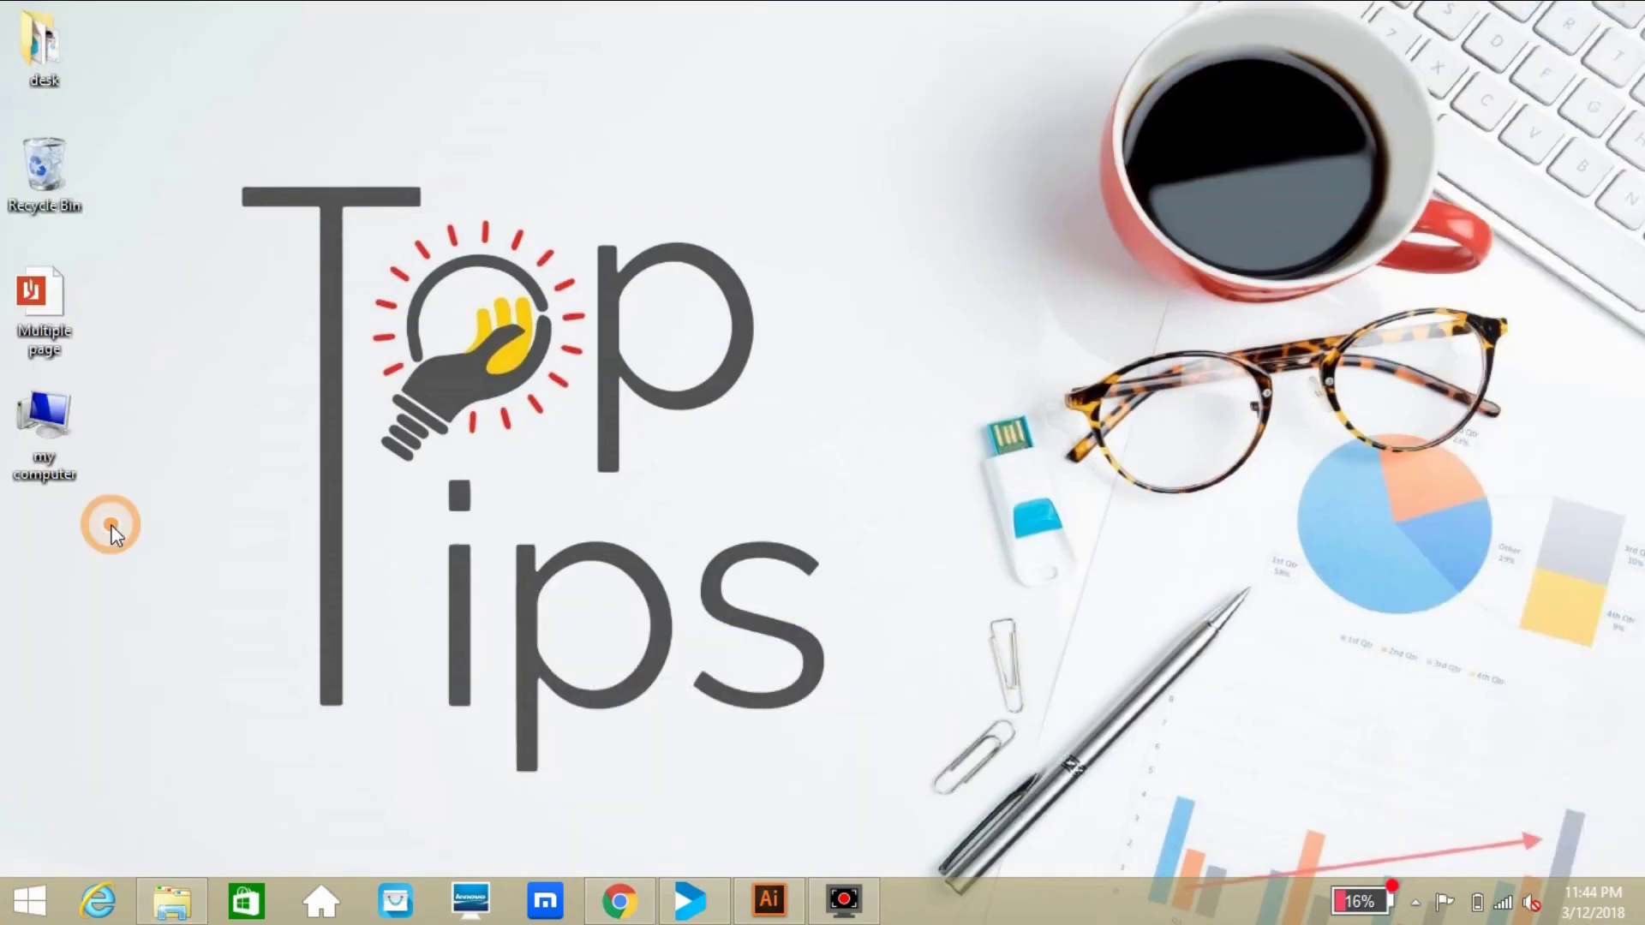
right_click(110, 525)
left_click(209, 628)
left_click_drag(58, 558, 53, 548)
Extract the zip, delete it to the Recycle Bin, and open the extracted folder
right_click(53, 545)
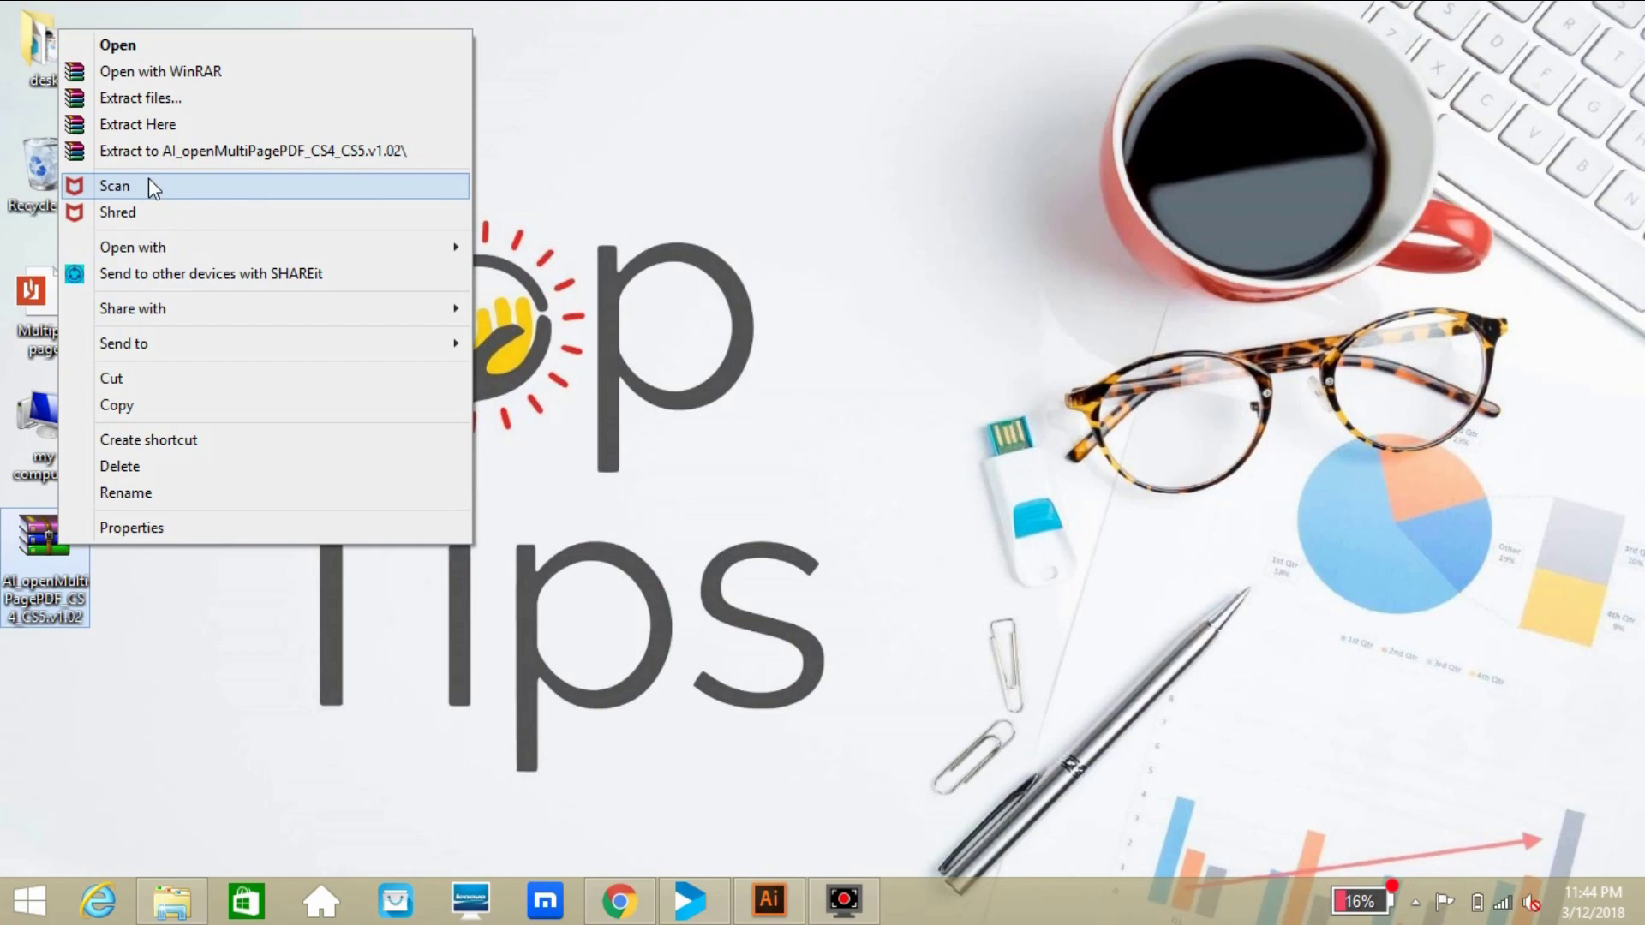
left_click(148, 99)
left_click(893, 697)
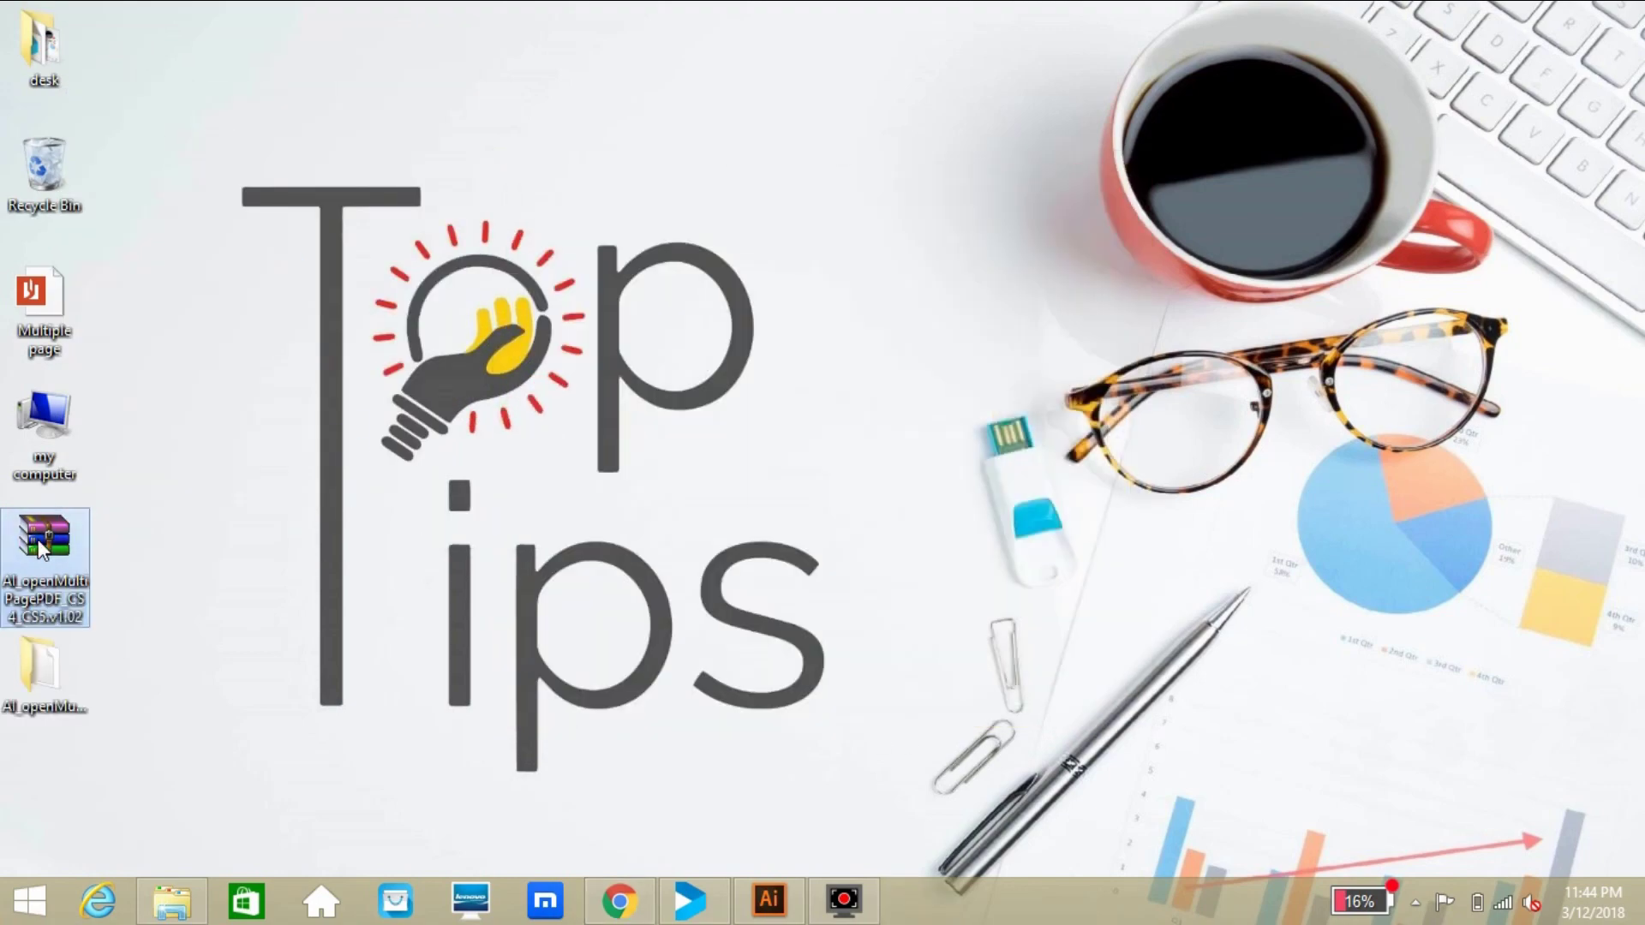
left_click_drag(38, 538, 43, 167)
left_click(915, 470)
left_click_drag(43, 673, 56, 559)
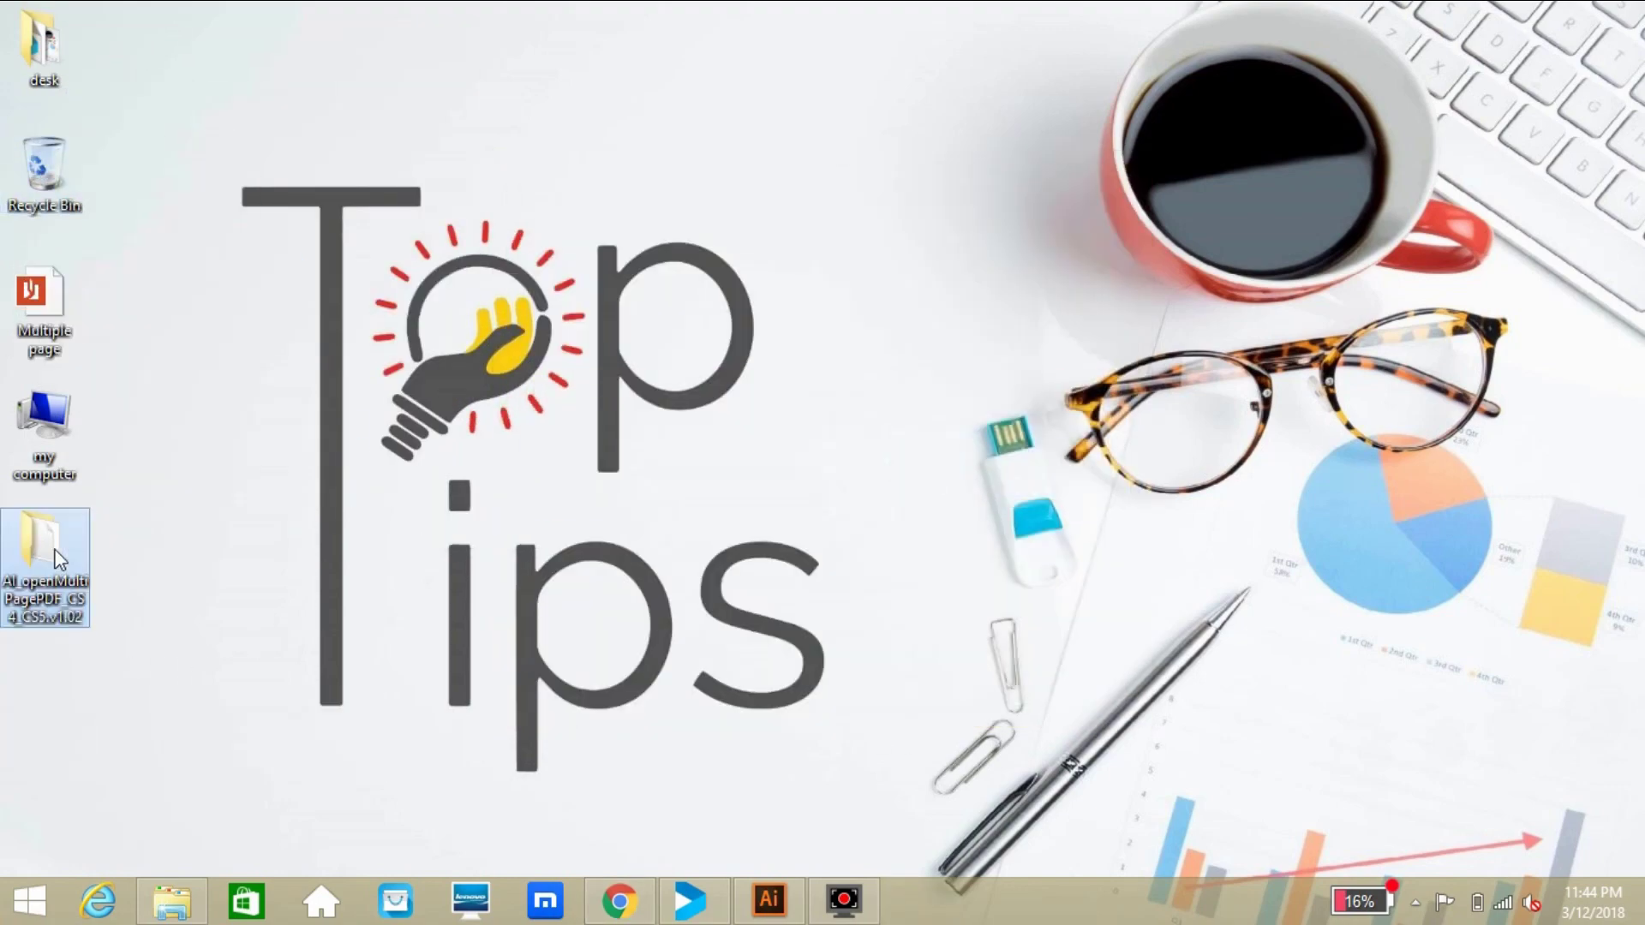
double_click(54, 531)
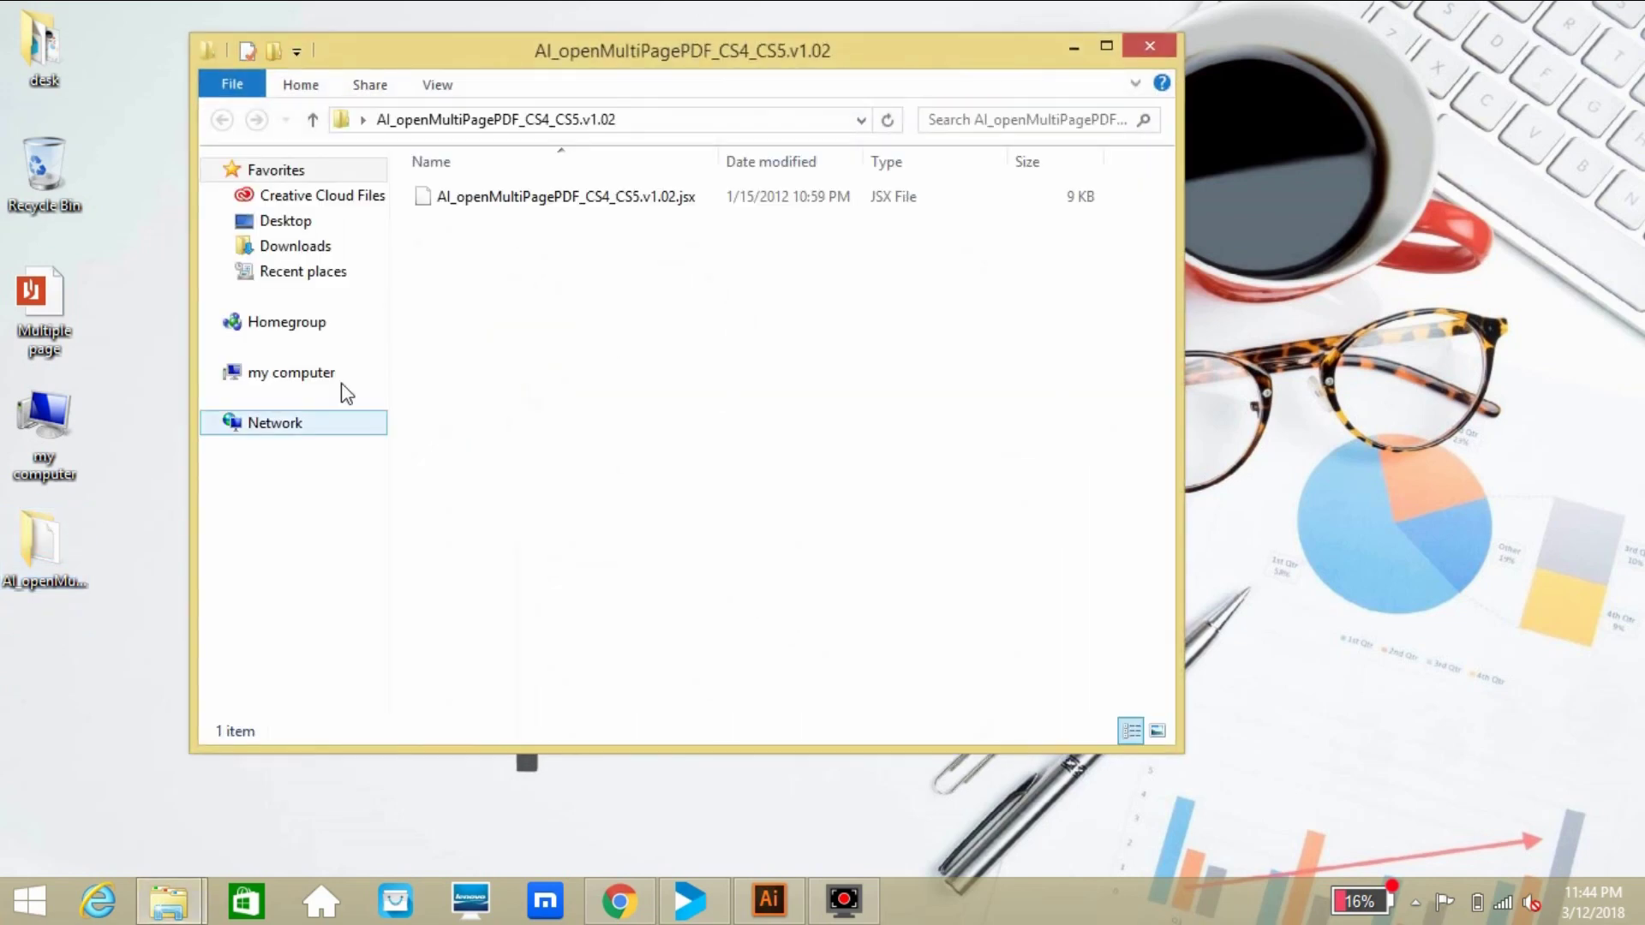
Copy AI_openMultiPagePDF_CS4_CS5.v1.02.jsx and close its folder window
left_click(461, 199)
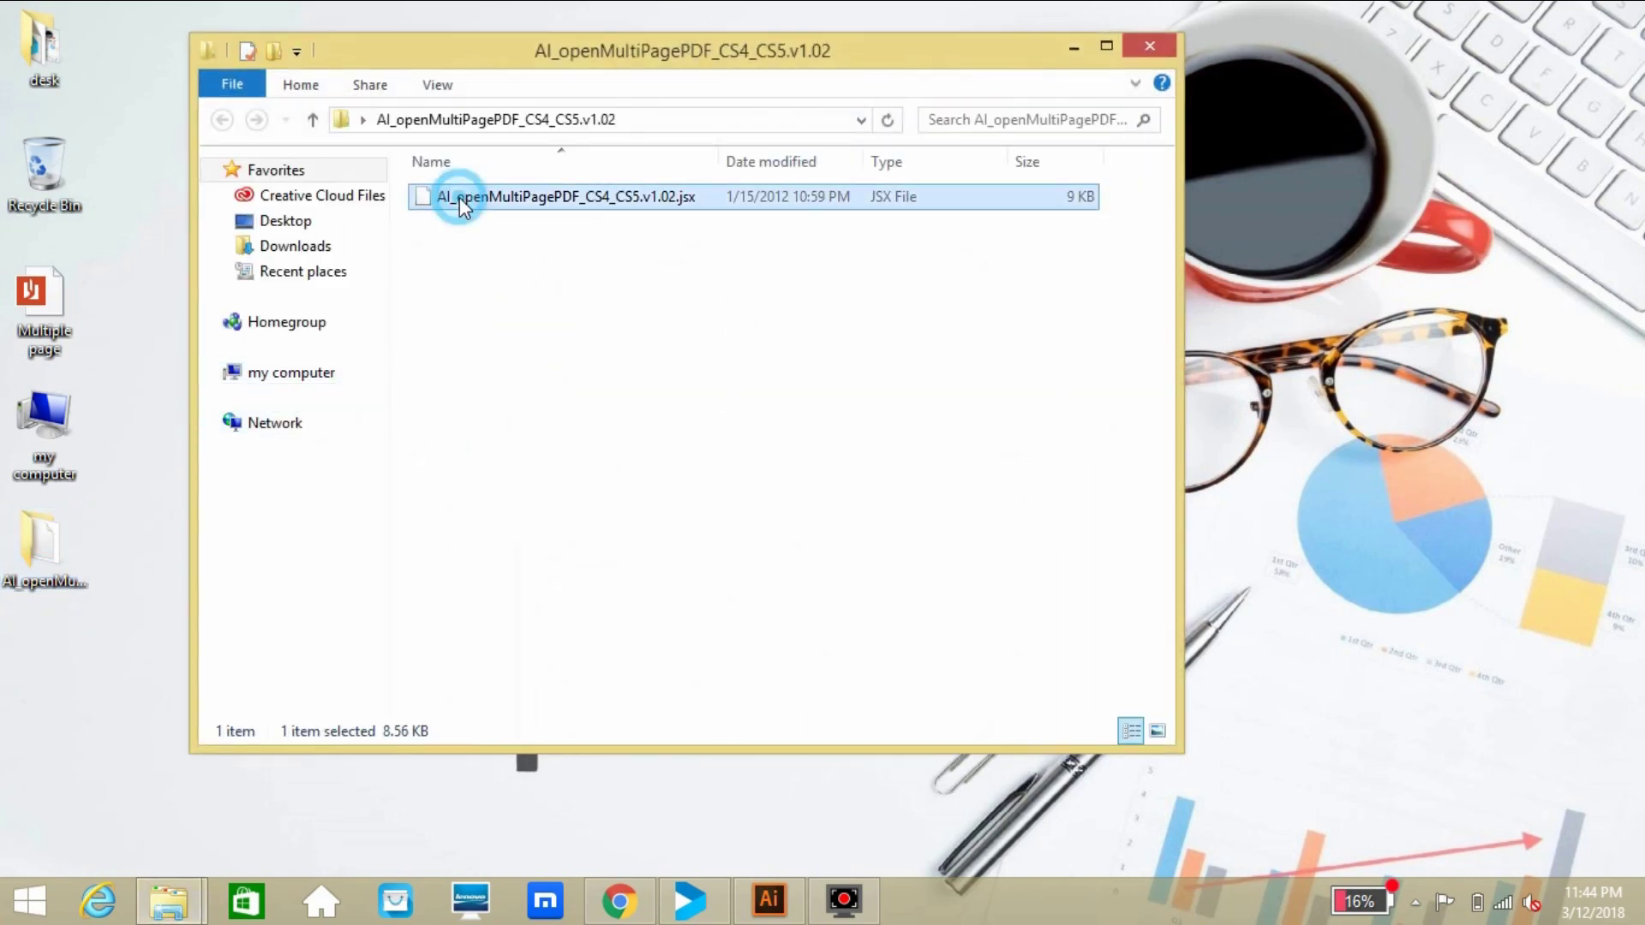
right_click(459, 197)
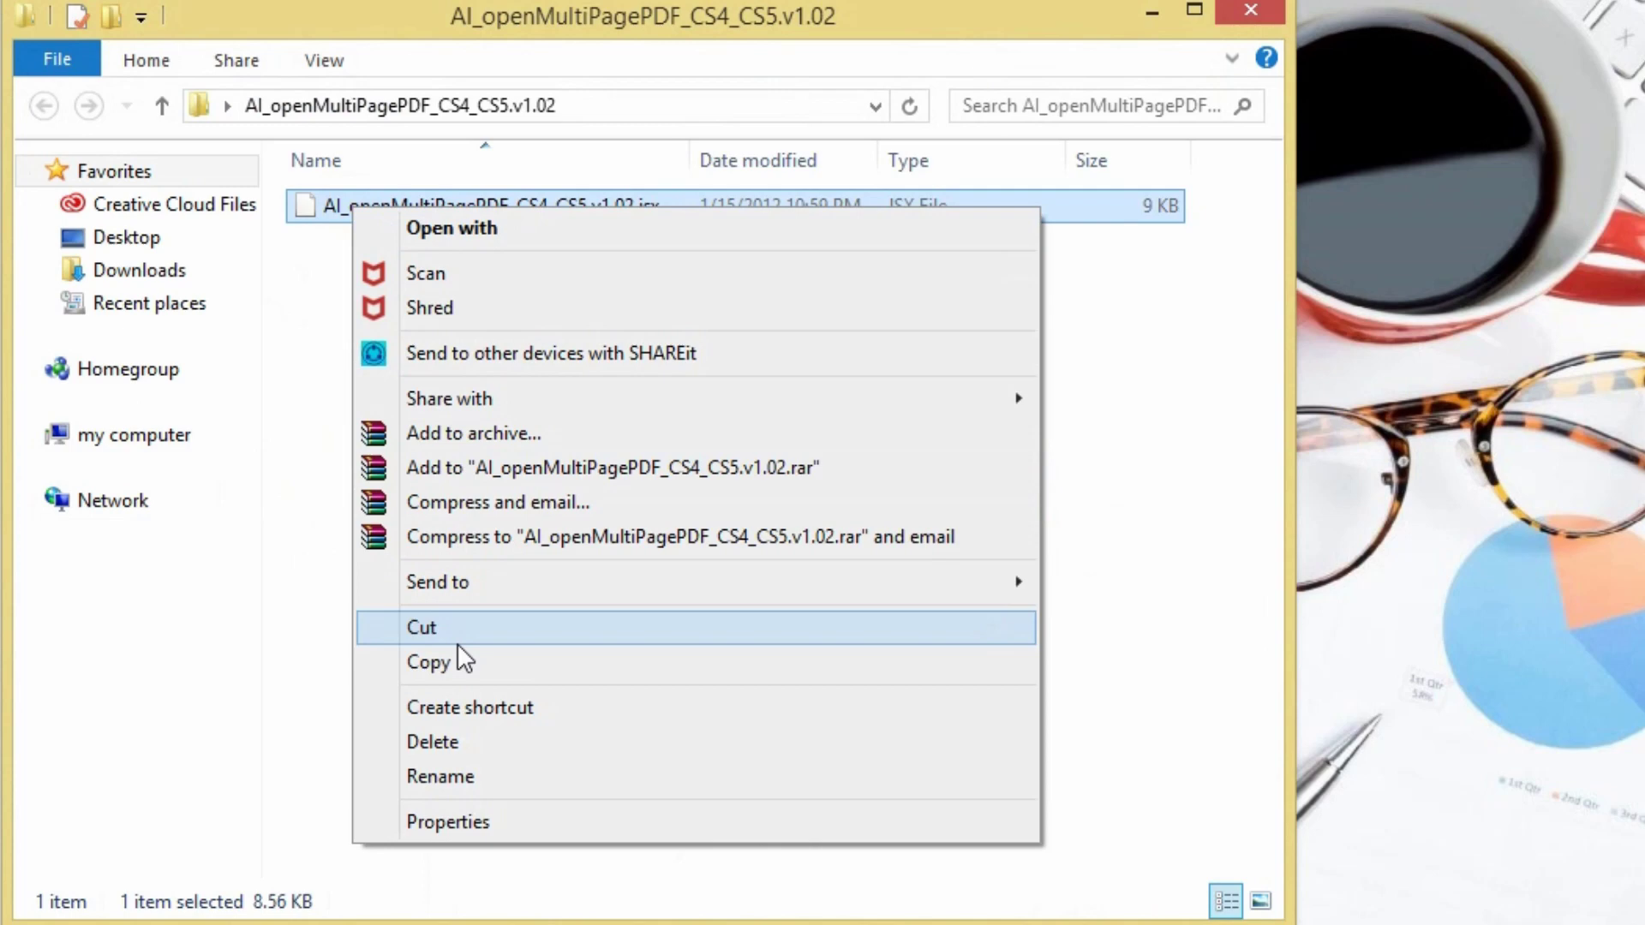
left_click(457, 658)
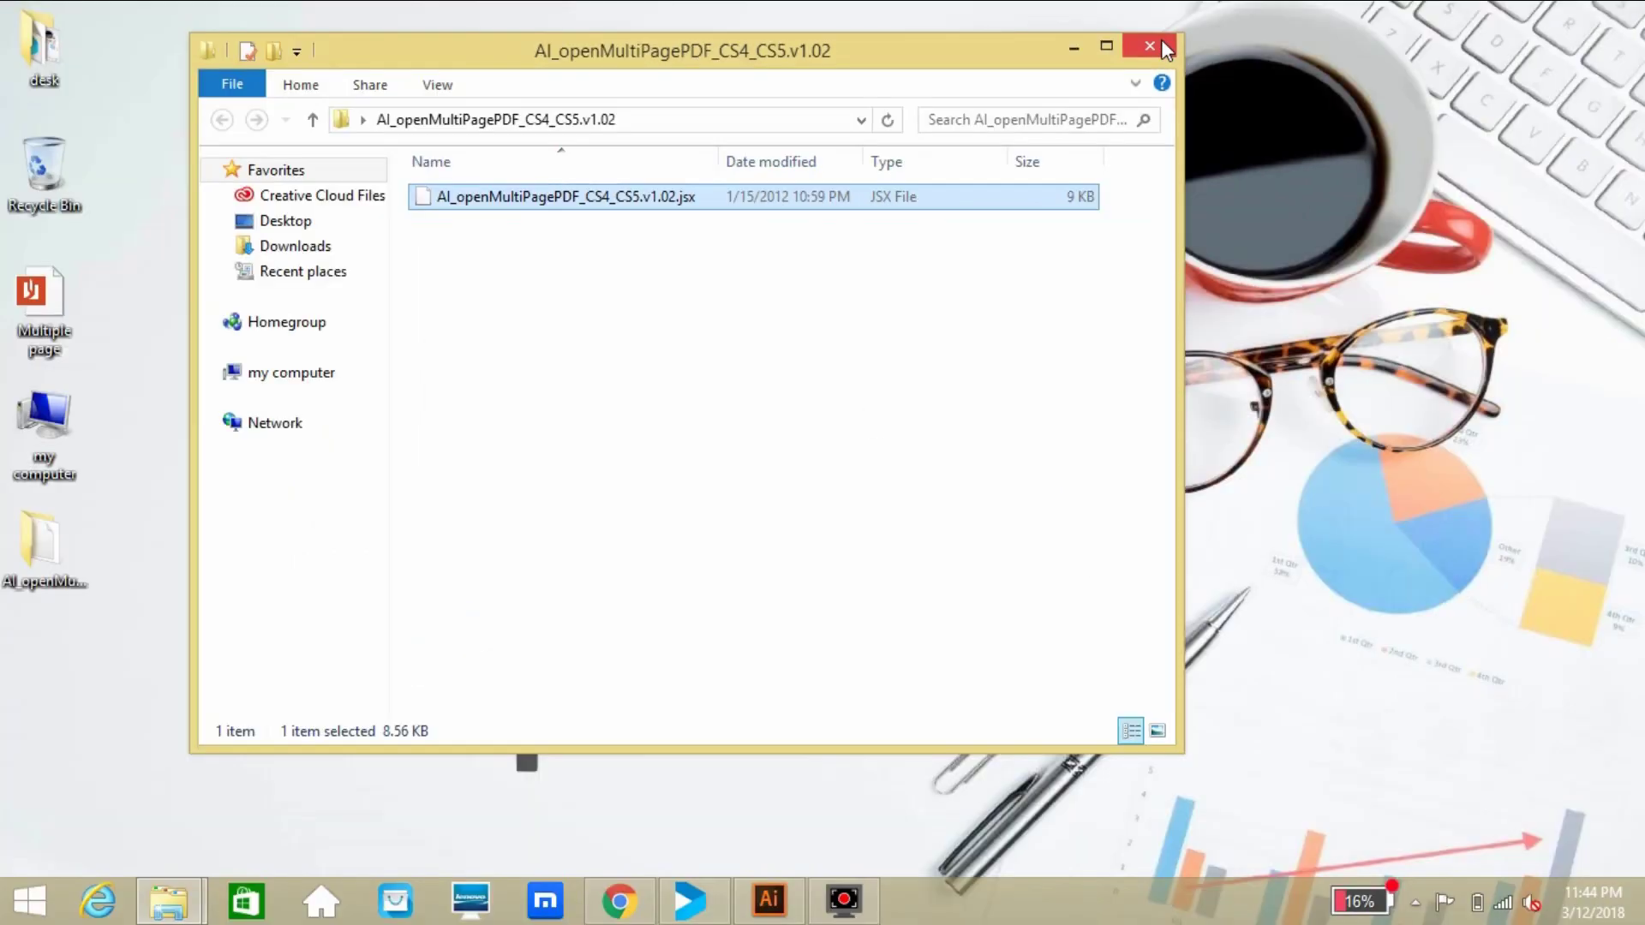
left_click(1160, 40)
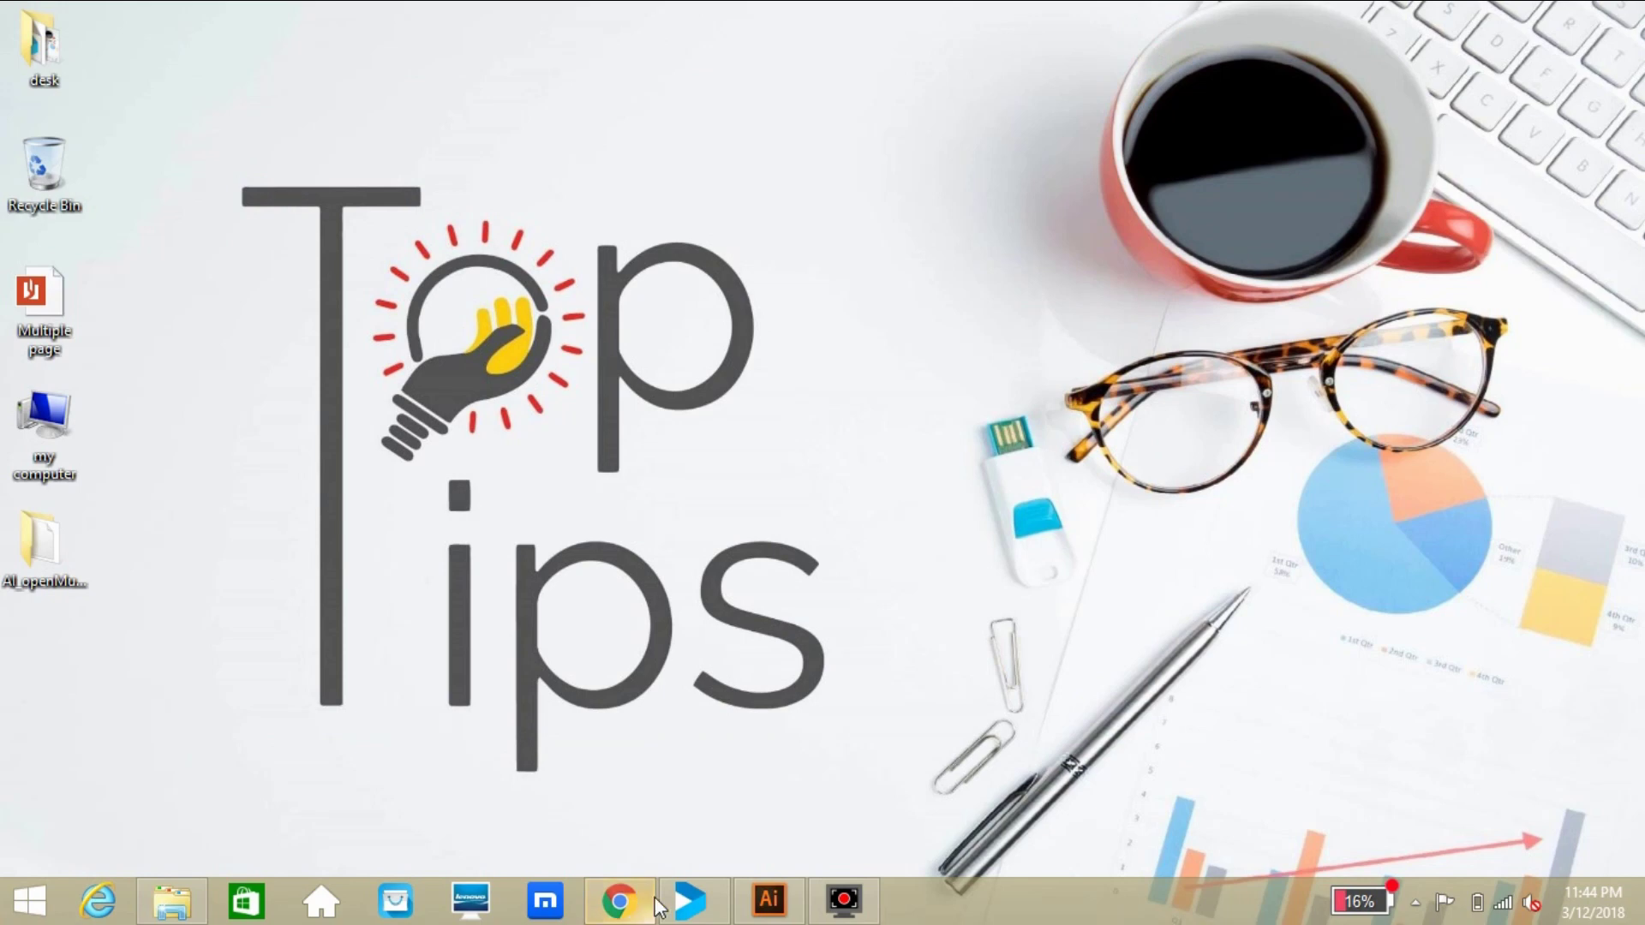
Navigate to C:\Program Files\Adobe\Adobe Illustrator CC 2015\Presets\en_US\Scripts in Explorer
left_click(43, 411)
double_click(42, 411)
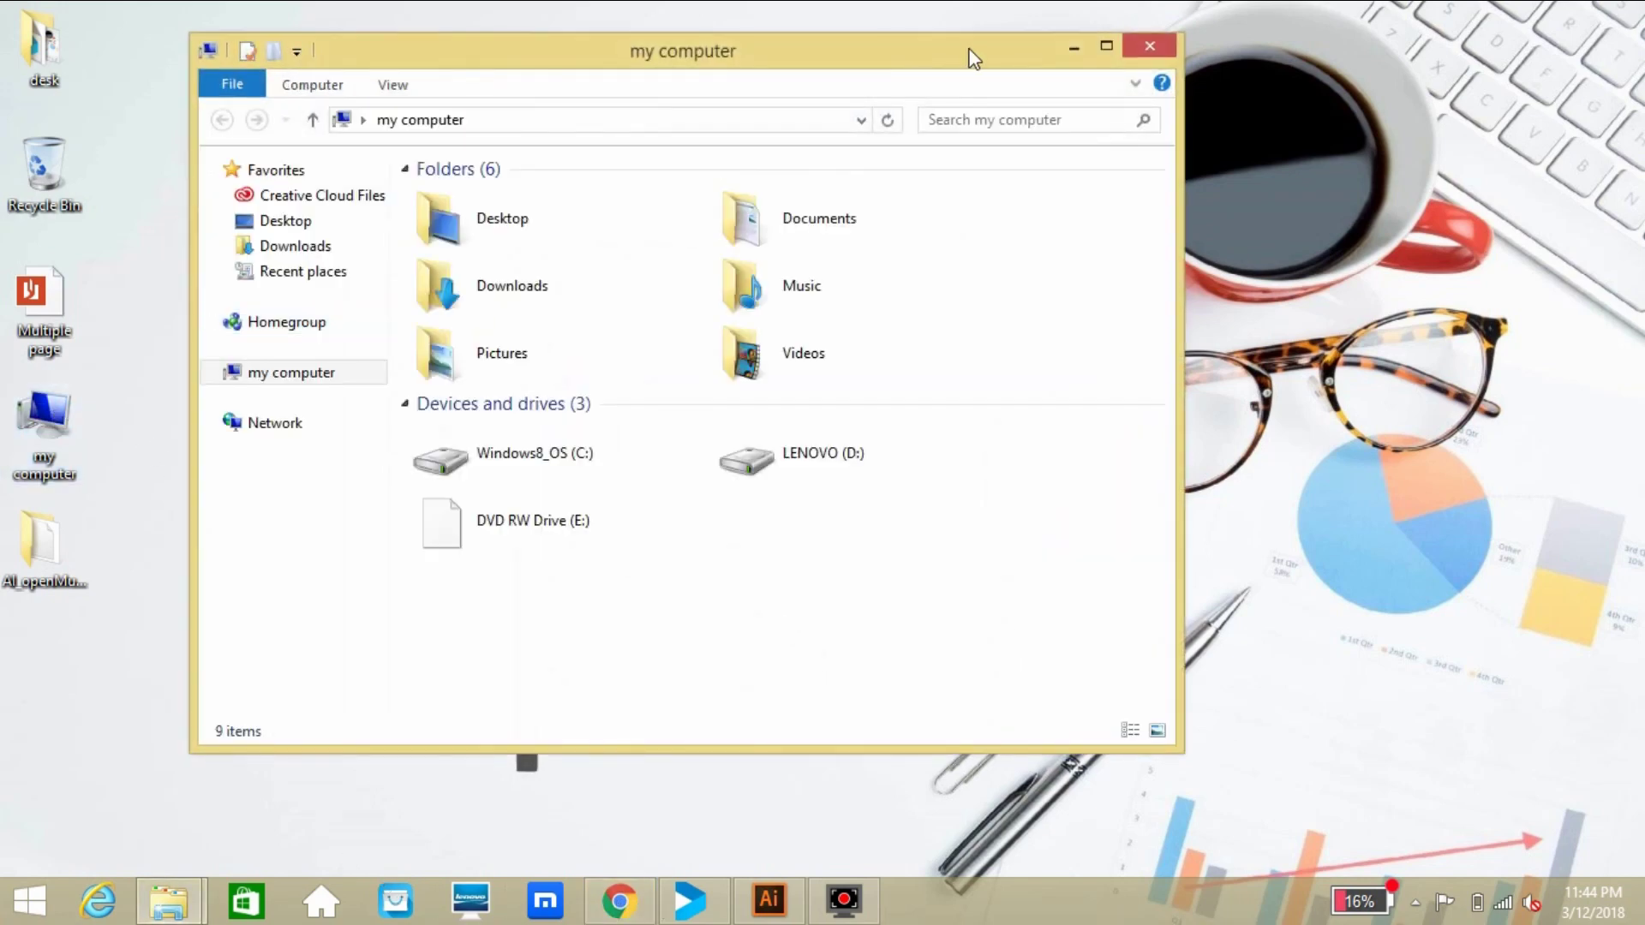
left_click(1110, 48)
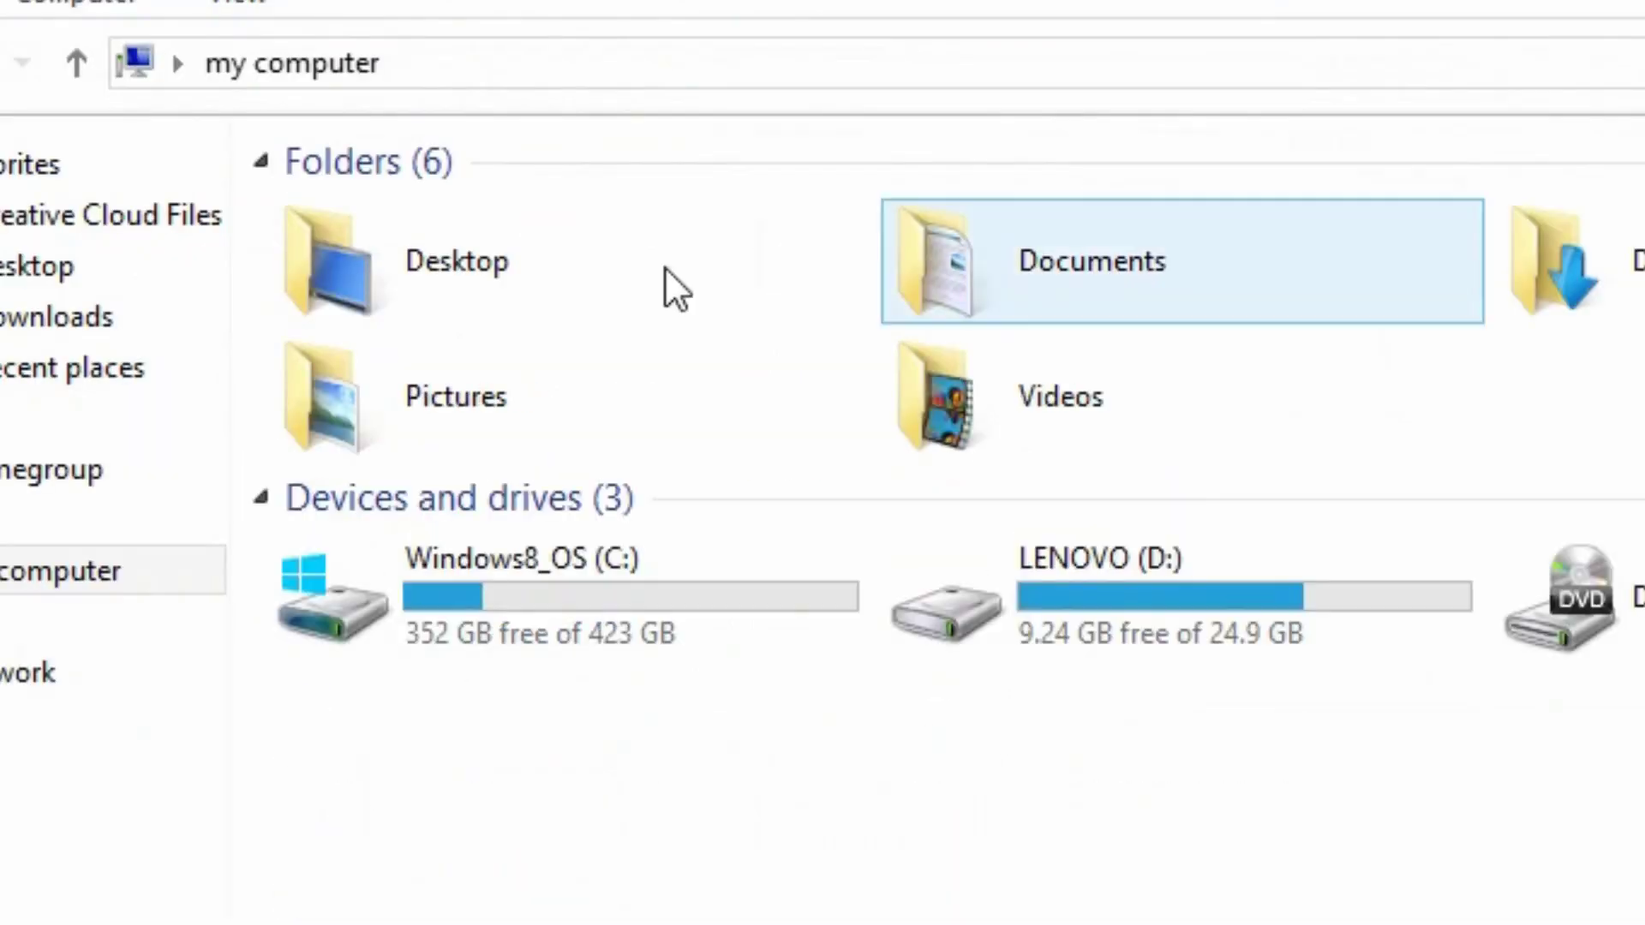
double_click(551, 605)
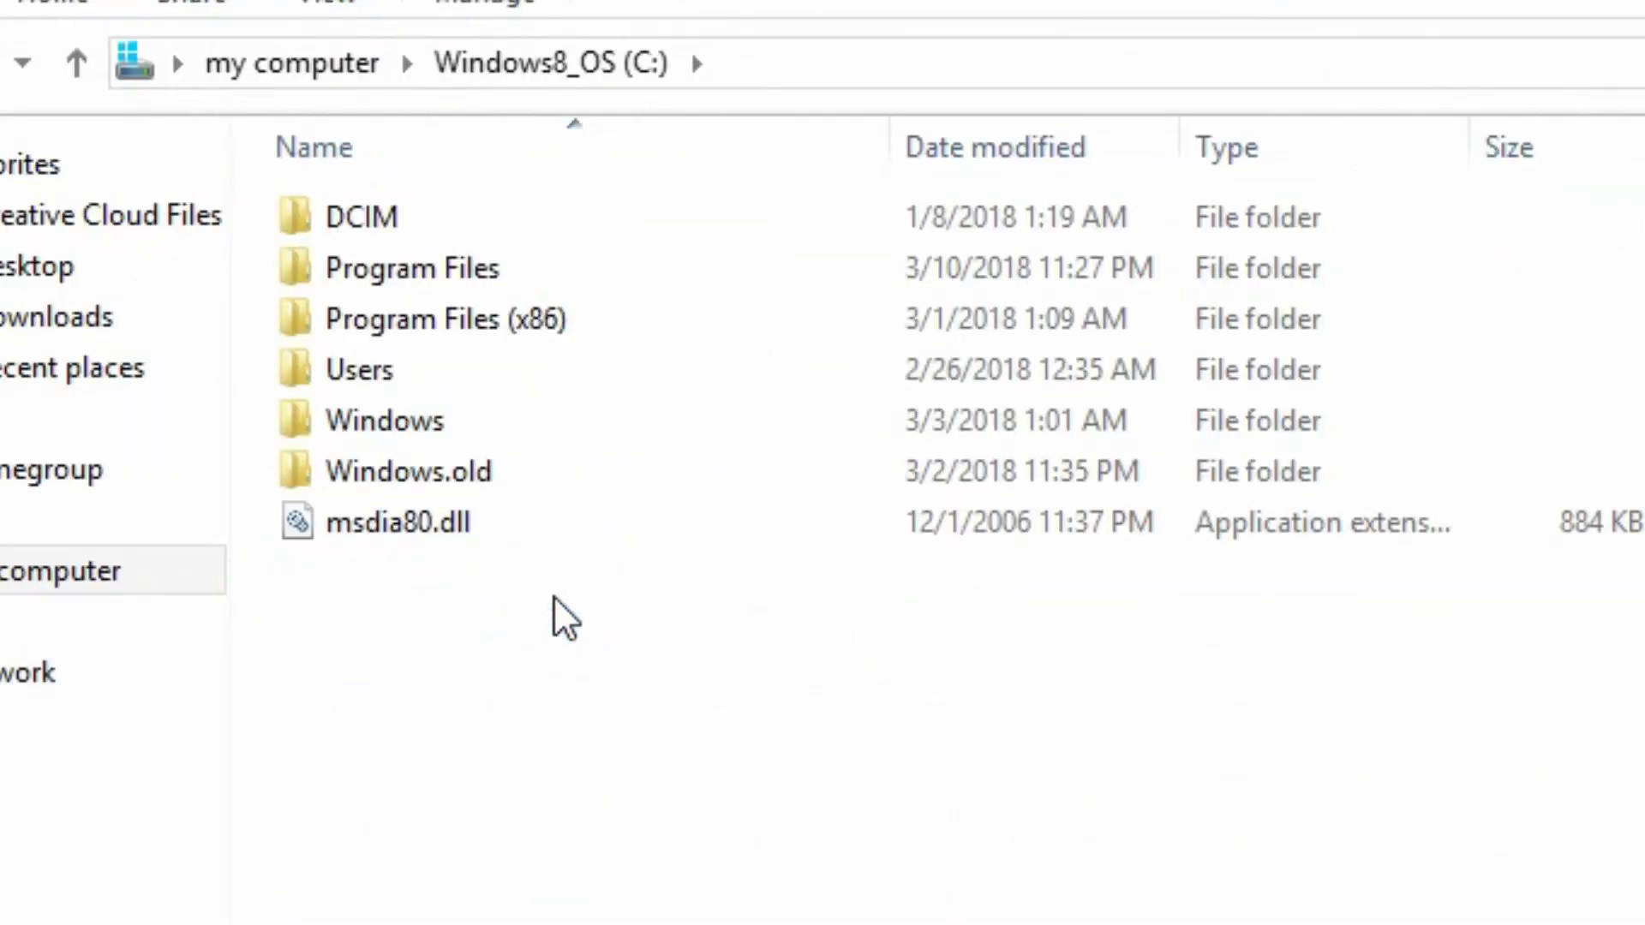
double_click(475, 278)
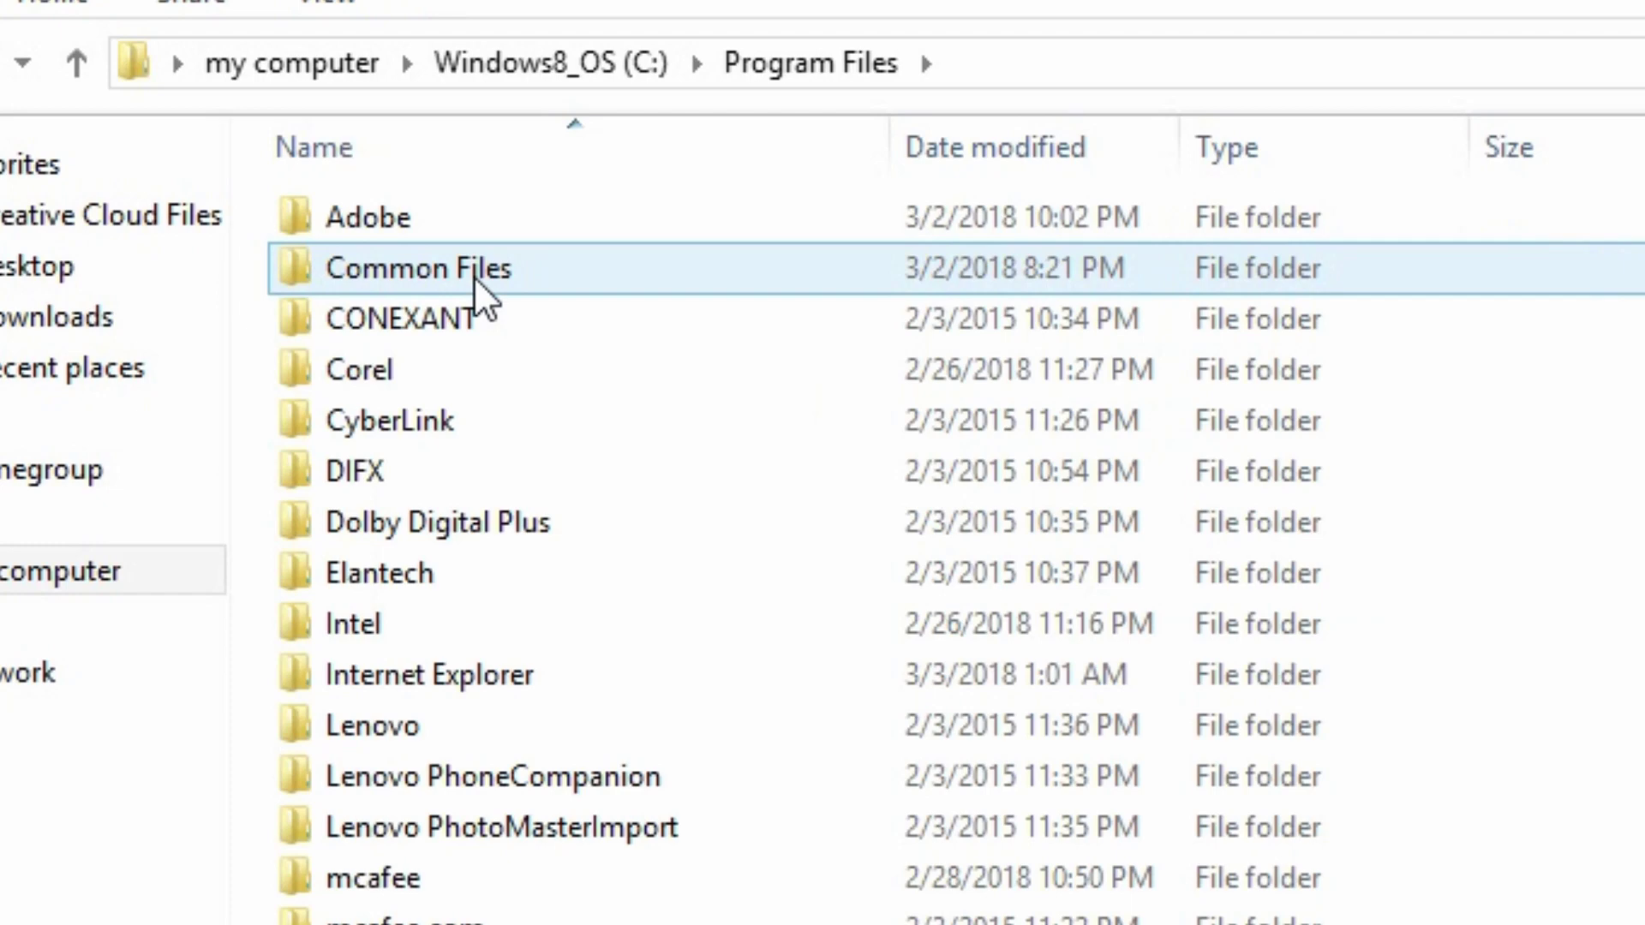
double_click(467, 208)
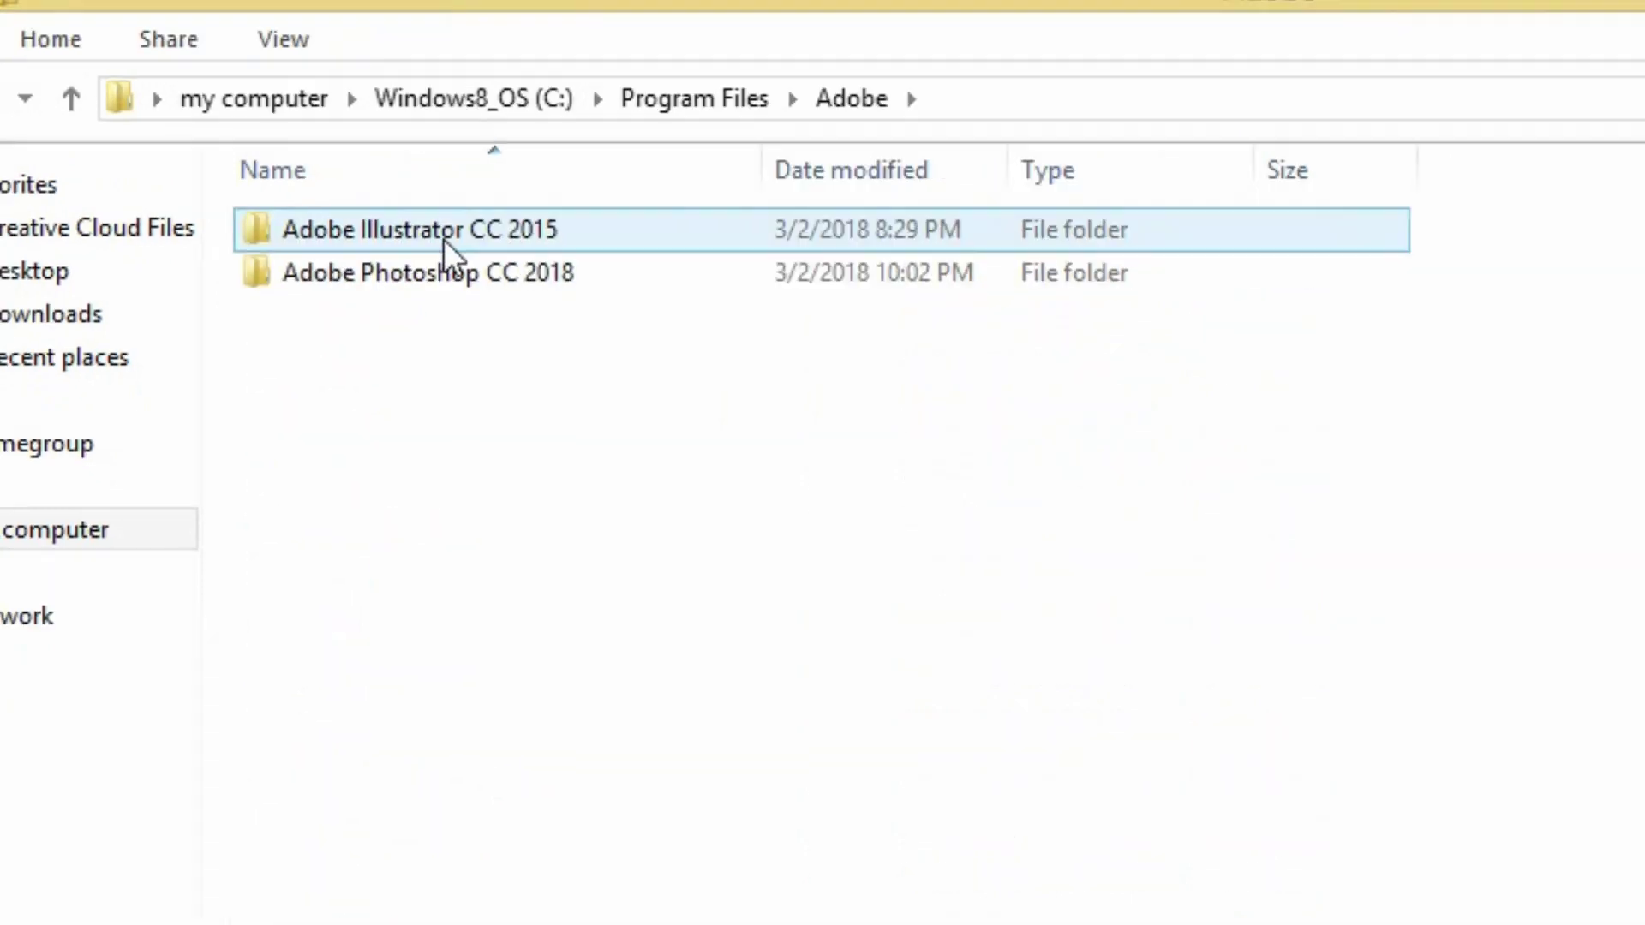
double_click(430, 239)
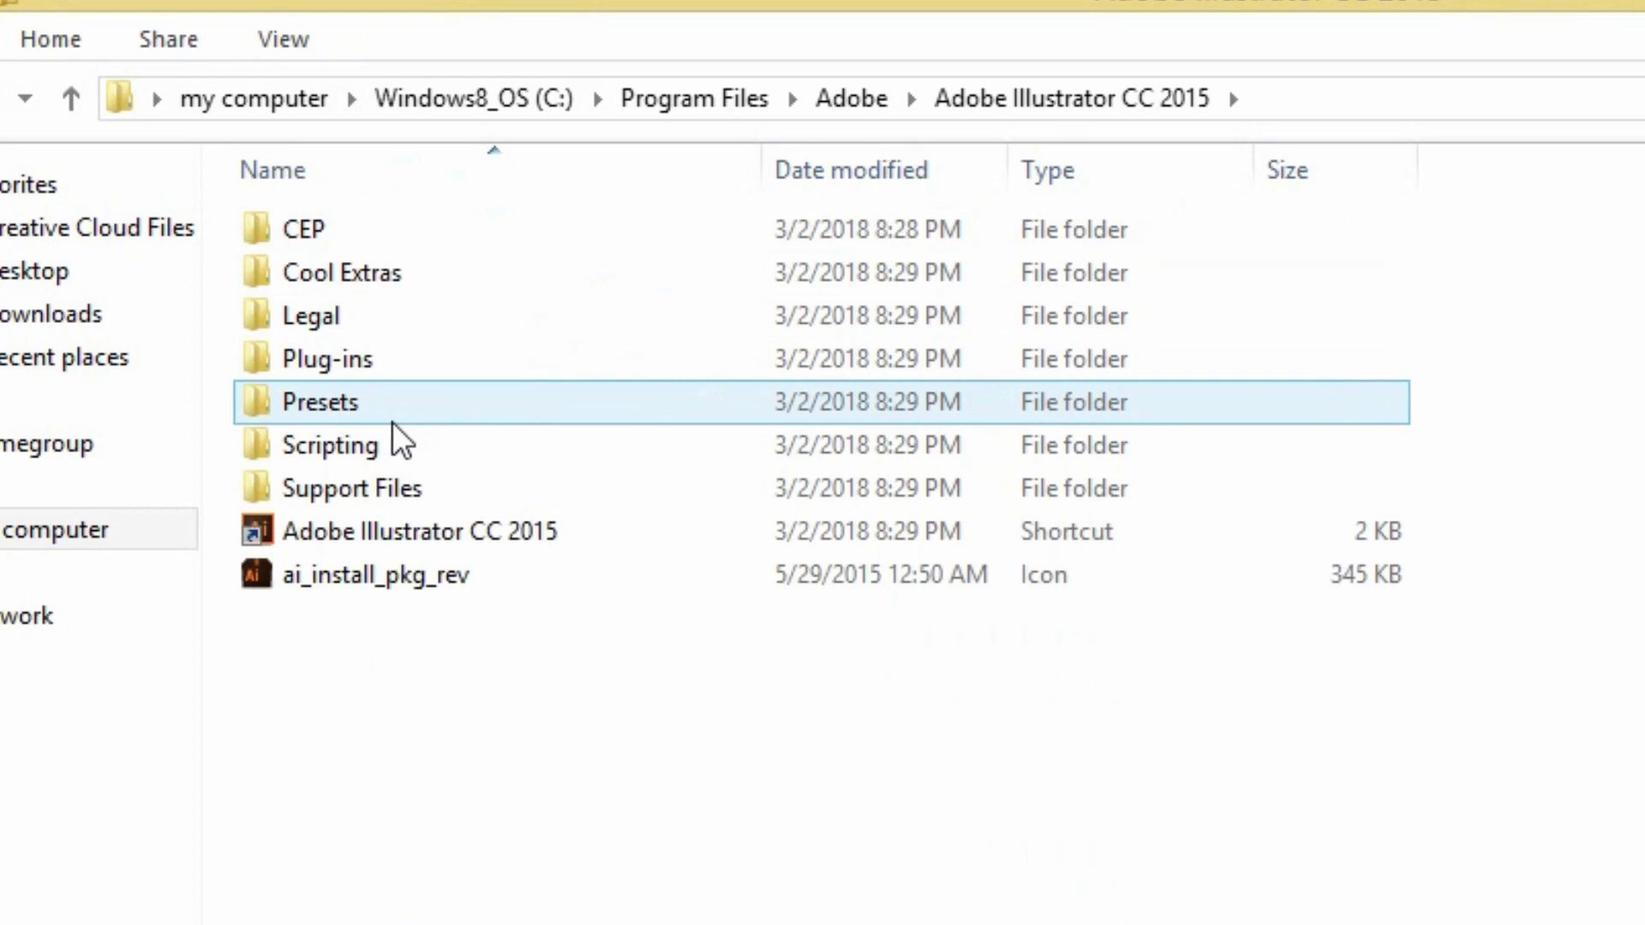
double_click(362, 418)
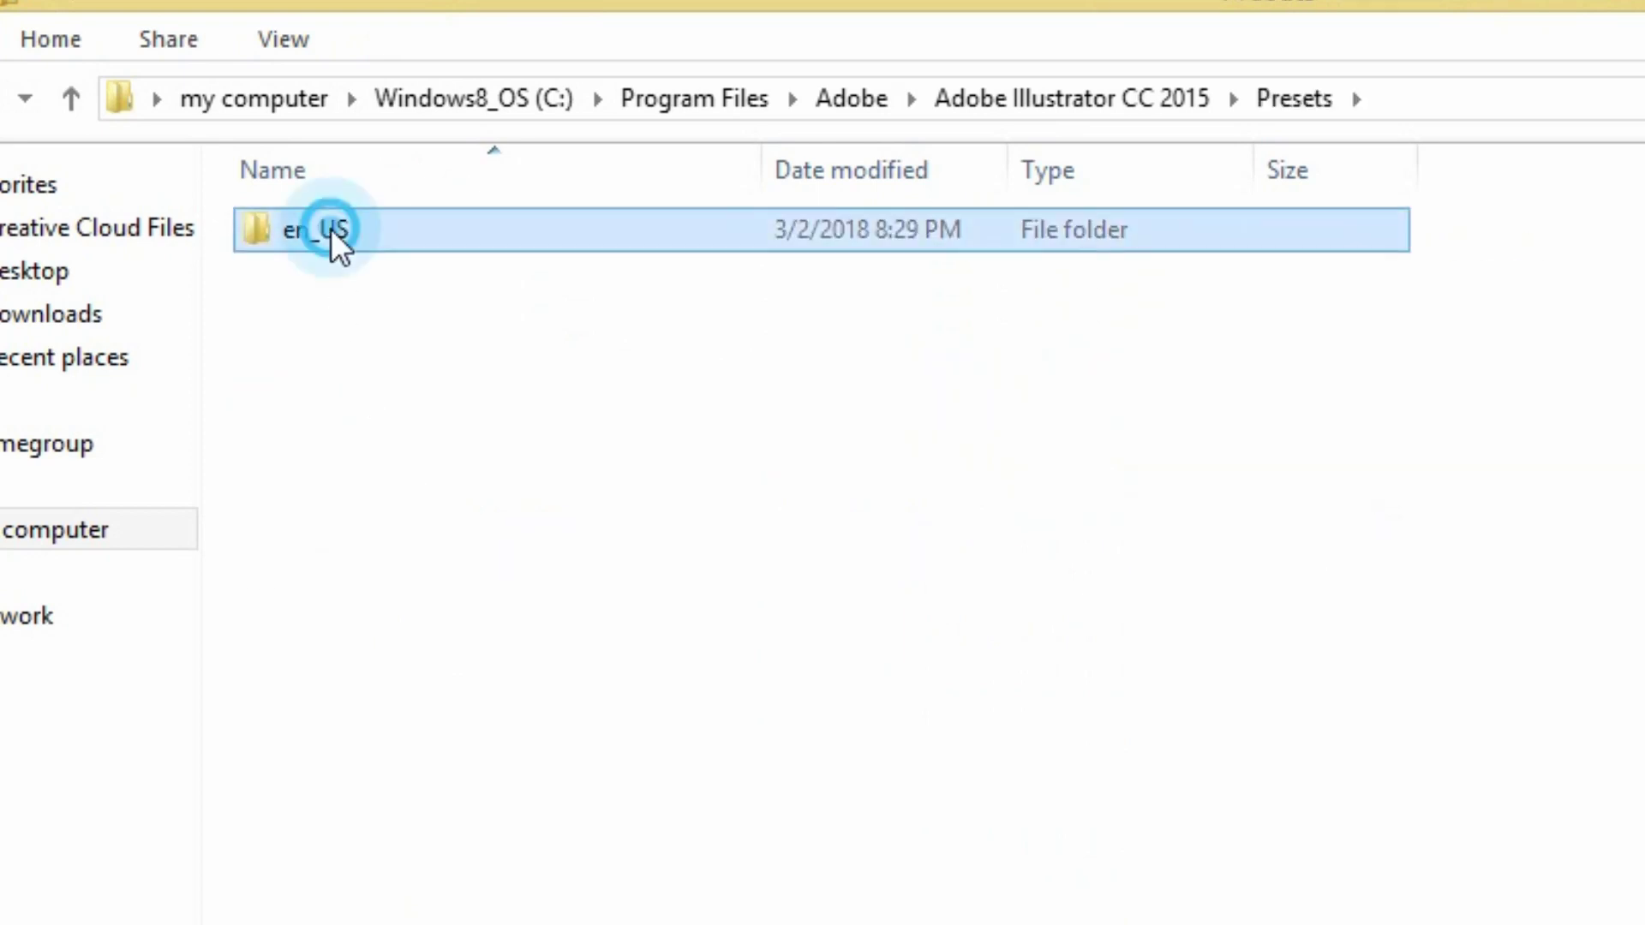
double_click(331, 229)
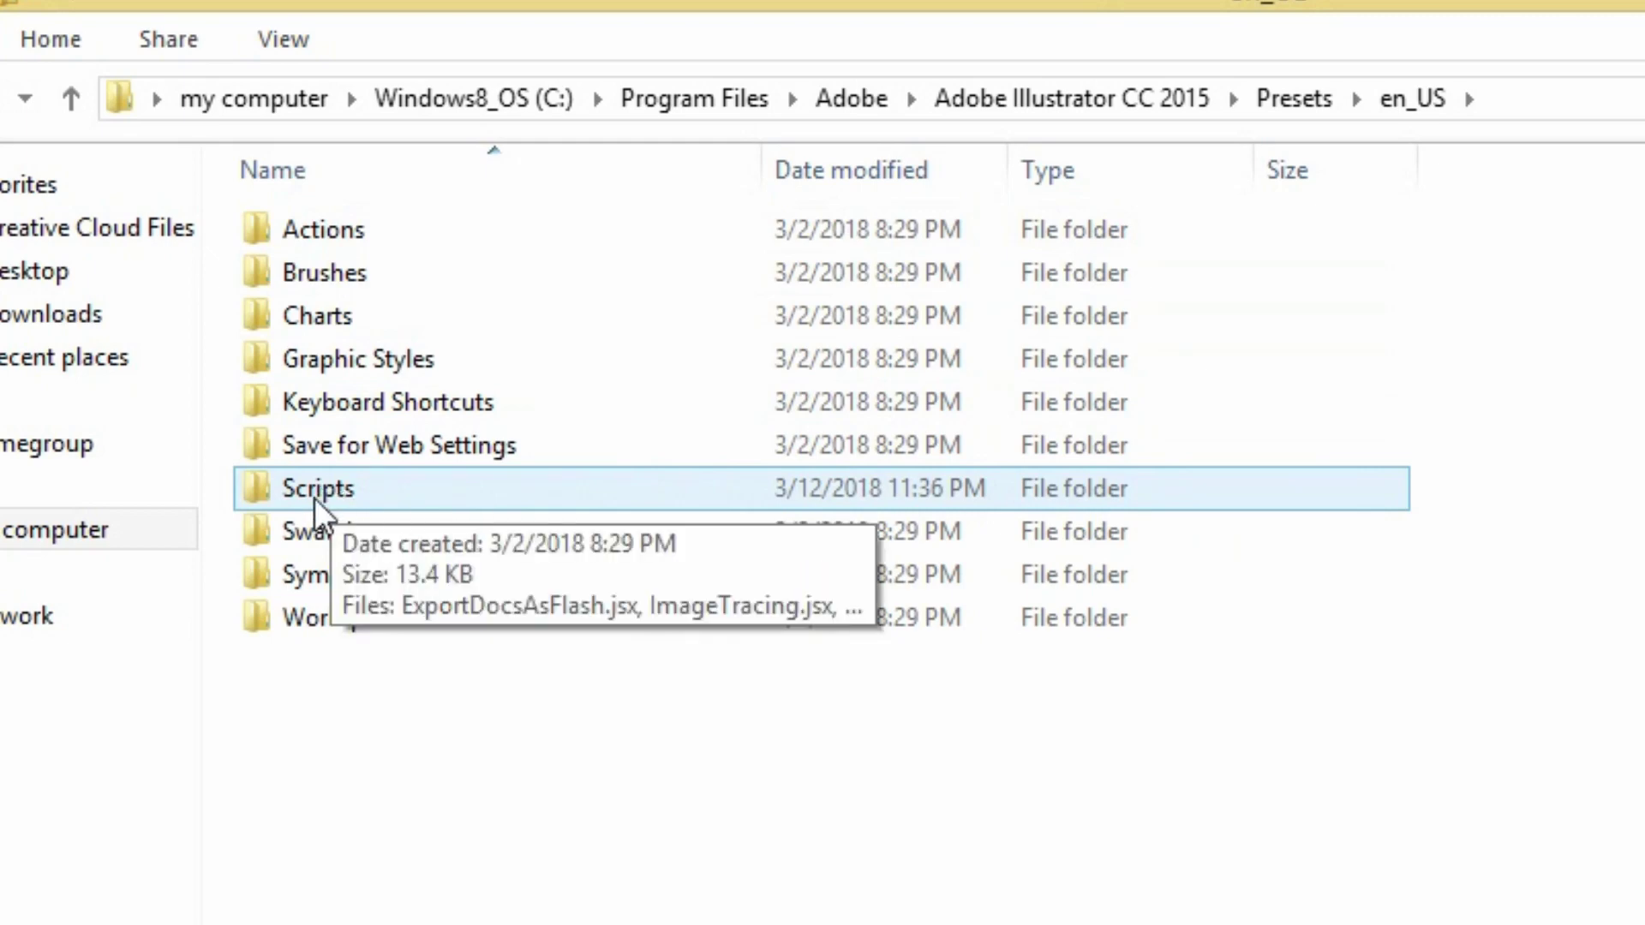
double_click(394, 496)
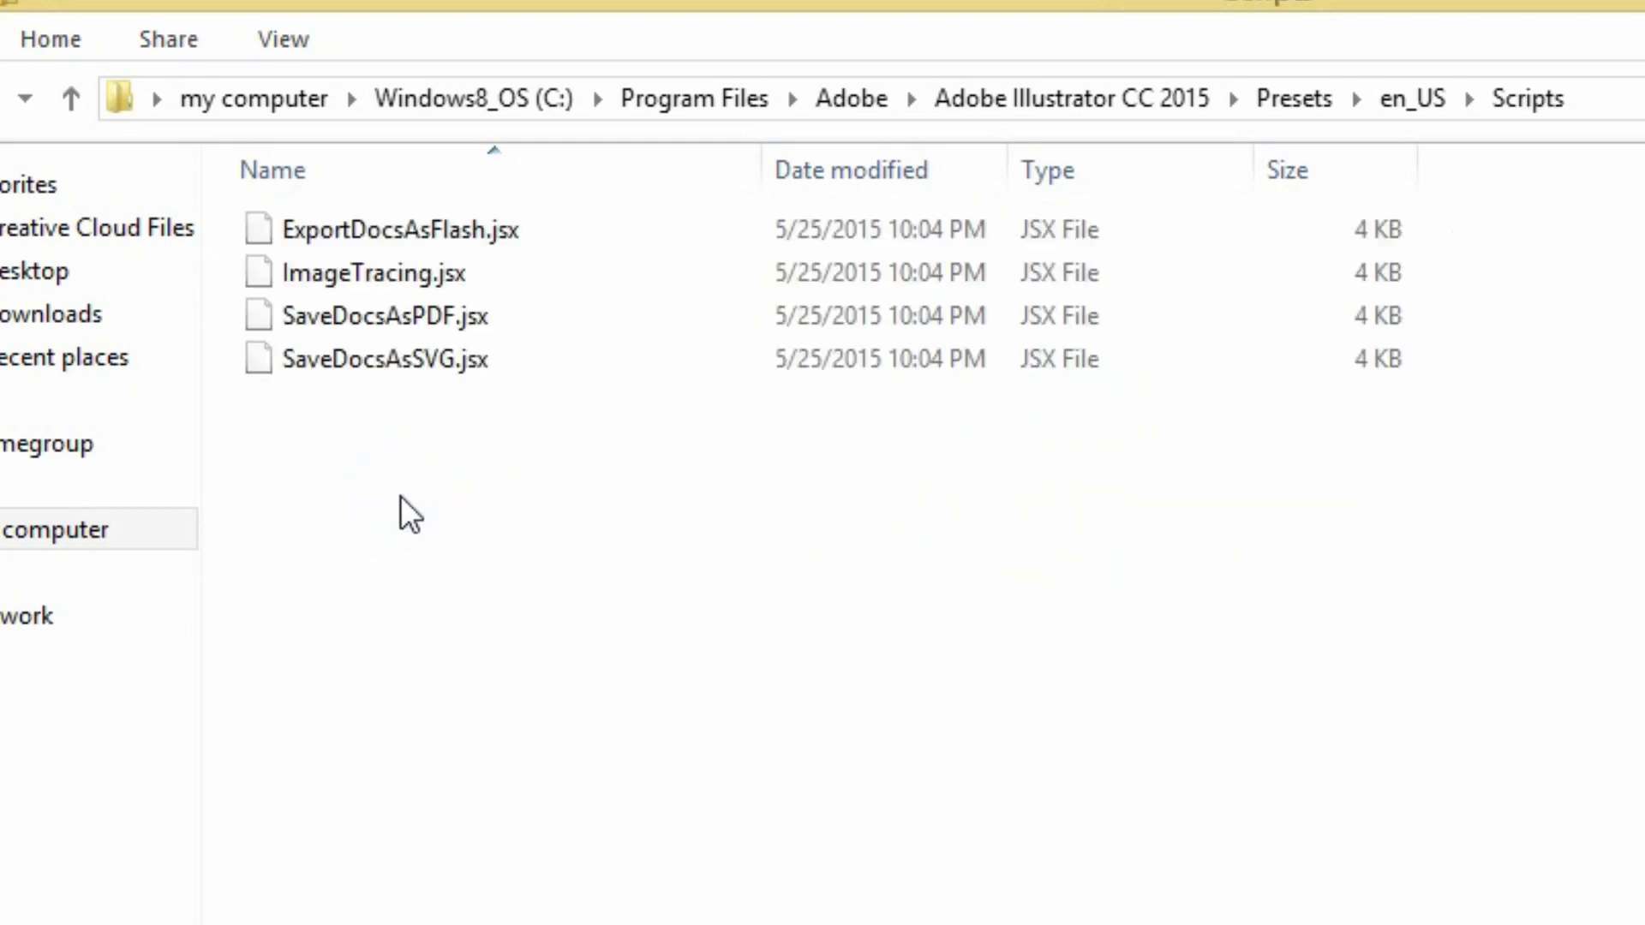
Paste the .jsx script into the Scripts folder, granting administrator permission
right_click(471, 487)
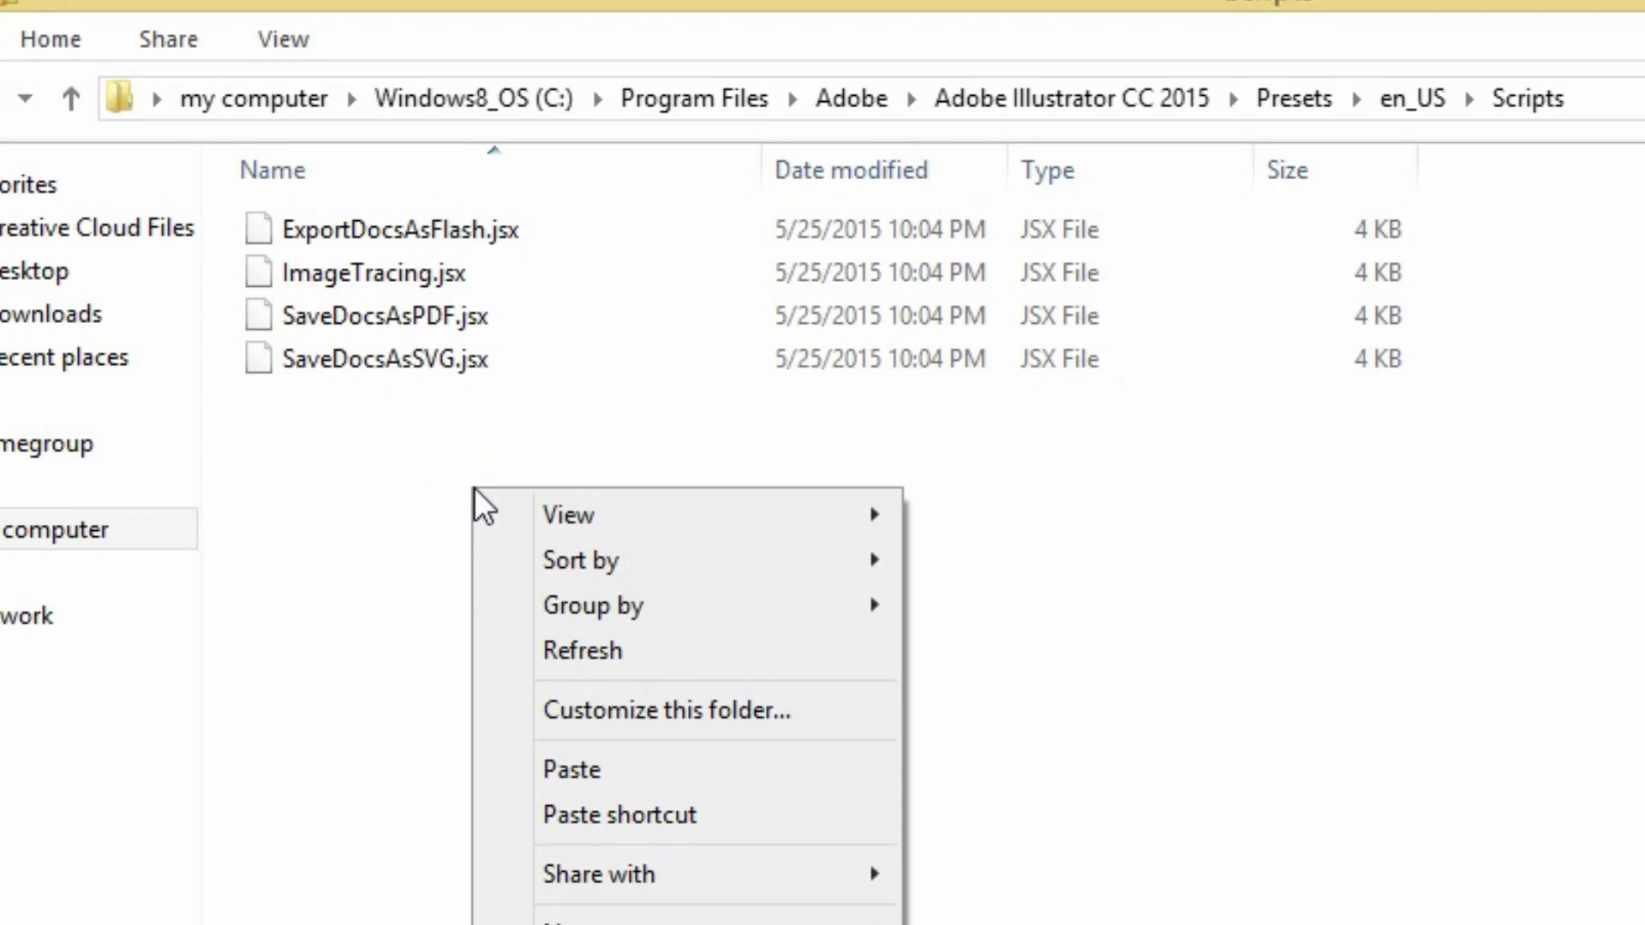
left_click(595, 771)
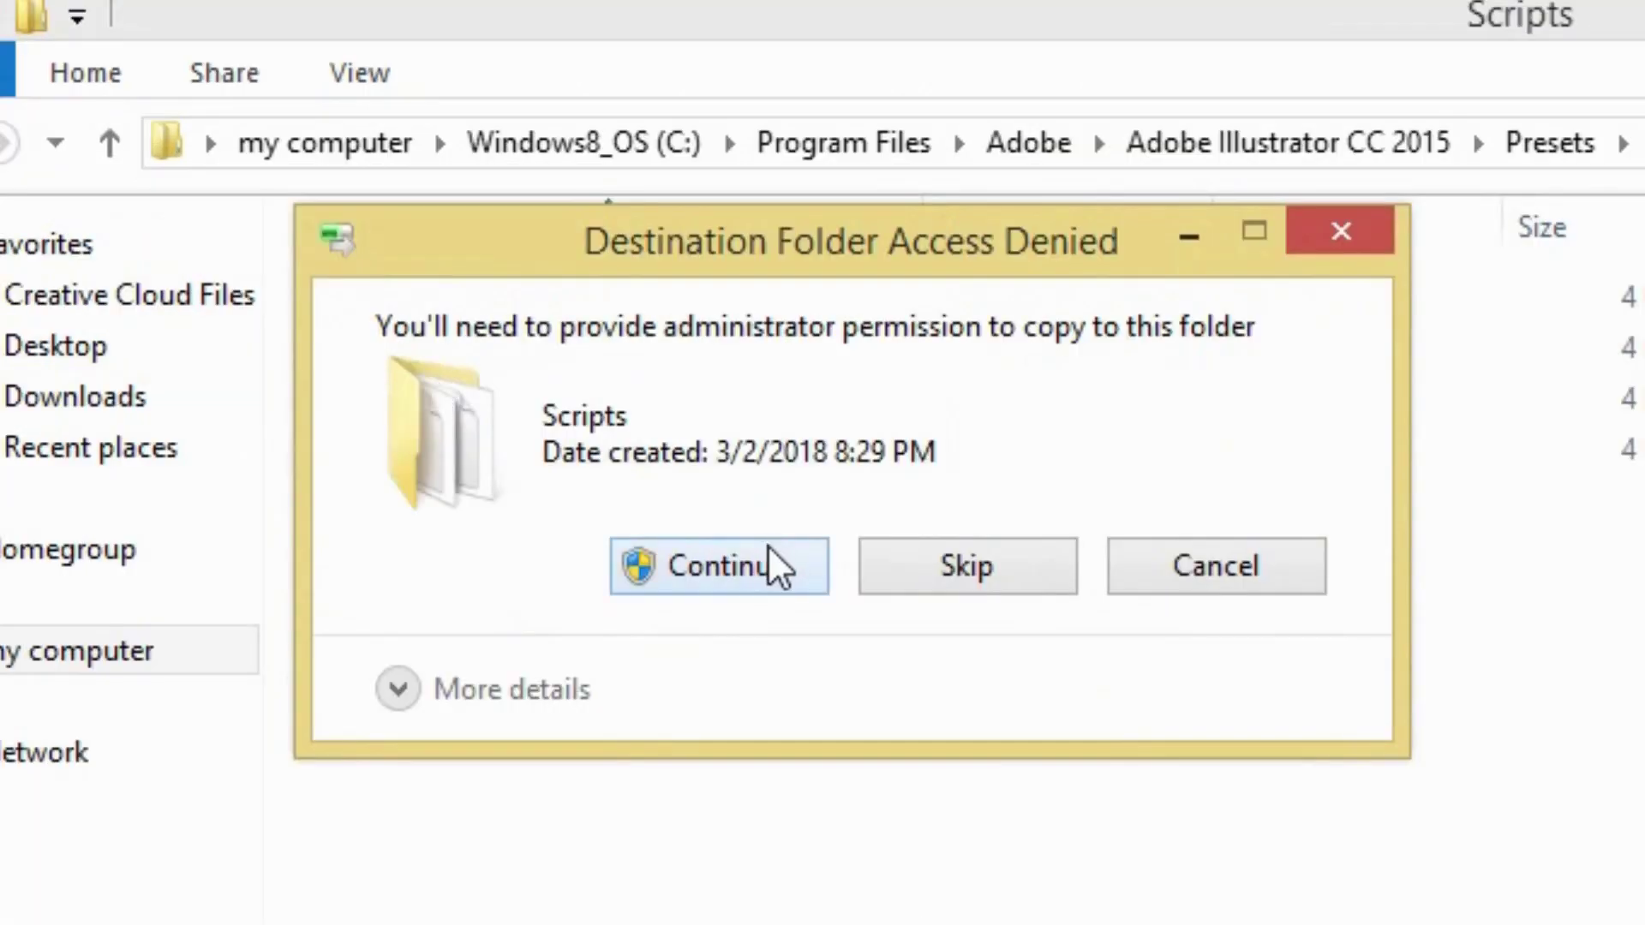
left_click(612, 468)
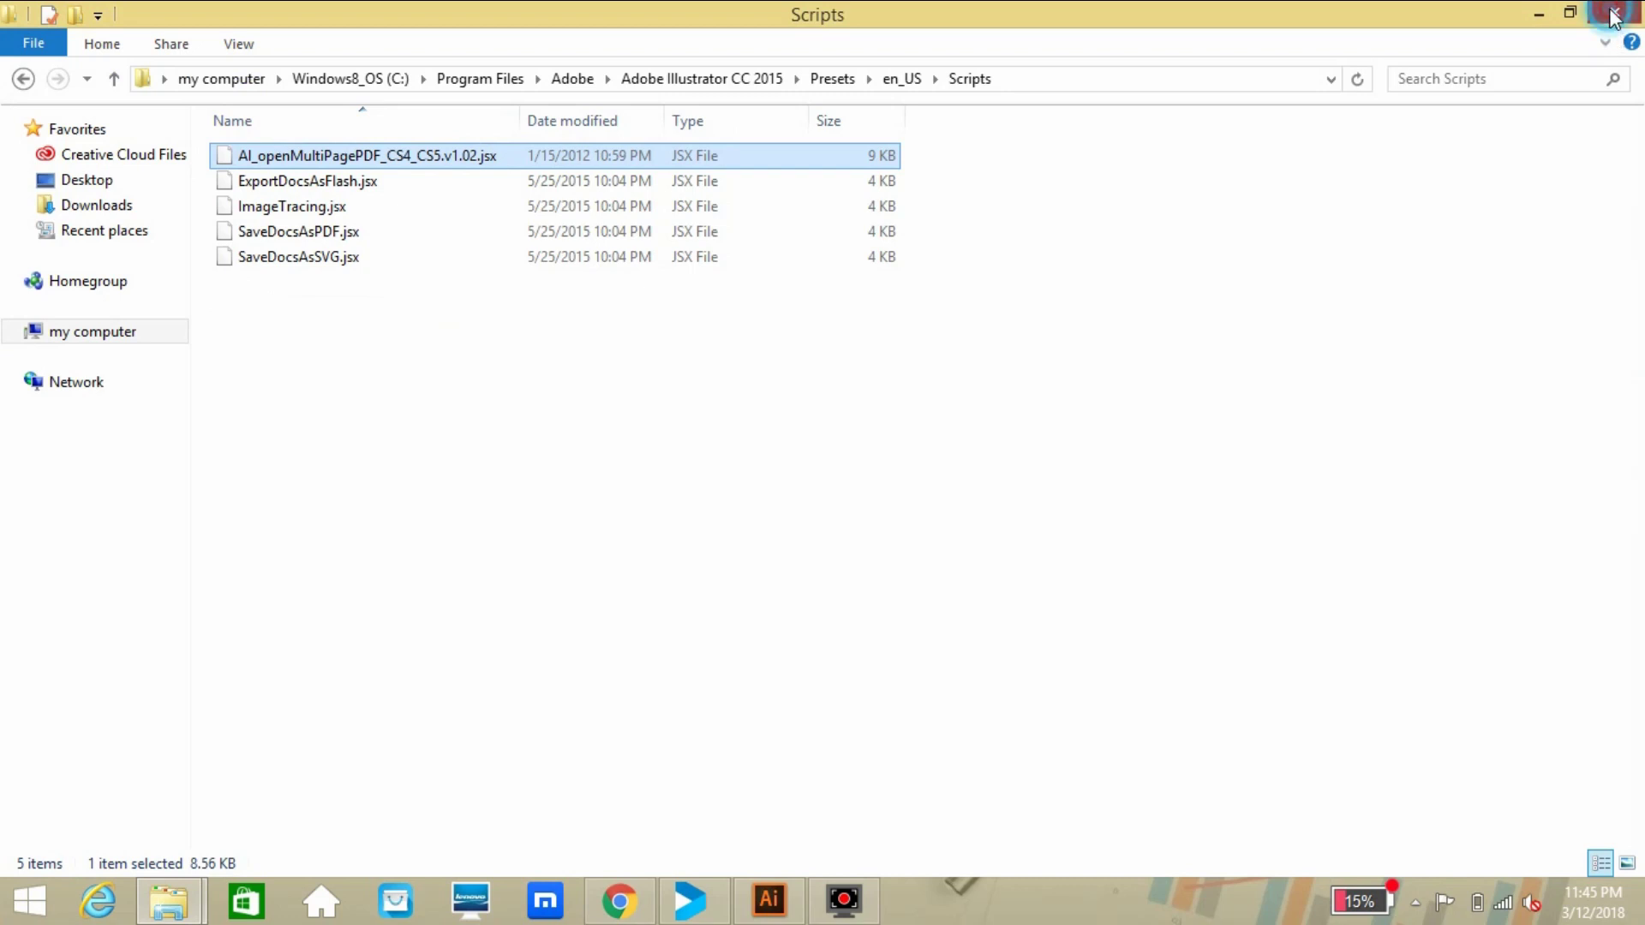
Close the Scripts window and quit Illustrator
left_click(1614, 12)
left_click(769, 904)
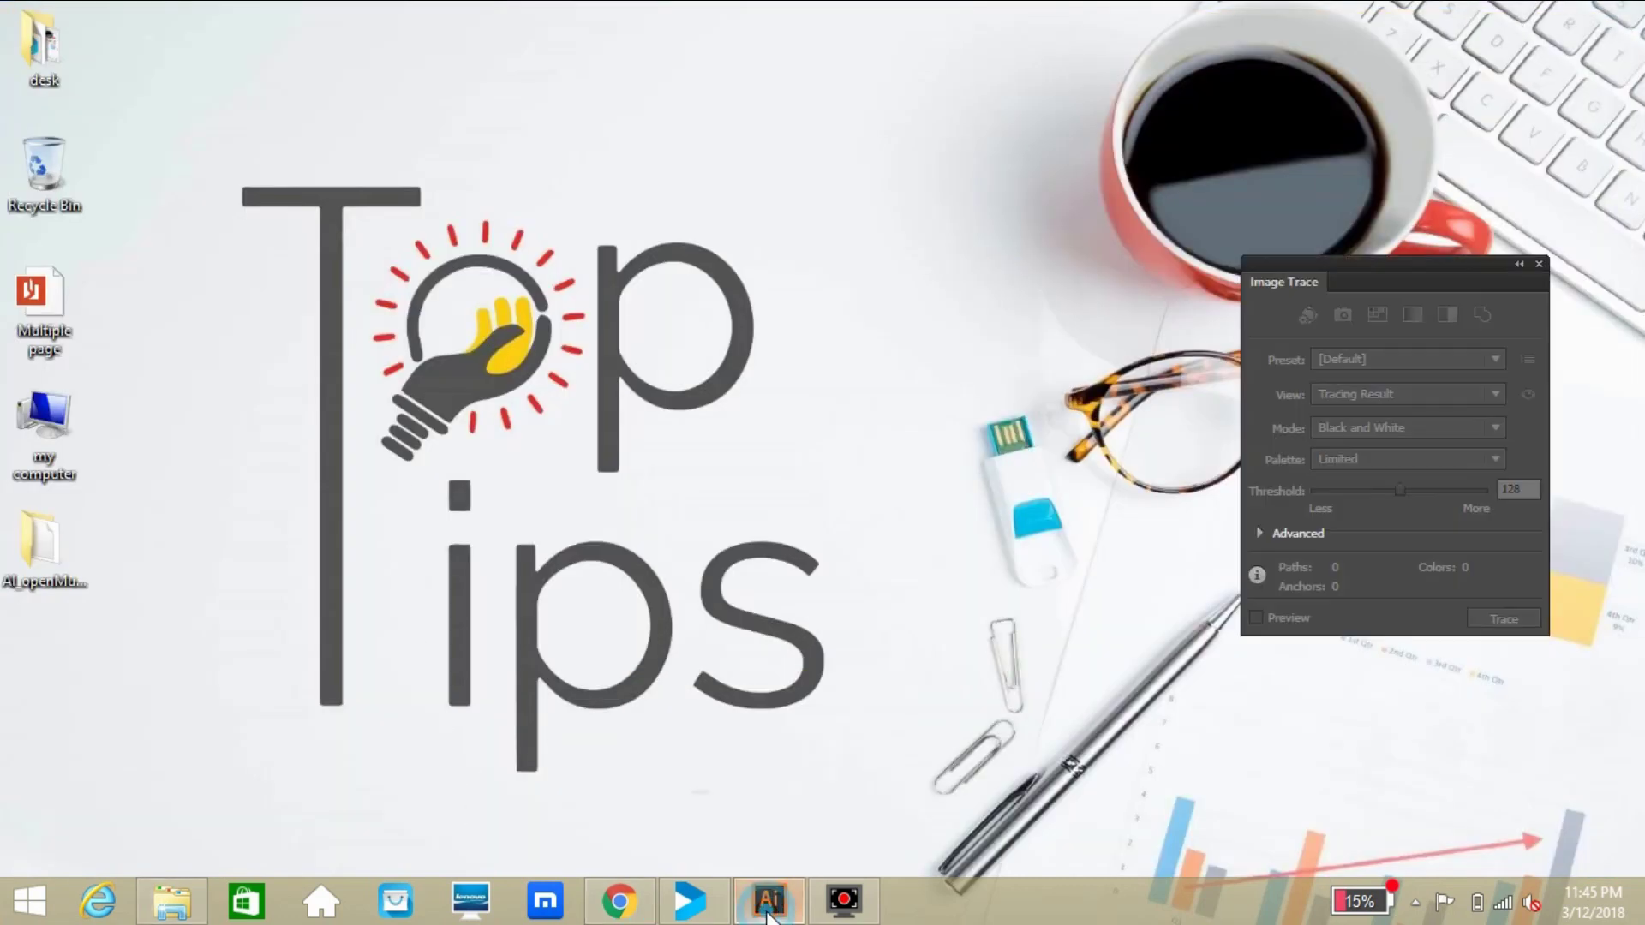
left_click(1613, 12)
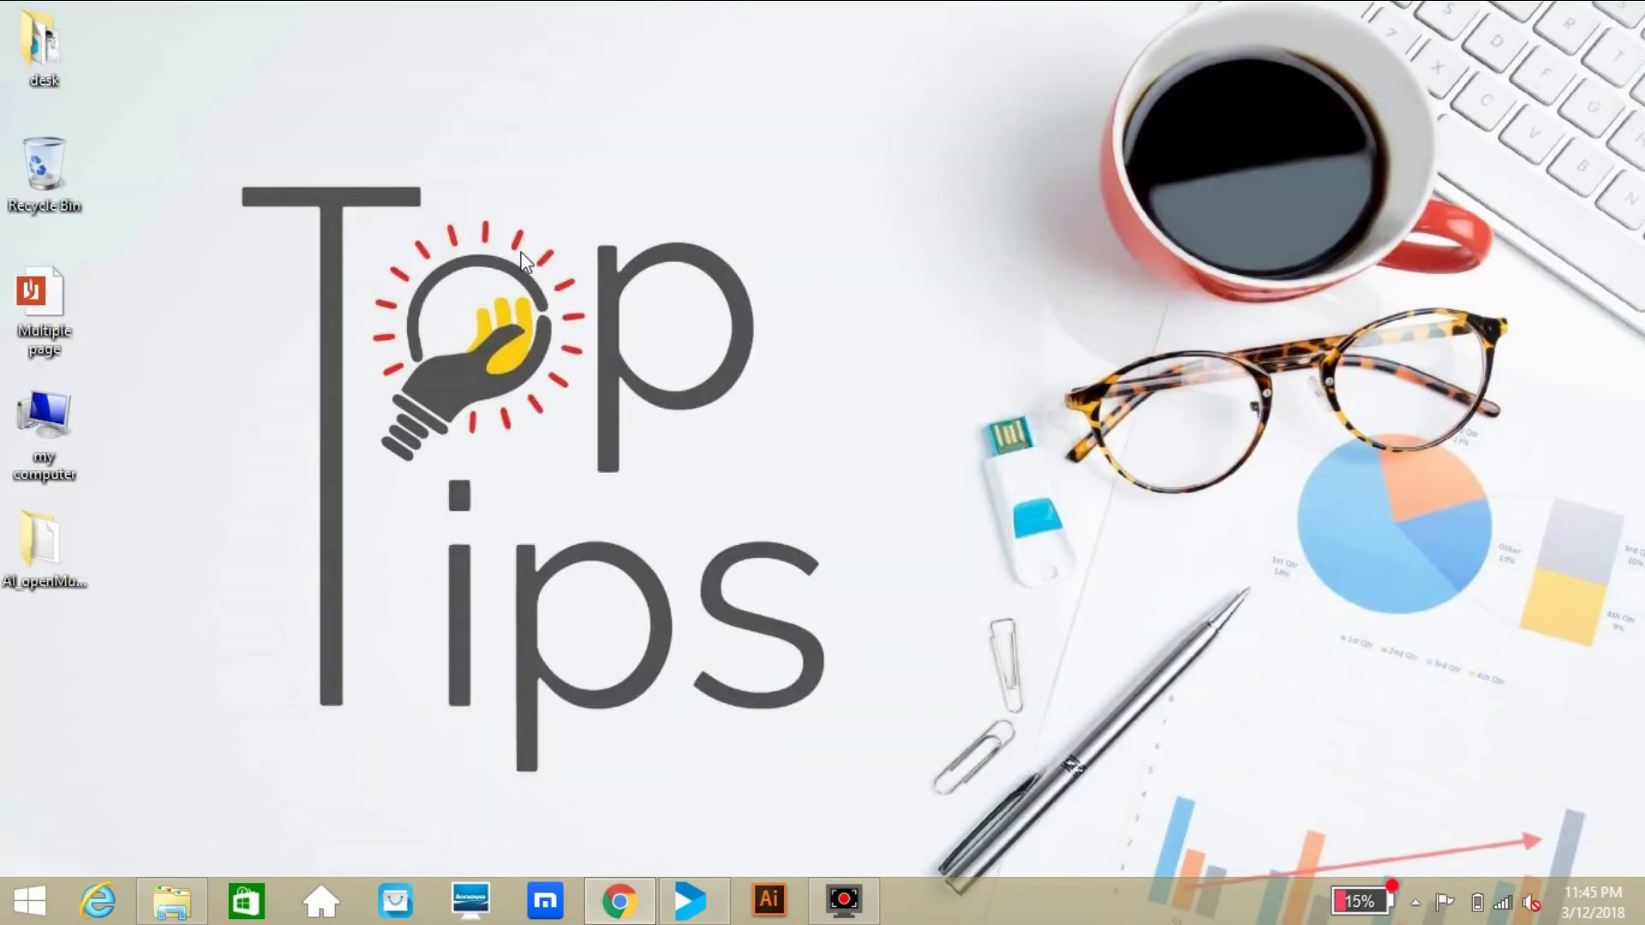
Refresh the desktop twice and relaunch Illustrator
right_click(587, 174)
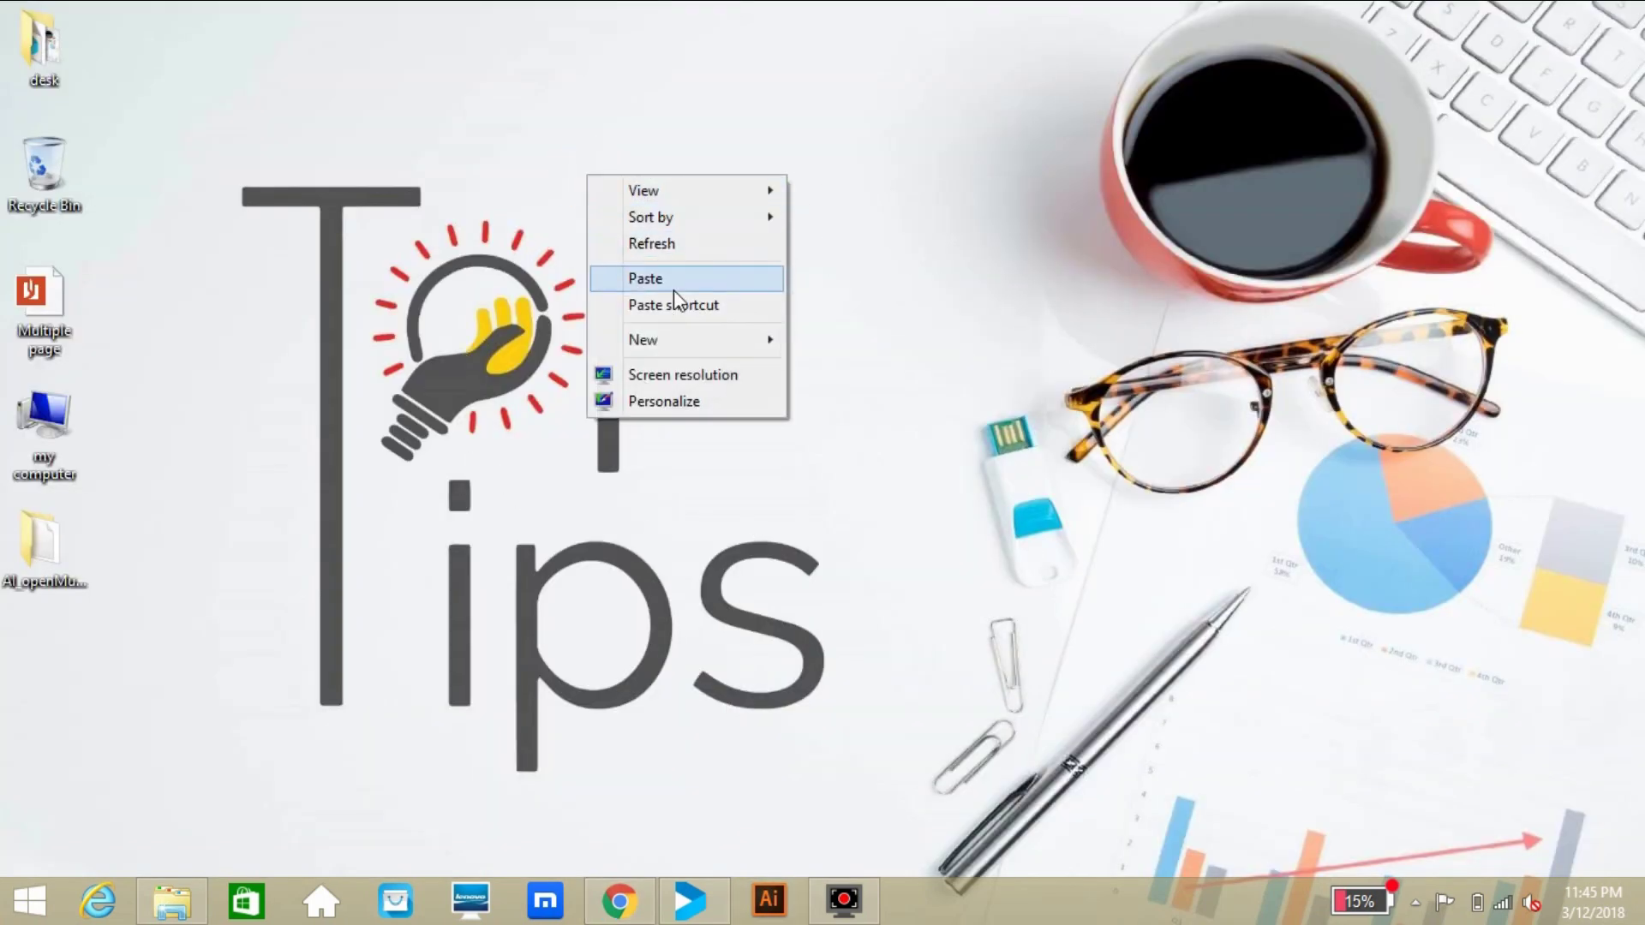
left_click(676, 243)
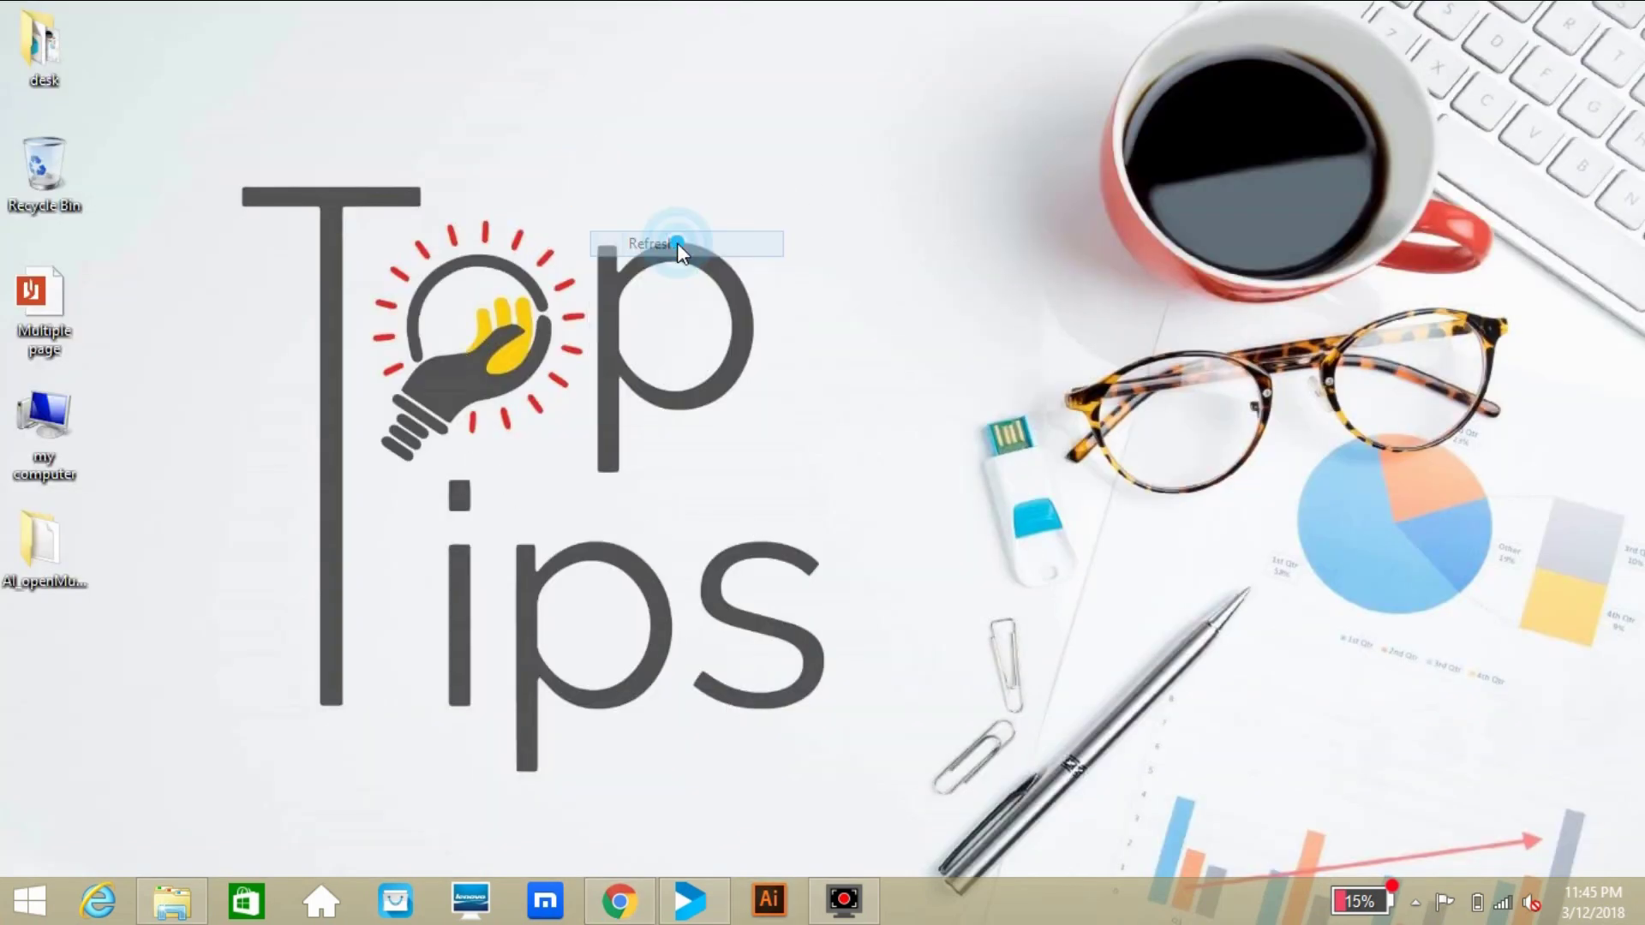
right_click(549, 185)
left_click(617, 254)
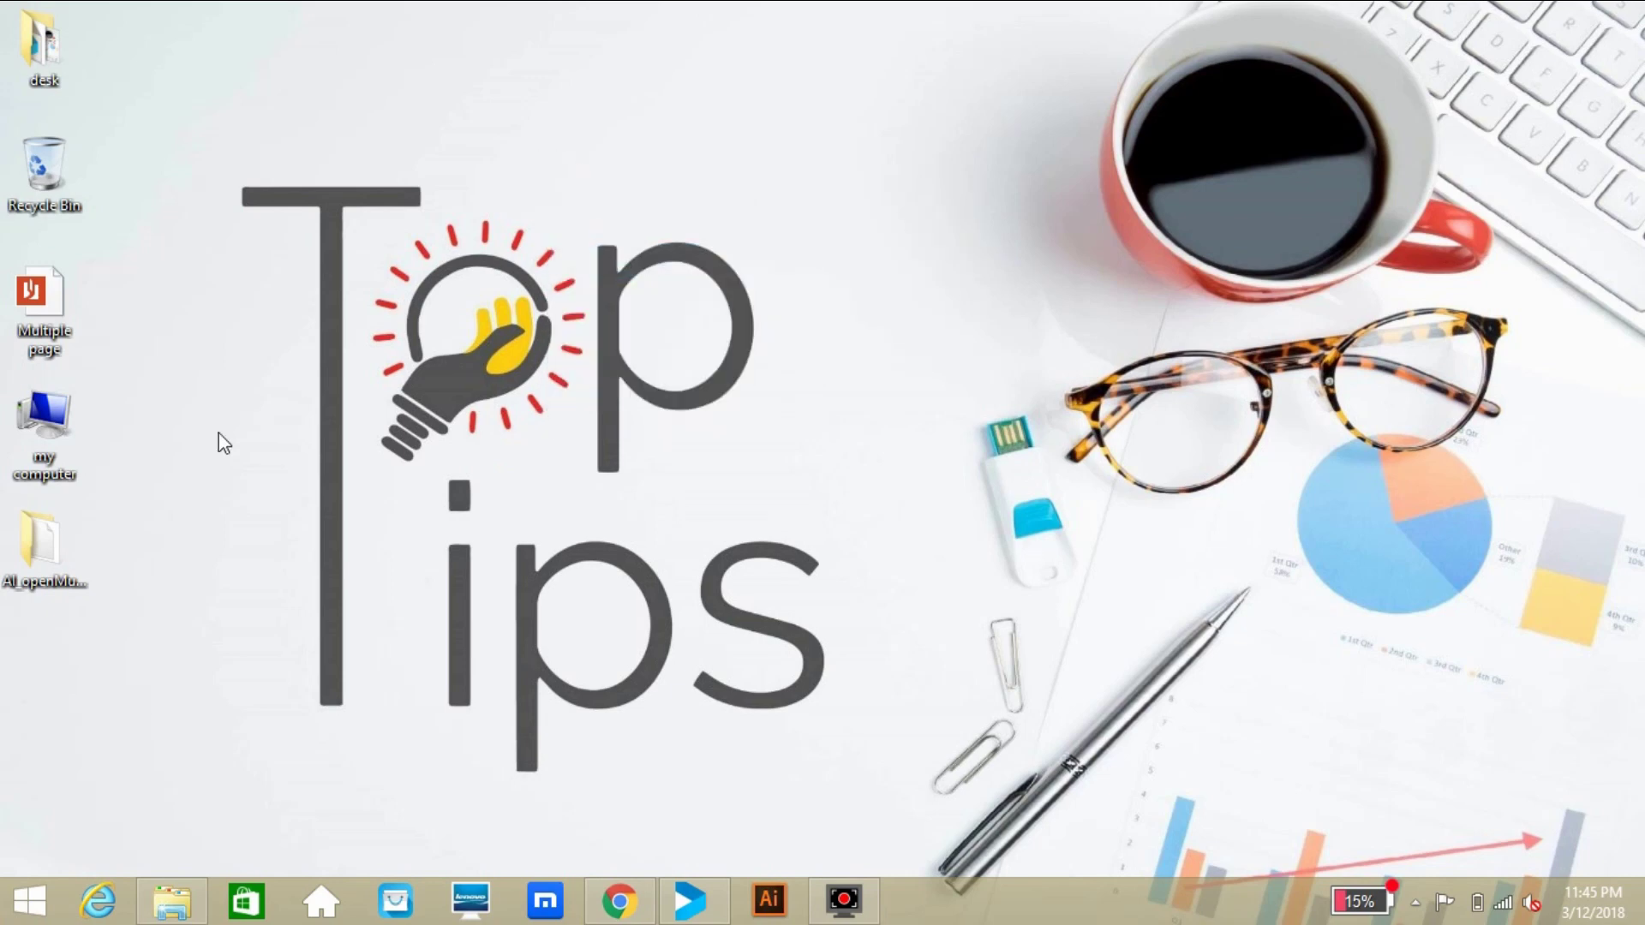
left_click(771, 901)
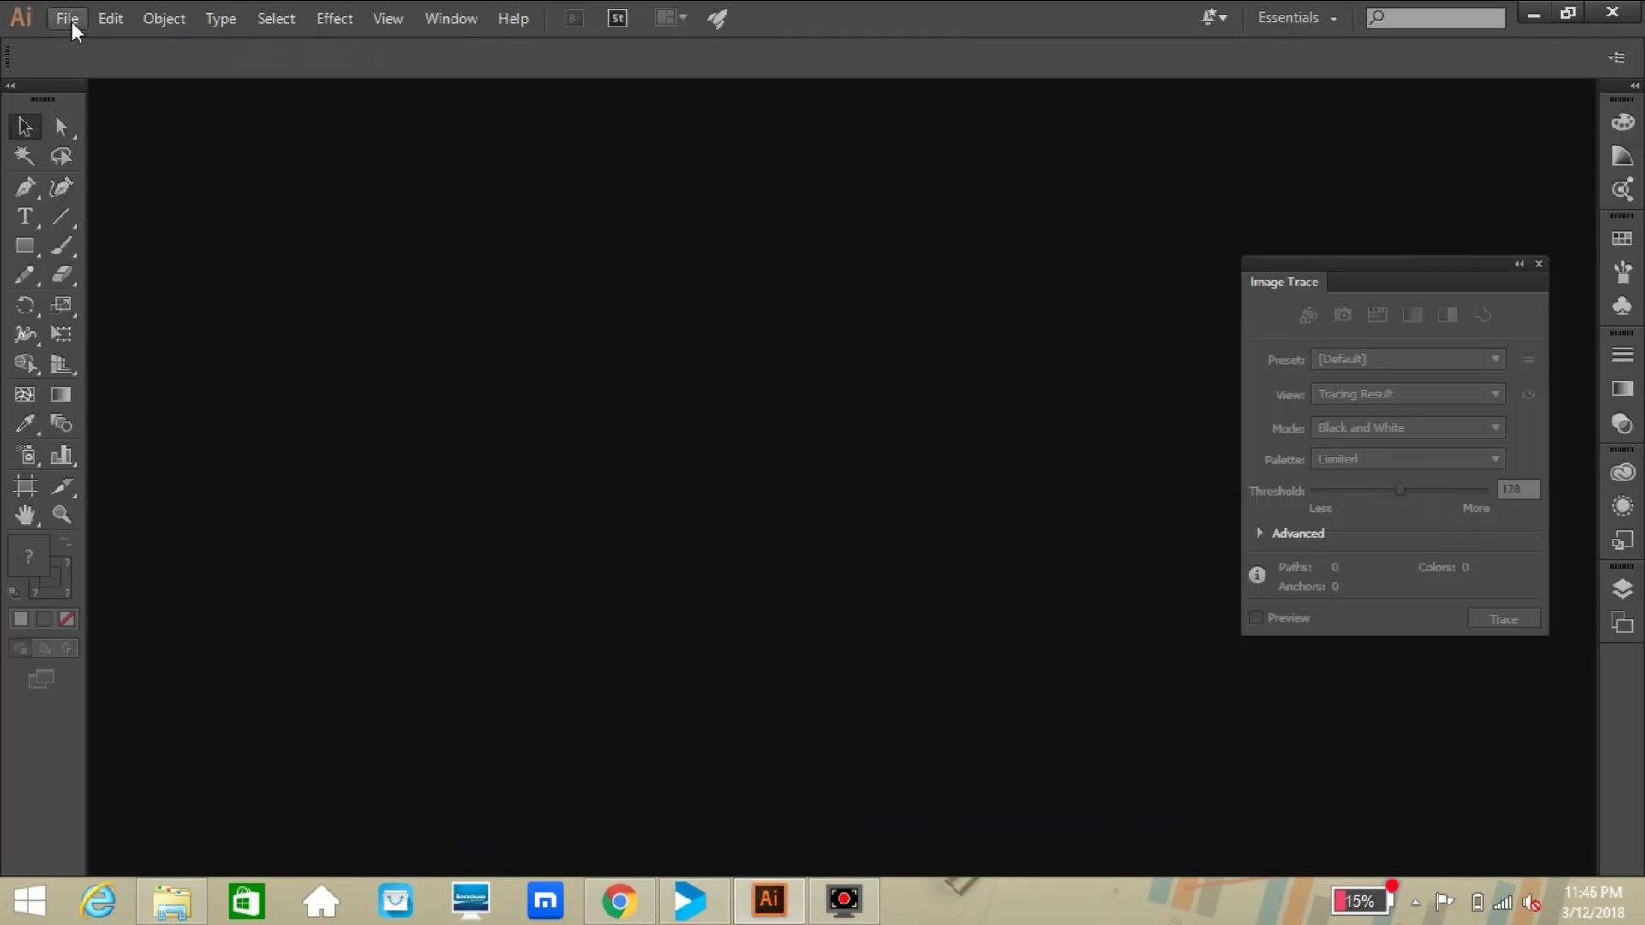
left_click(68, 19)
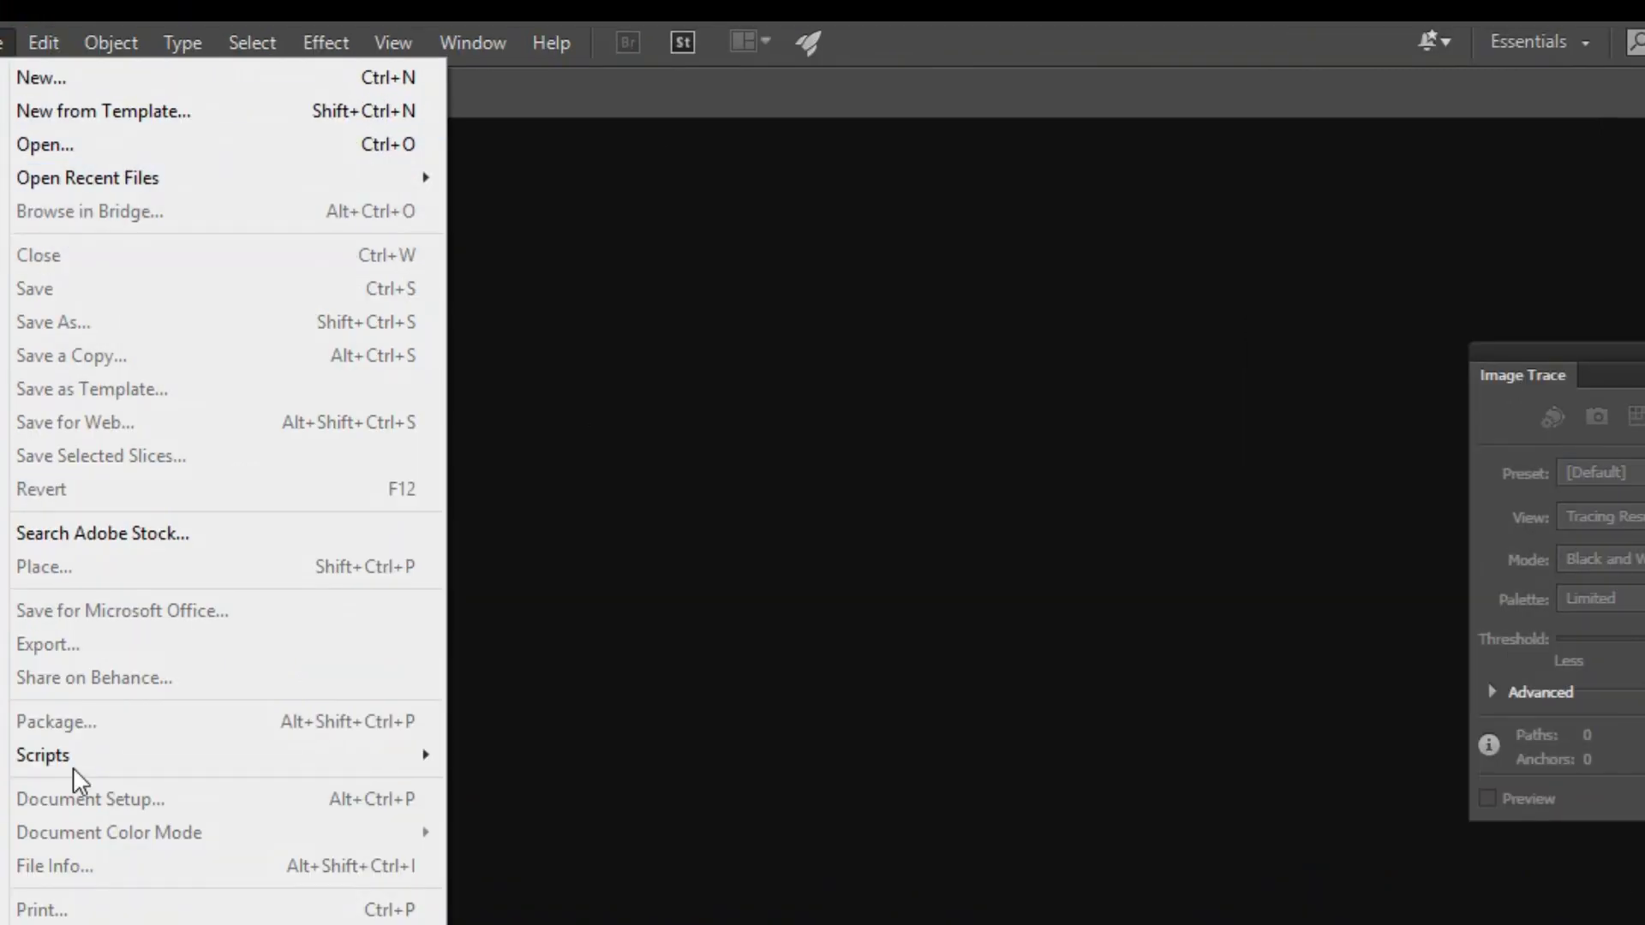
Run the AI_openMultiPagePDF_CS4_CS5.v1.02 script from File > Scripts
mouse_move(69, 753)
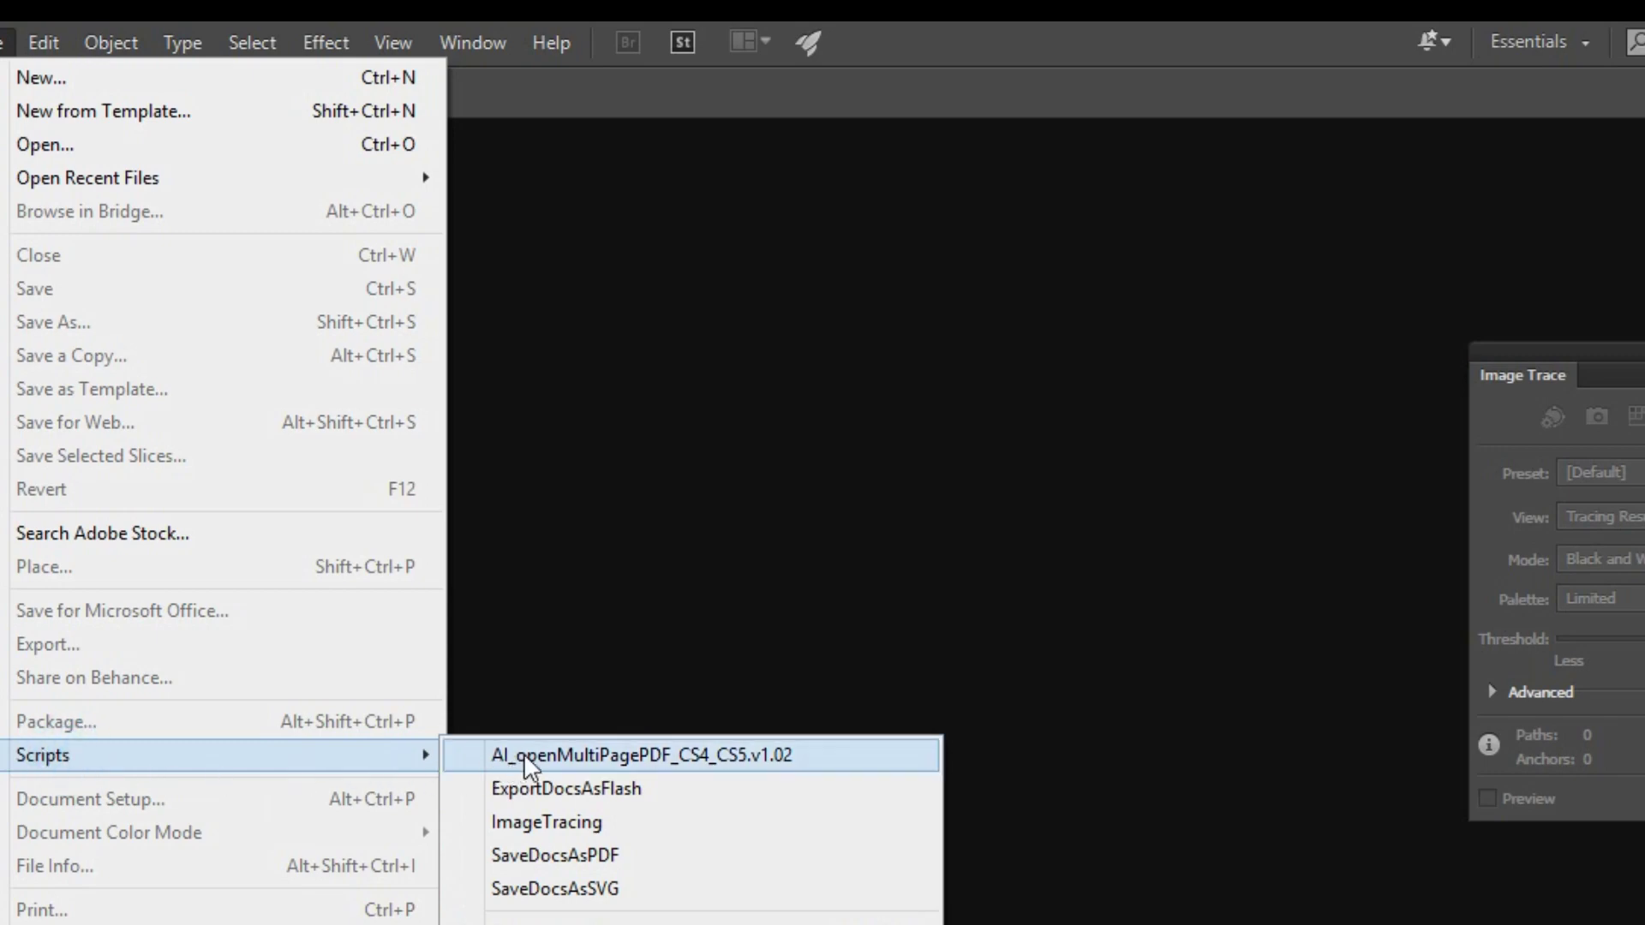
left_click(546, 756)
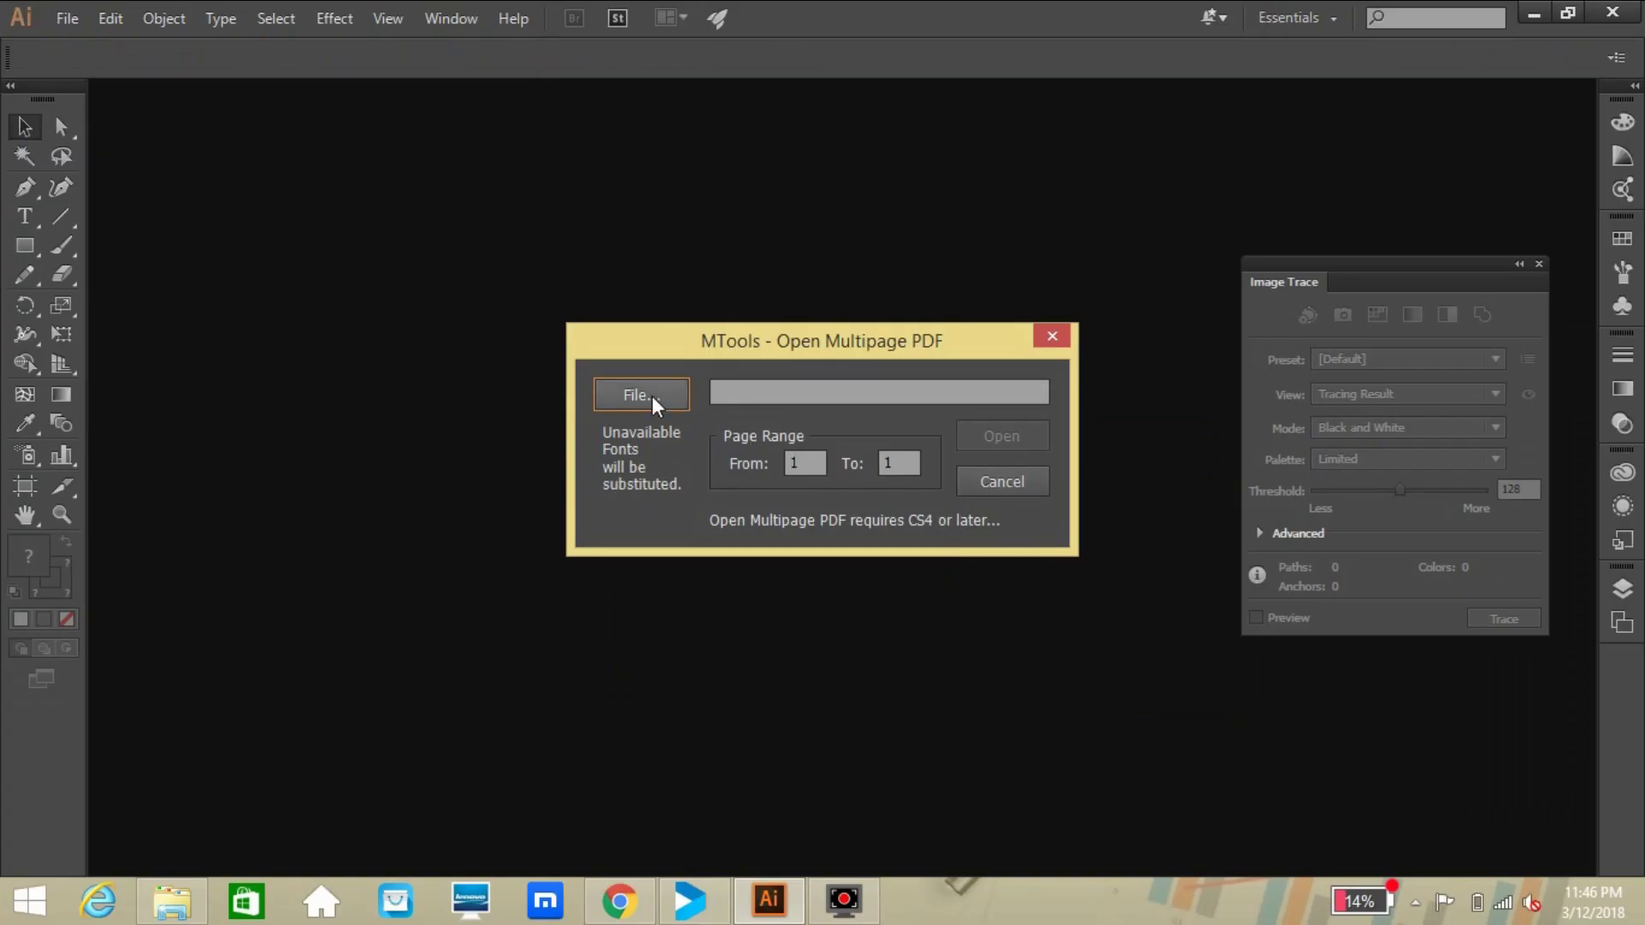
Load Multiple page.pdf from the Desktop into the MTools dialog and clear the end page field
left_click(653, 400)
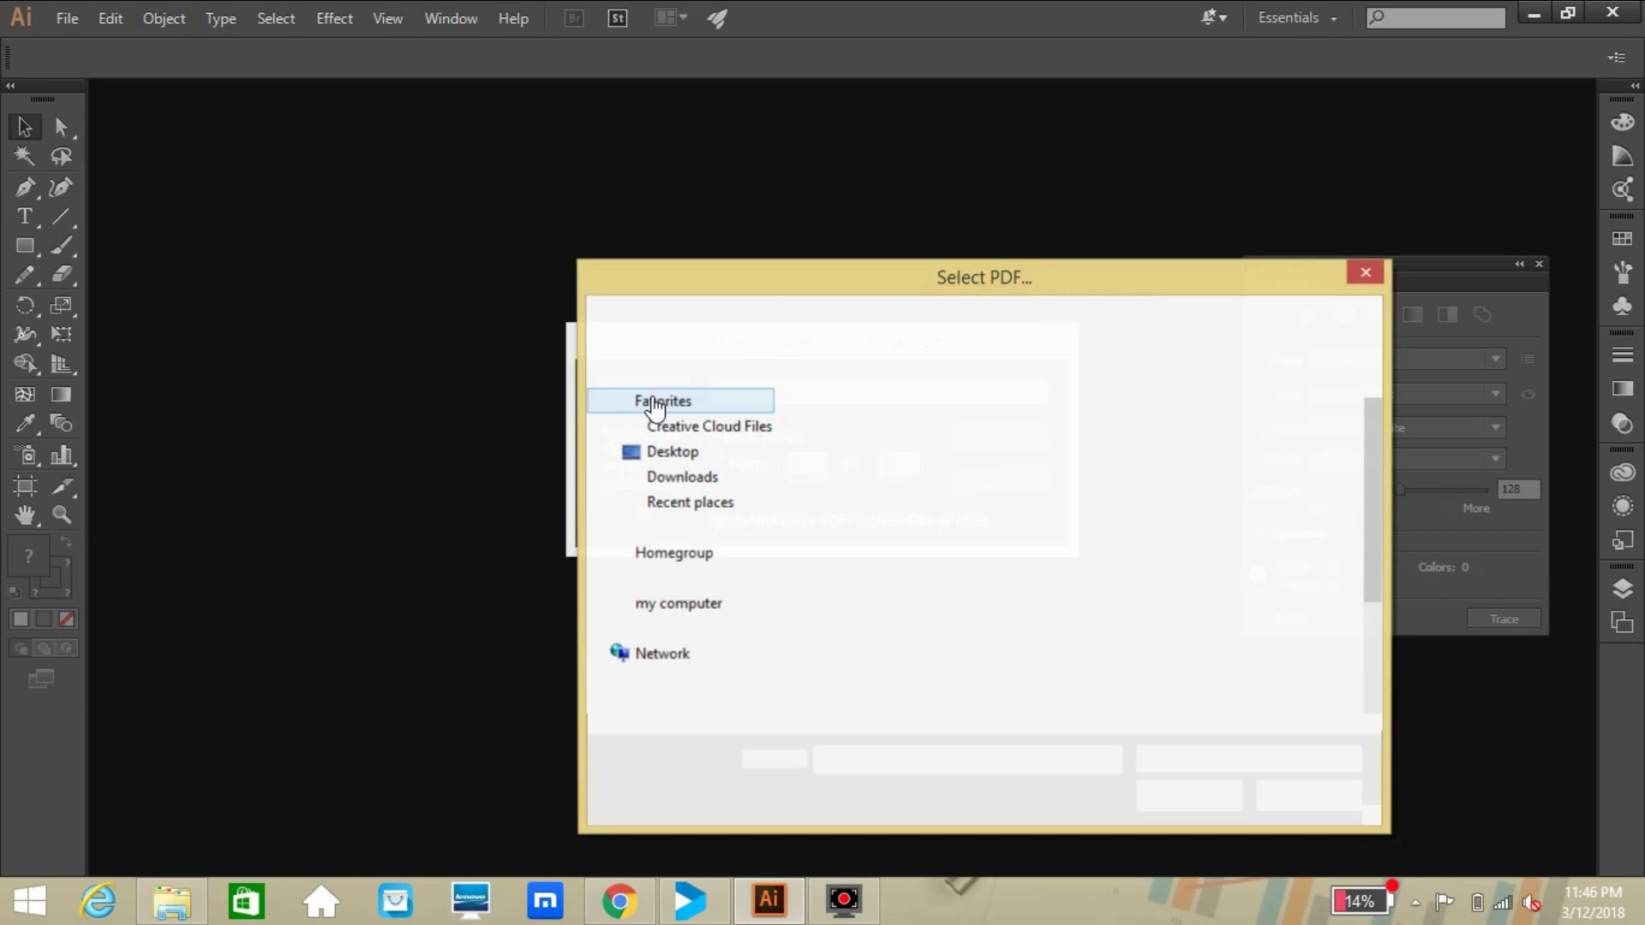
left_click_drag(1380, 456, 1376, 591)
left_click(876, 711)
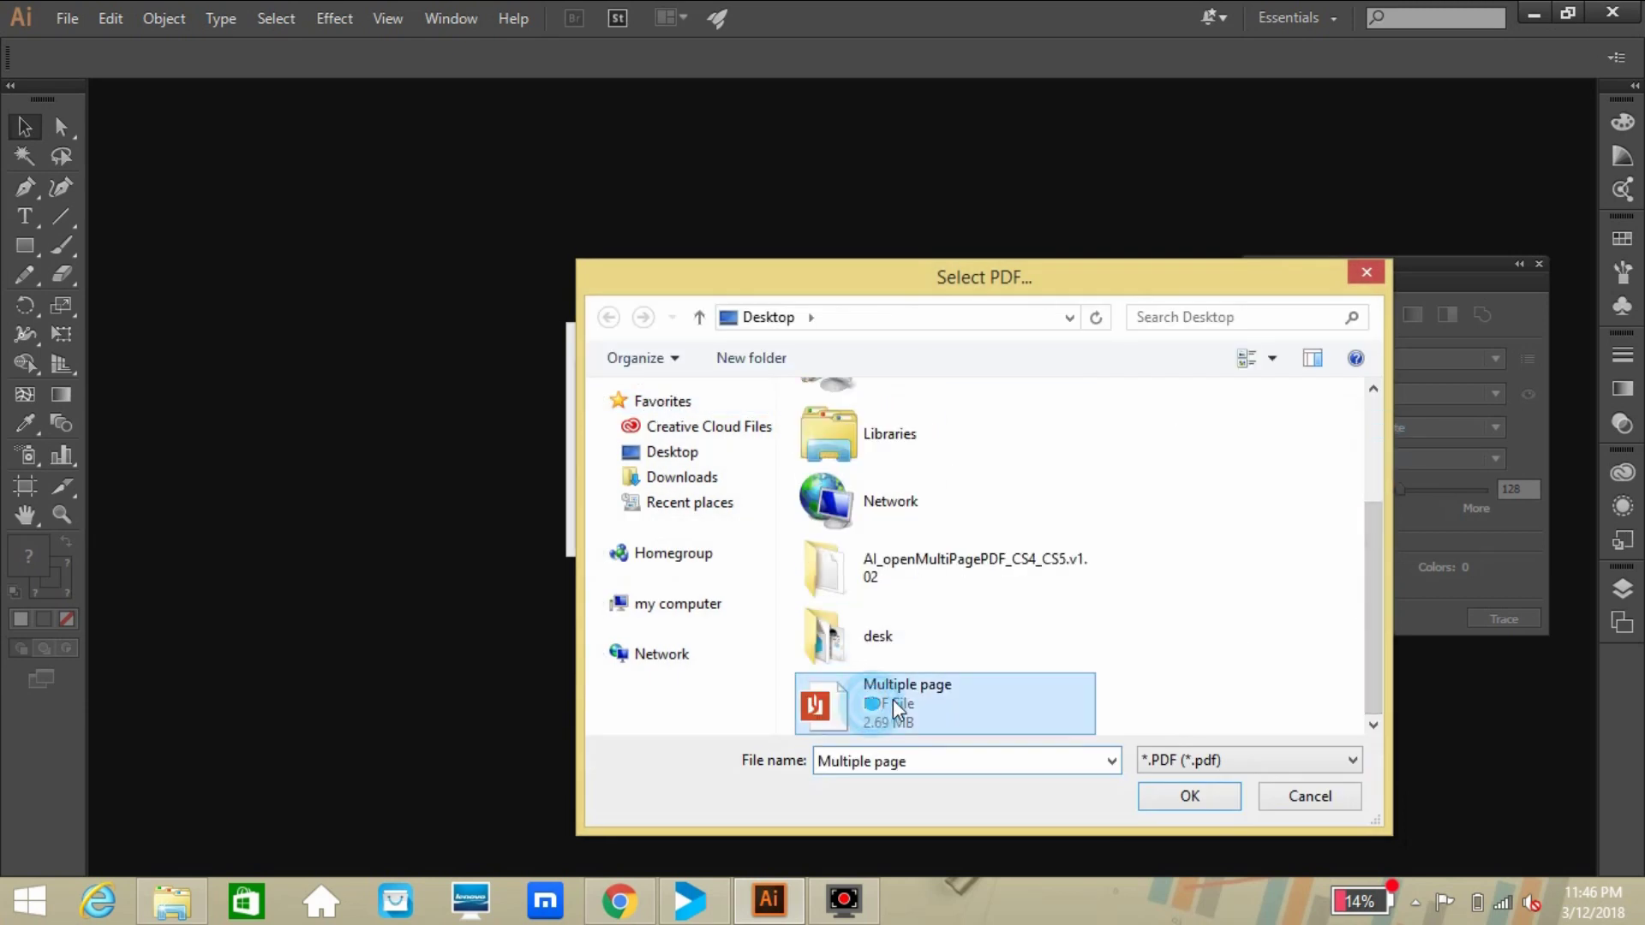
left_click(1192, 795)
left_click(899, 463)
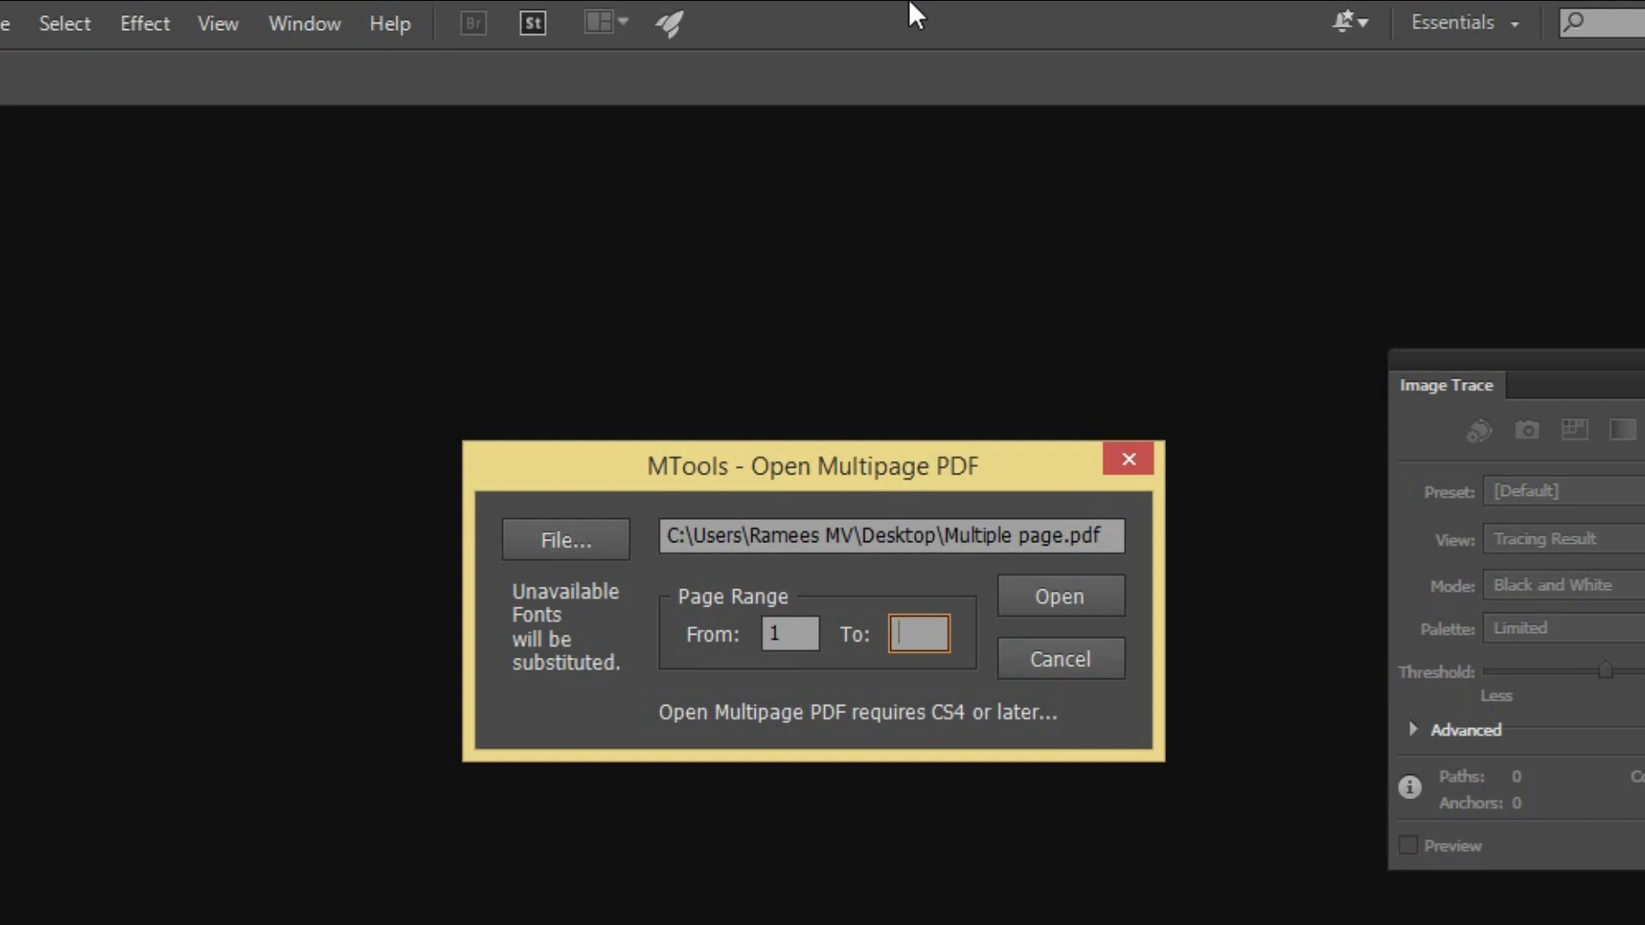
Enter 2 as the end page and open the PDF pages as artboards
type("2")
left_click(1077, 593)
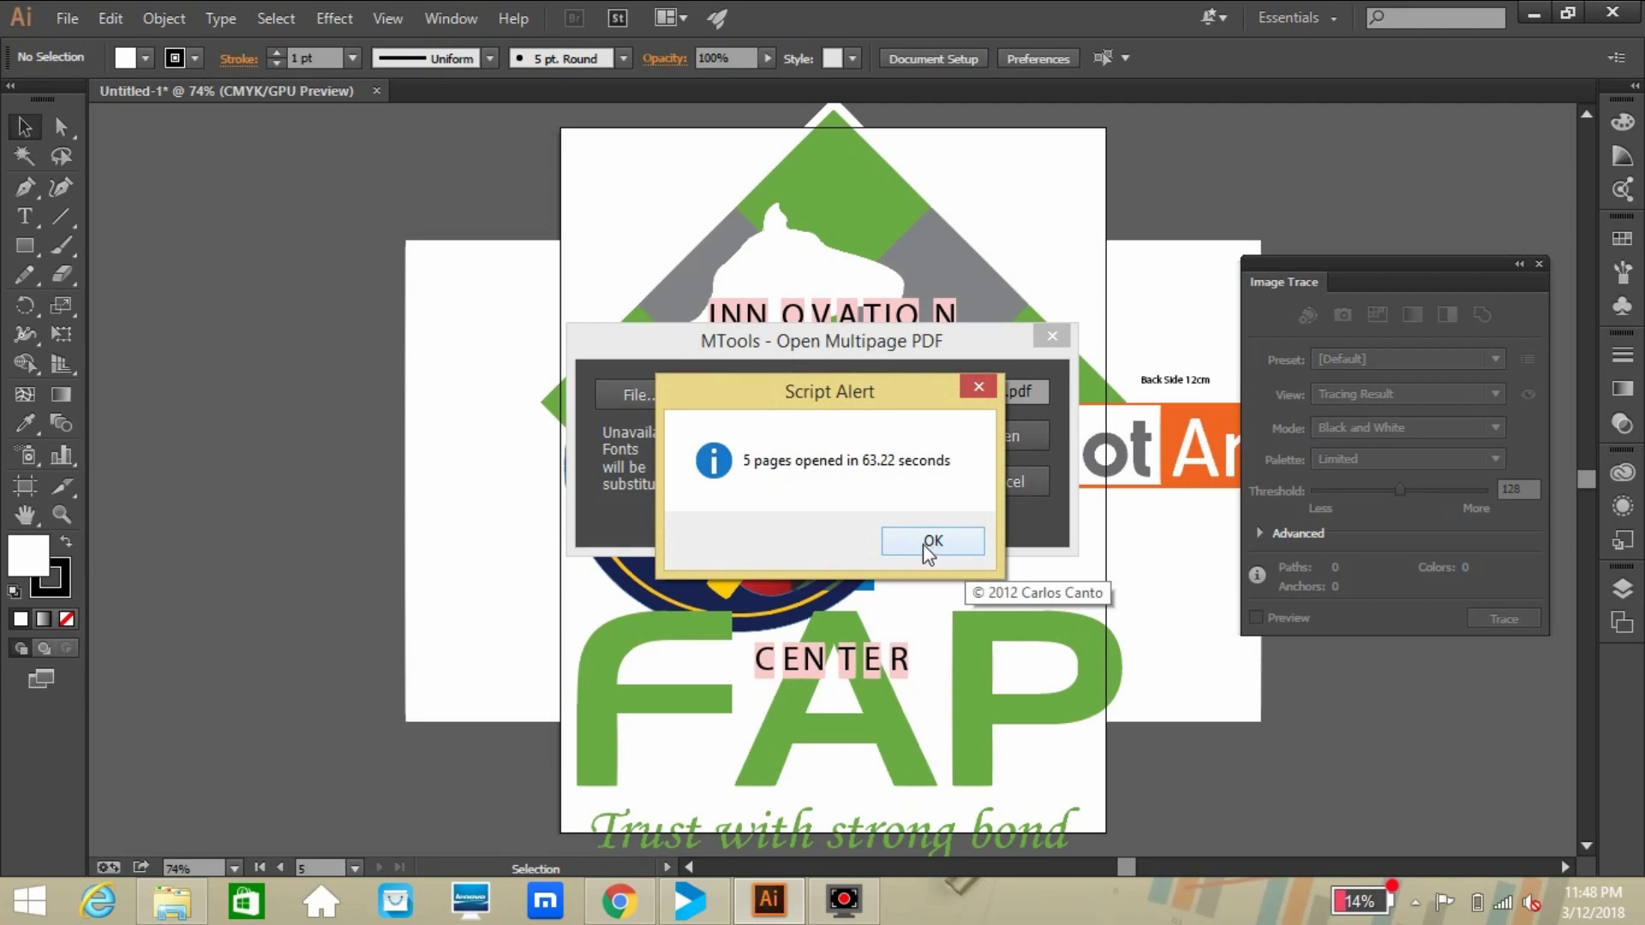
Dismiss the pages-opened alert, then zoom and pan to inspect the FAP and neighbouring artboards
left_click(922, 546)
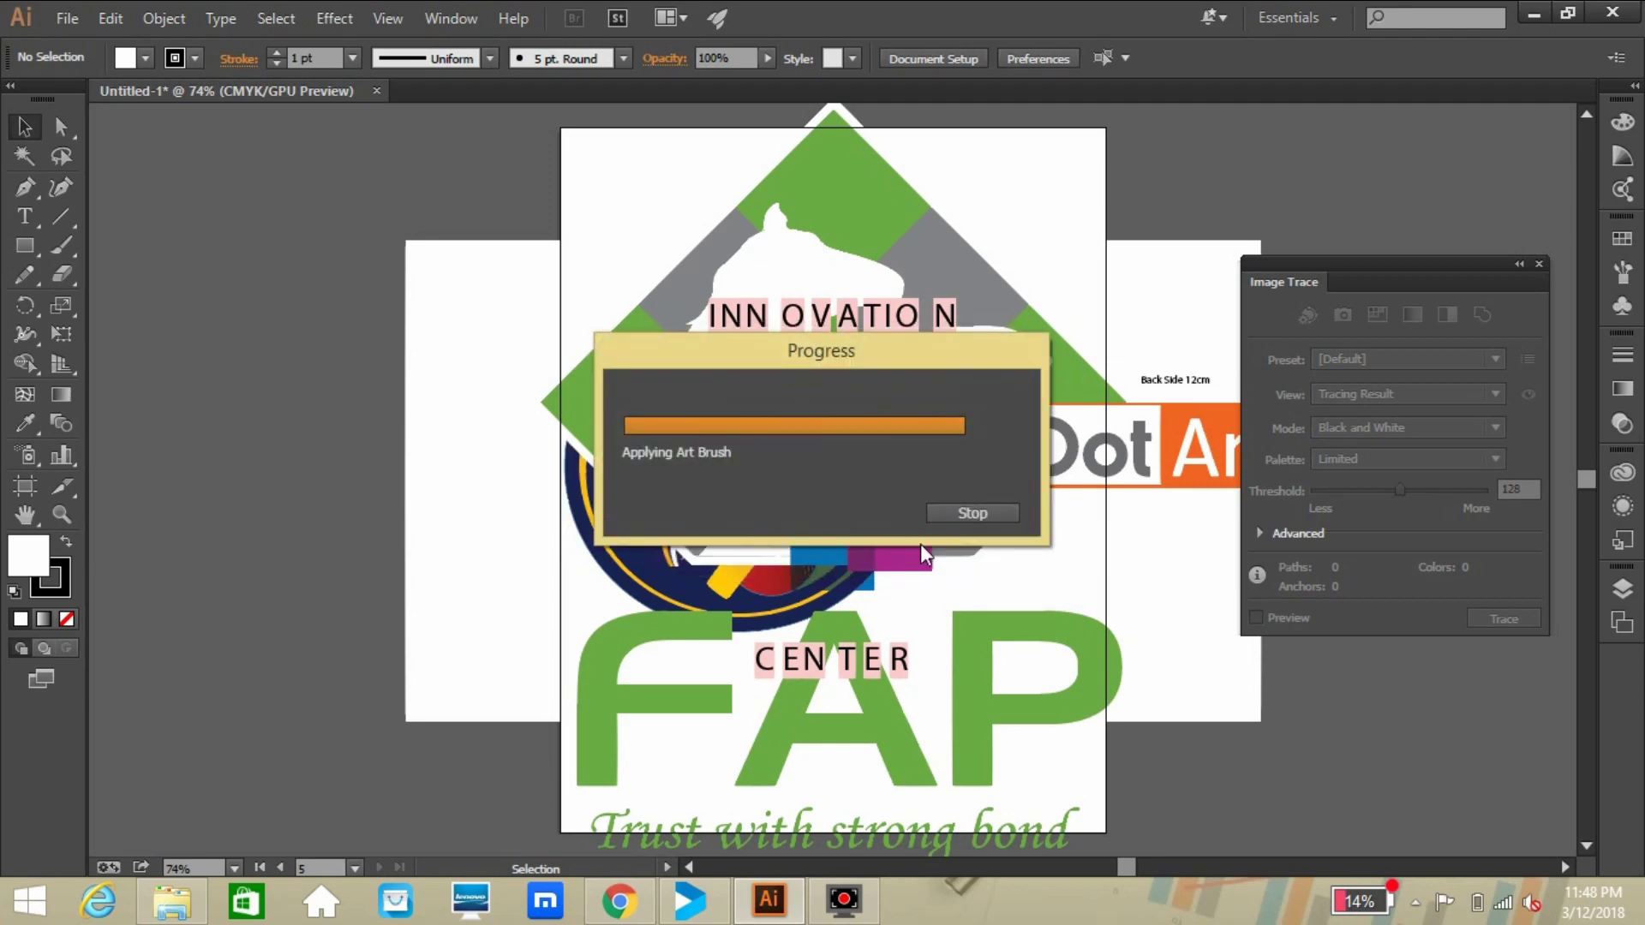
key("z")
scroll(1068, 800, "down", 3)
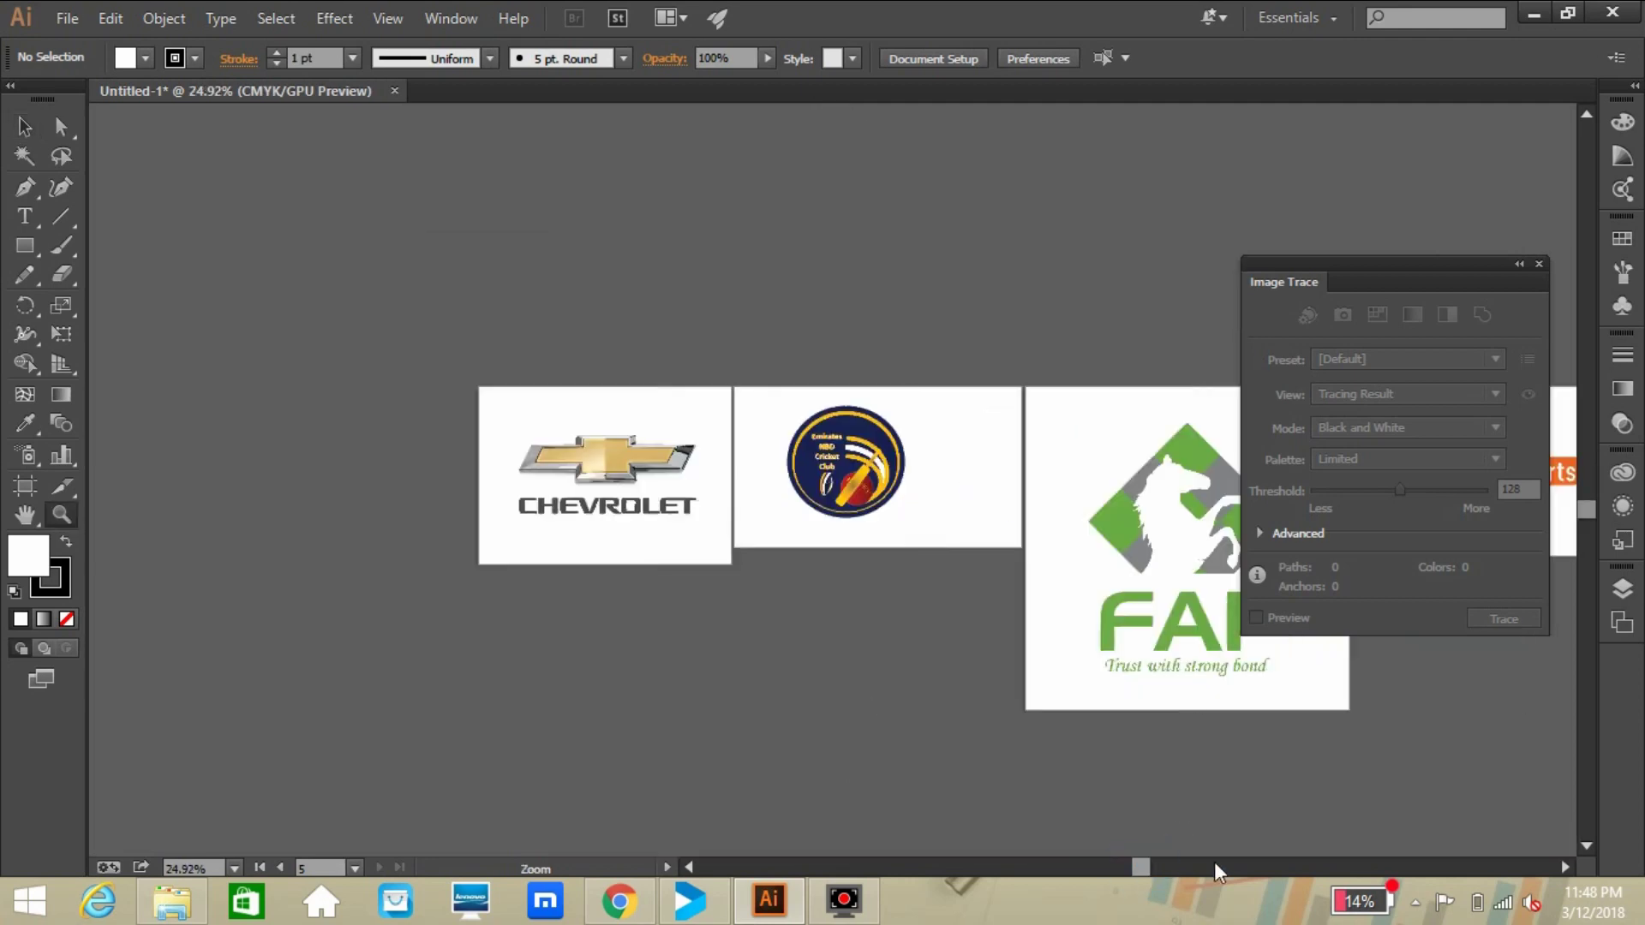
left_click(794, 471)
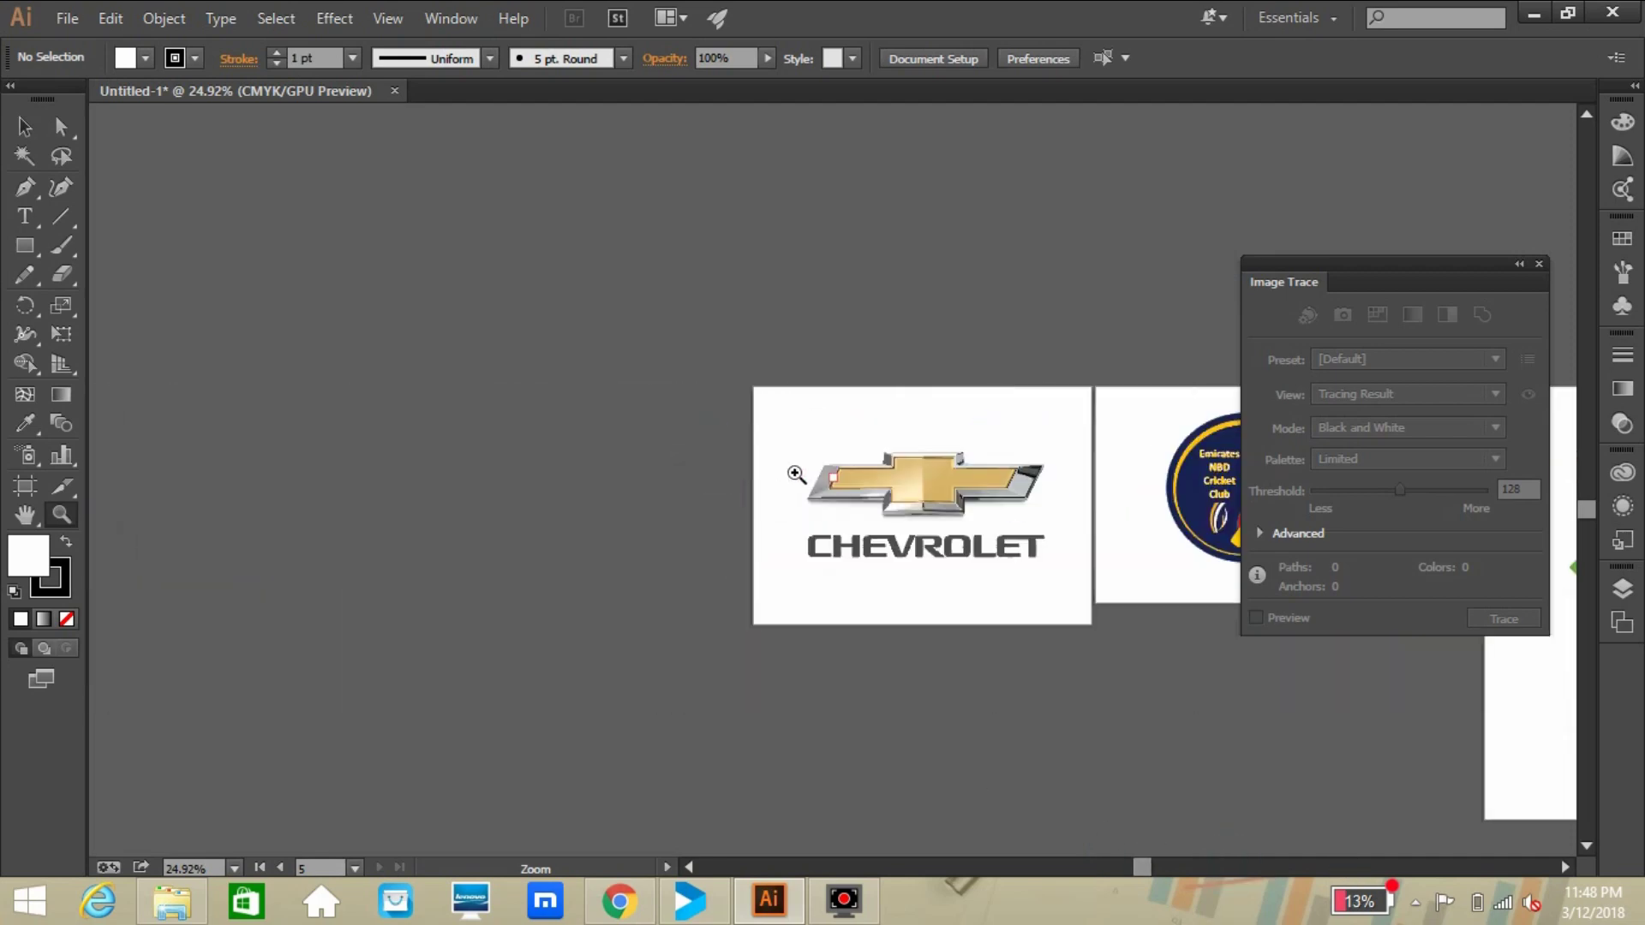
left_click_drag(734, 430, 256, 310)
left_click_drag(855, 393, 797, 394)
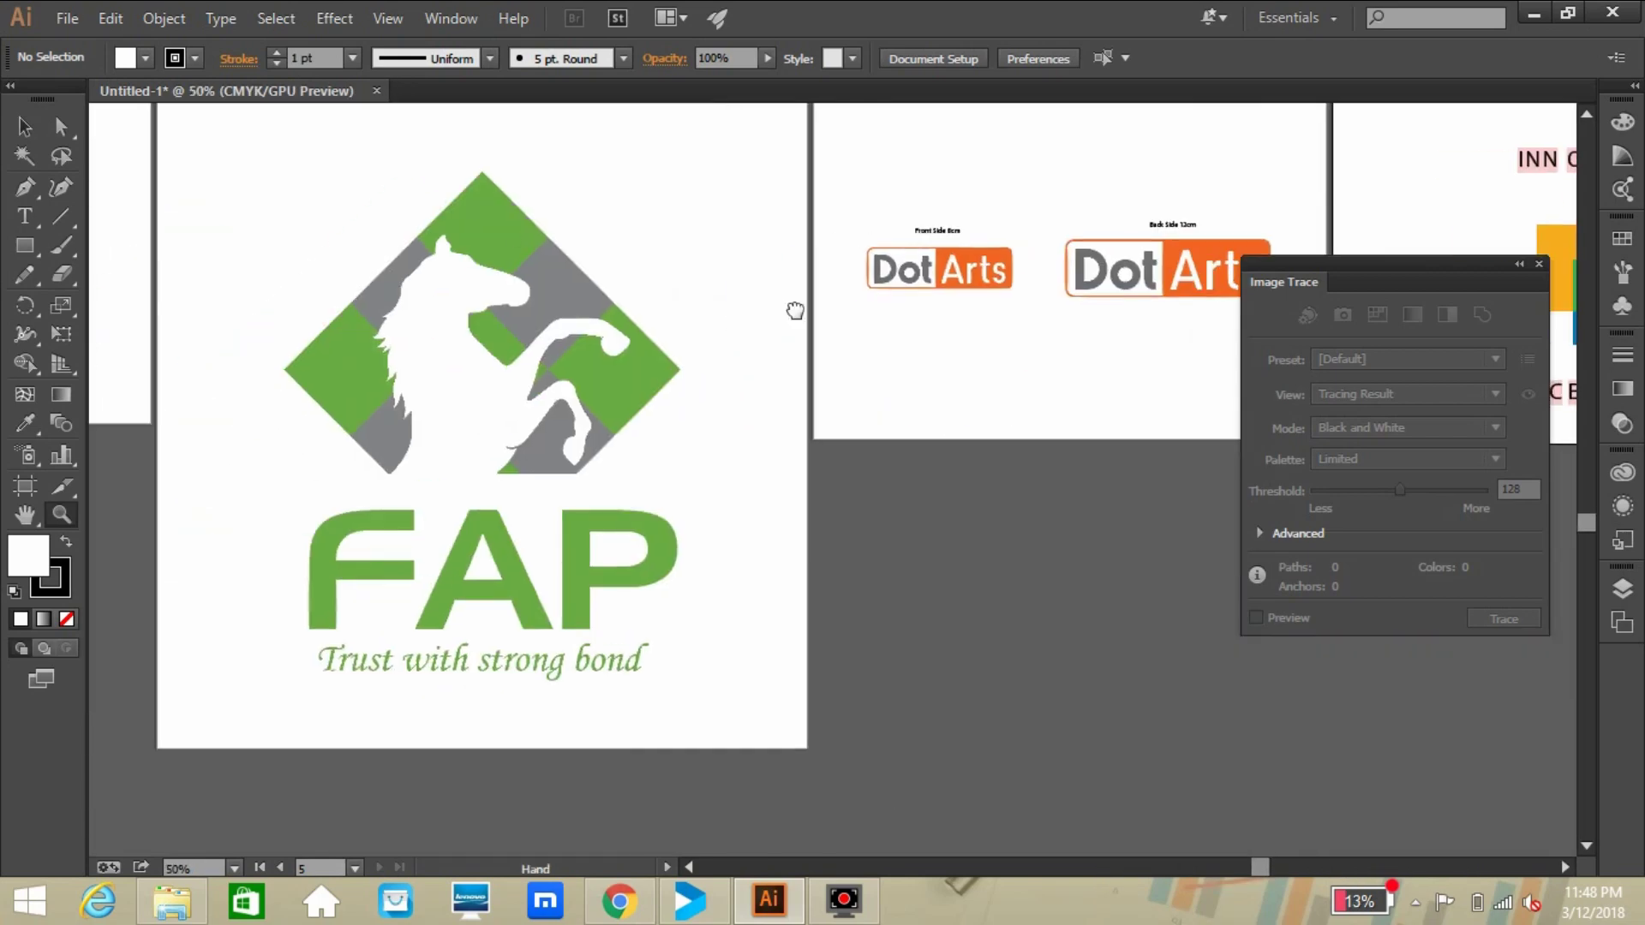
scroll(651, 385, "down", 3)
left_click(816, 370)
Fit all five artboards in the window and select all the artwork
key("ctrl+alt+0")
key("v")
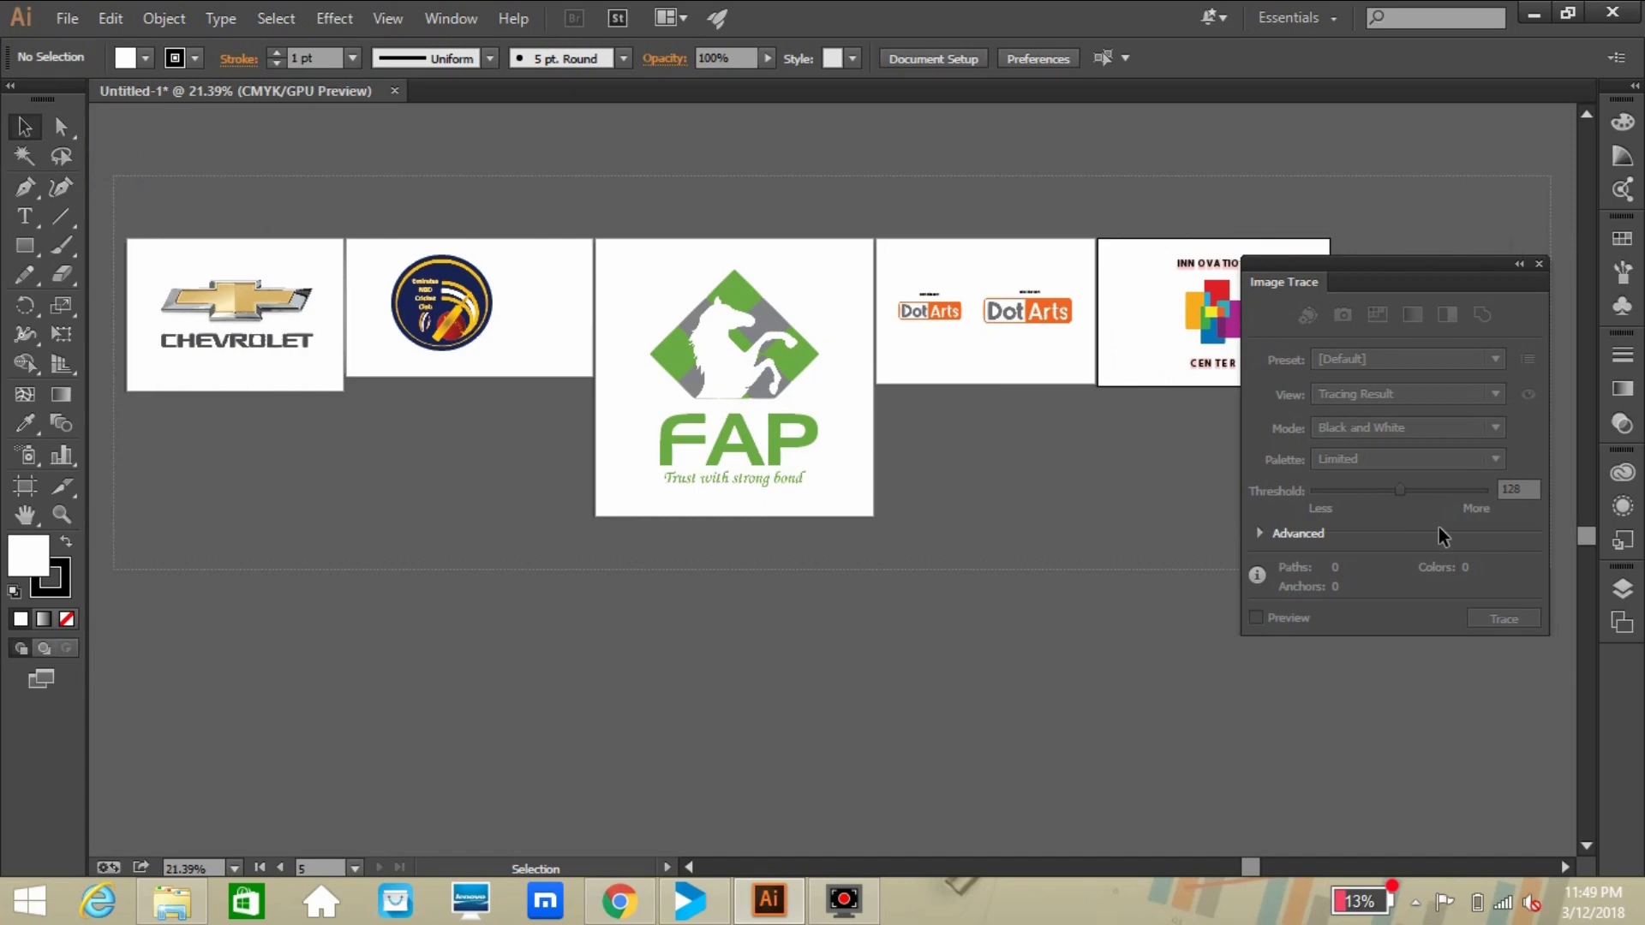
key("ctrl+a")
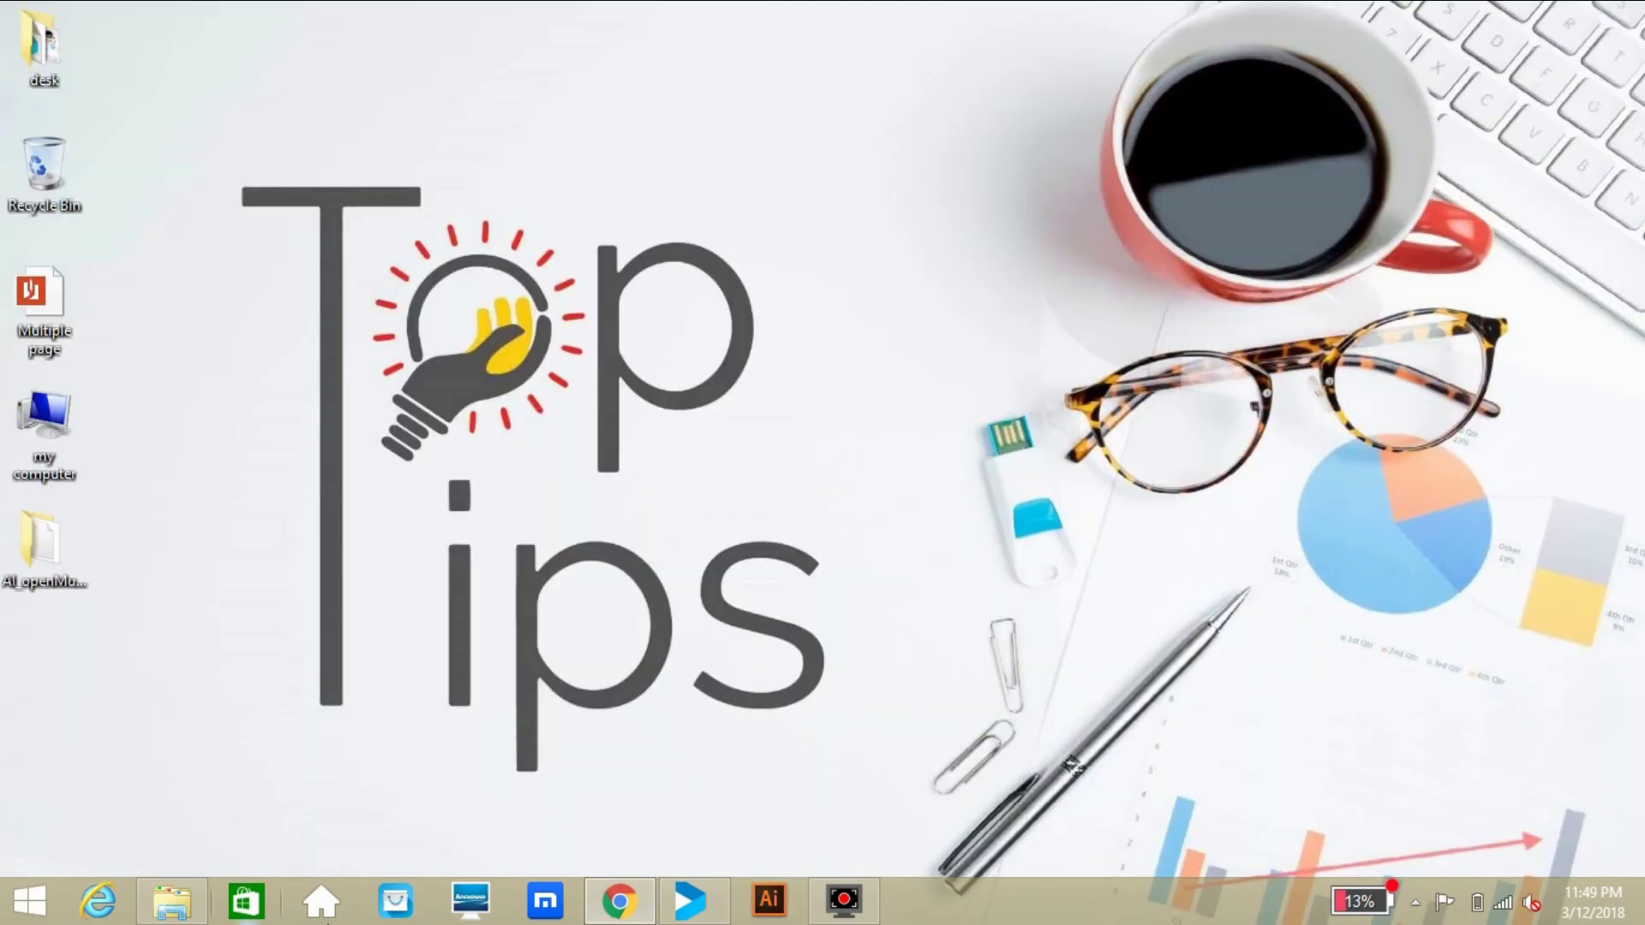
Switch to Chrome to show the YouTube image-trace tutorial video page
mouse_move(640, 909)
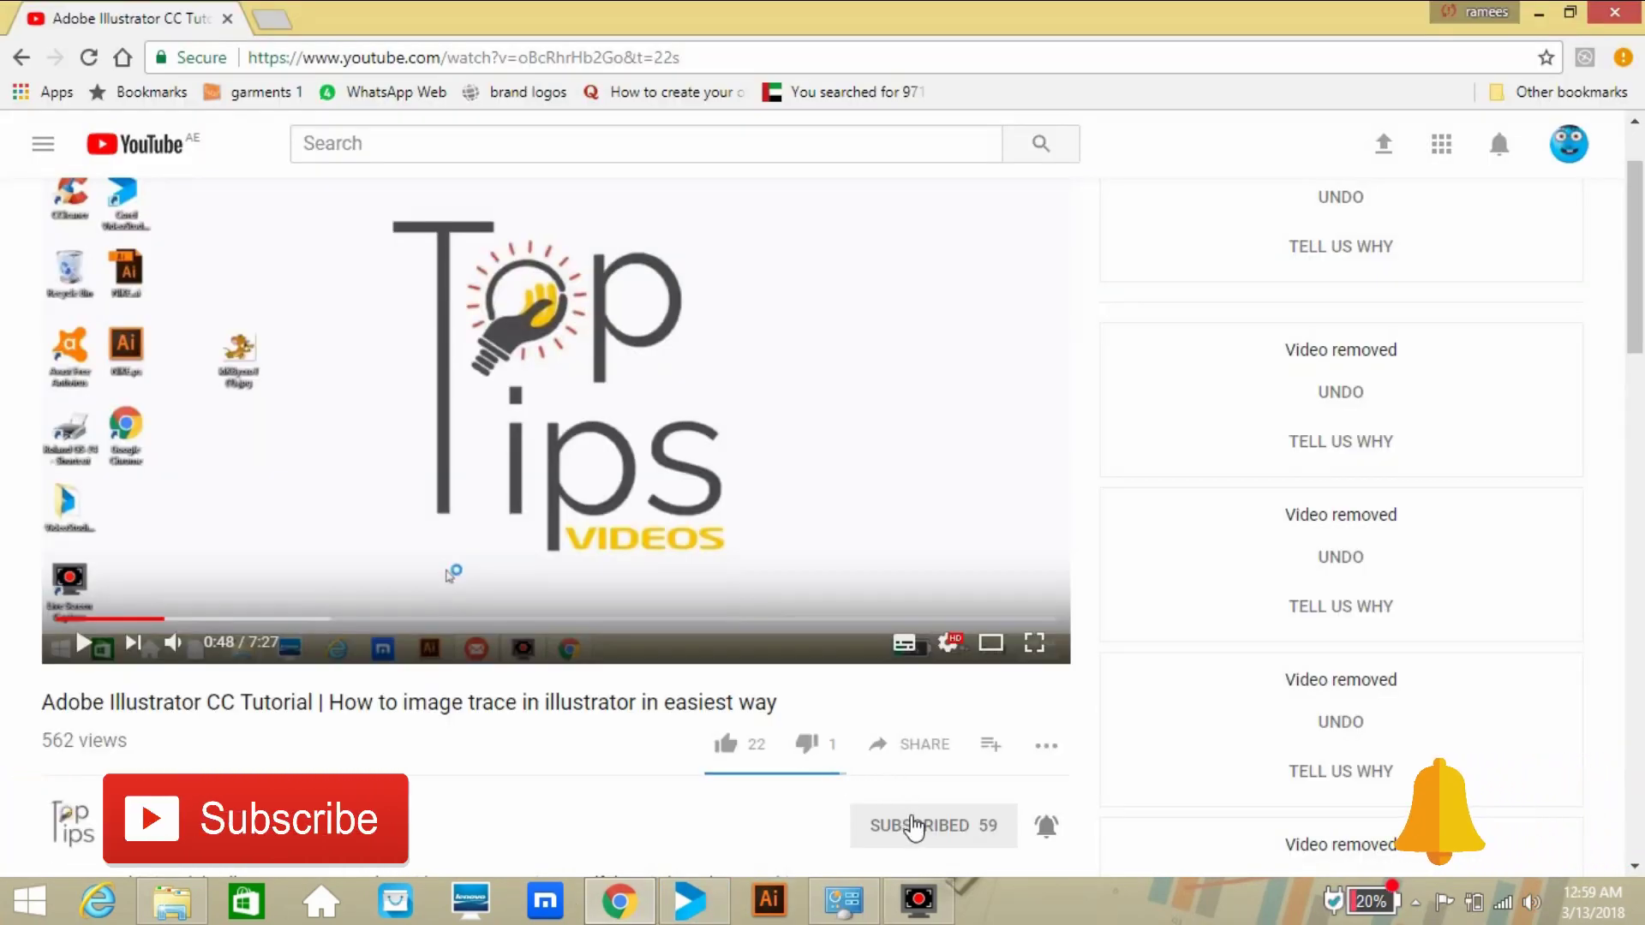